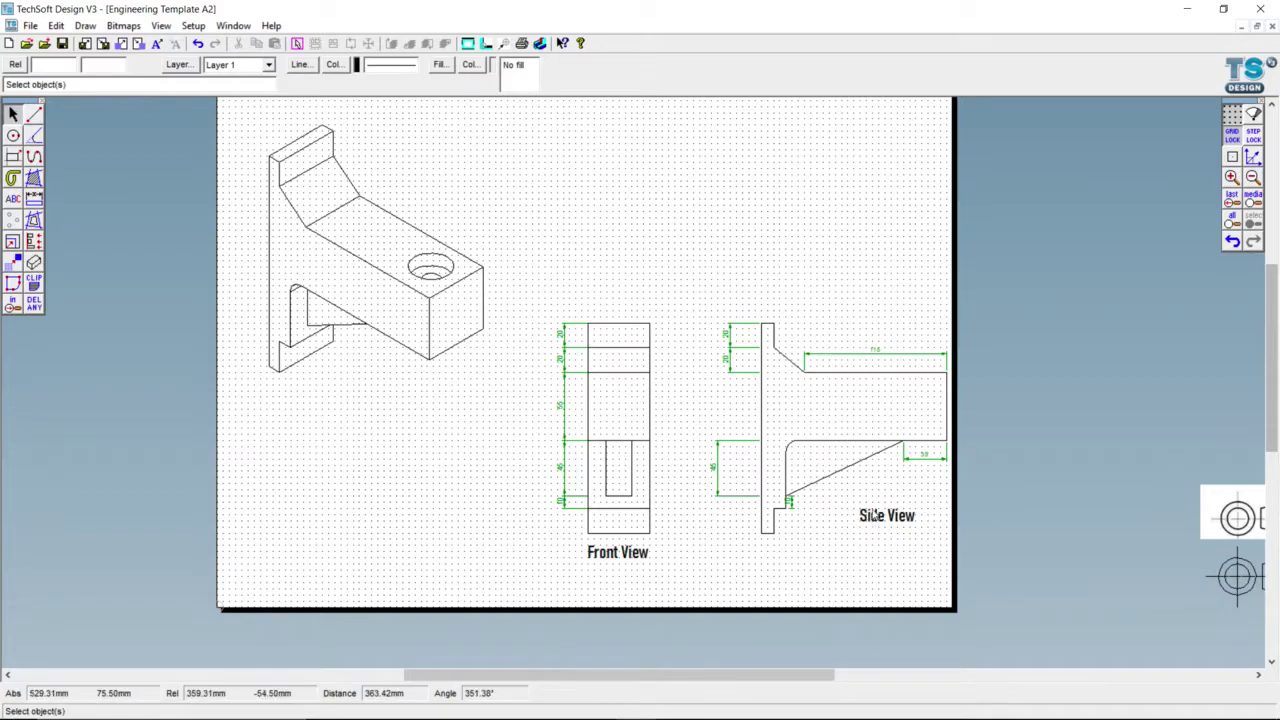
- Copy the Side View label and place the copy at the sheet's top right
click(887, 524)
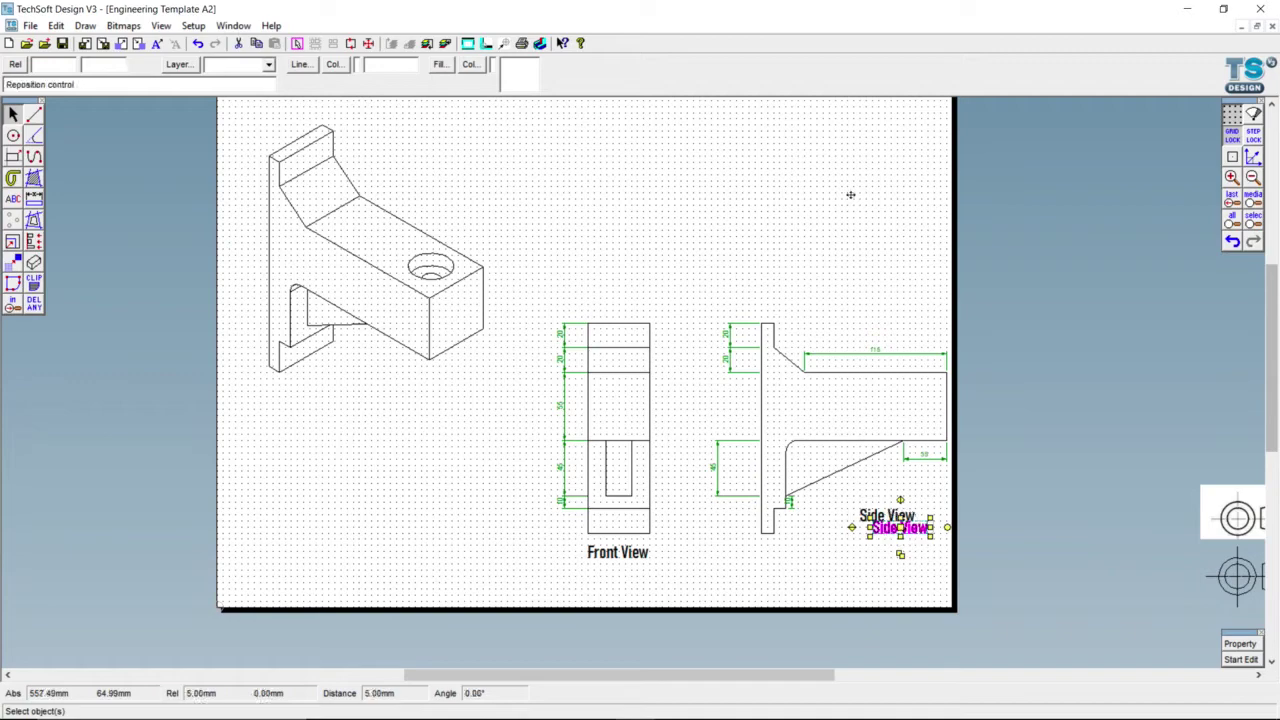
click(897, 188)
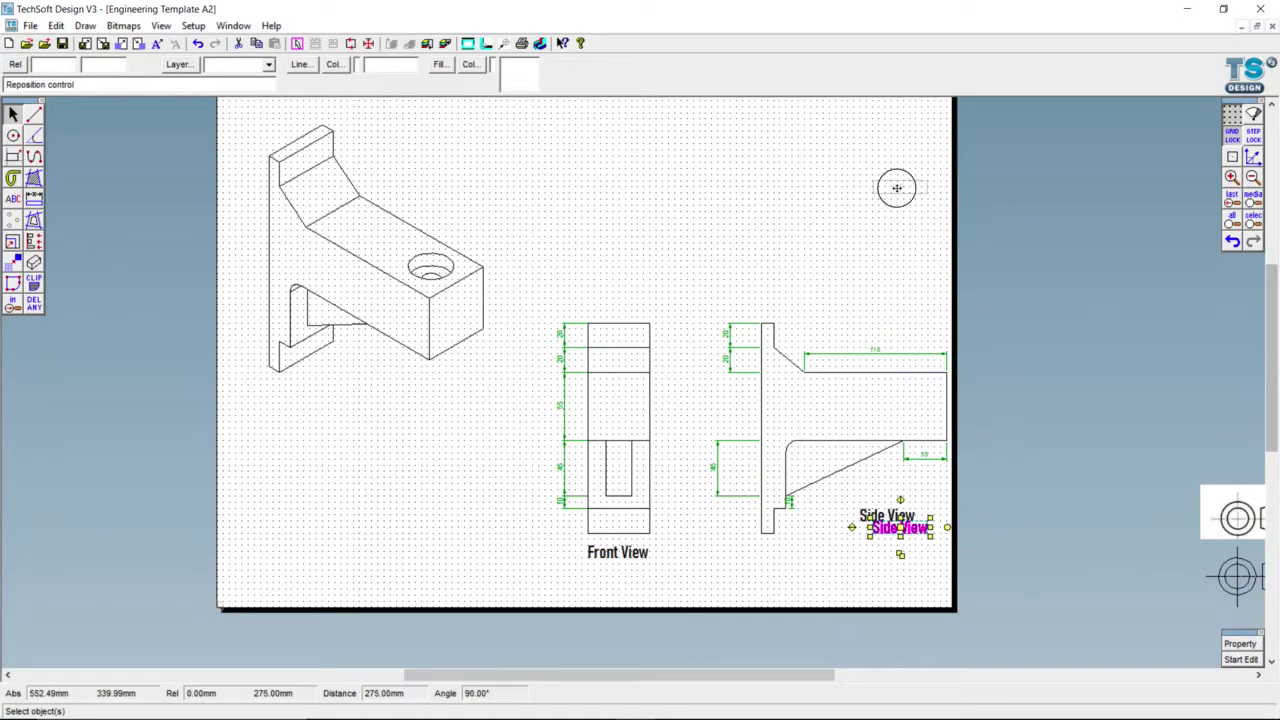
click(1231, 664)
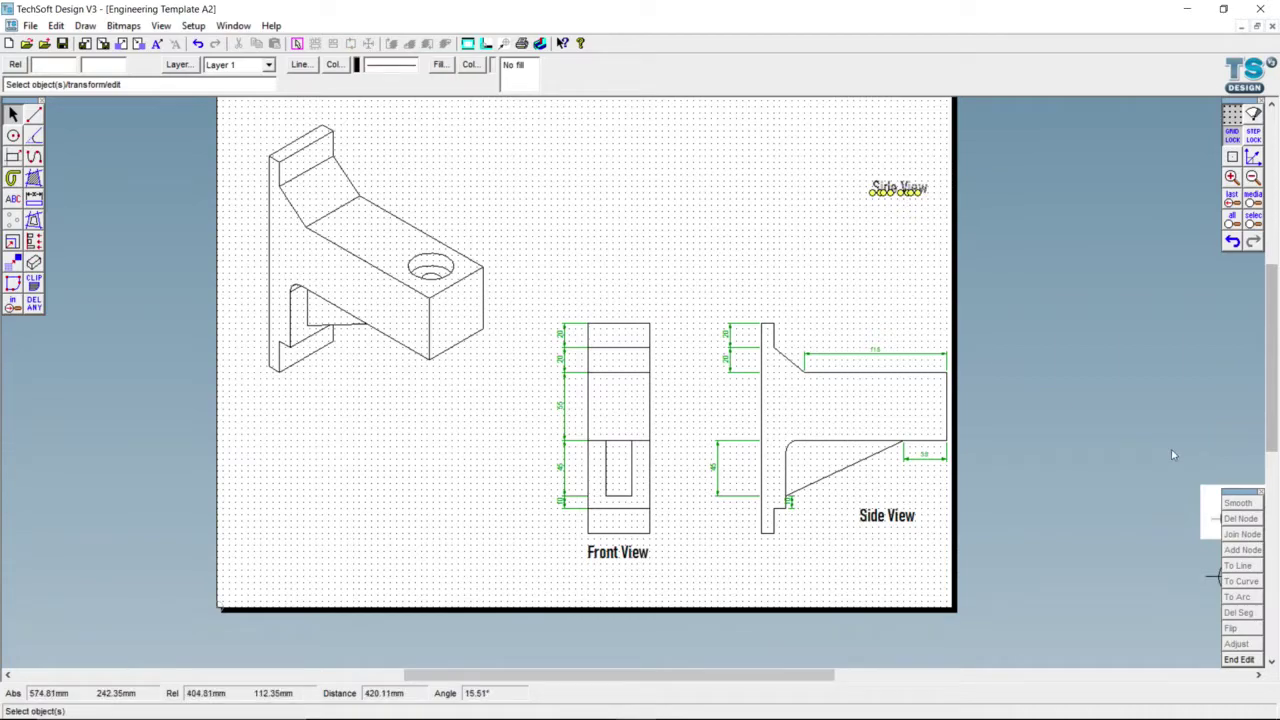
click(1239, 659)
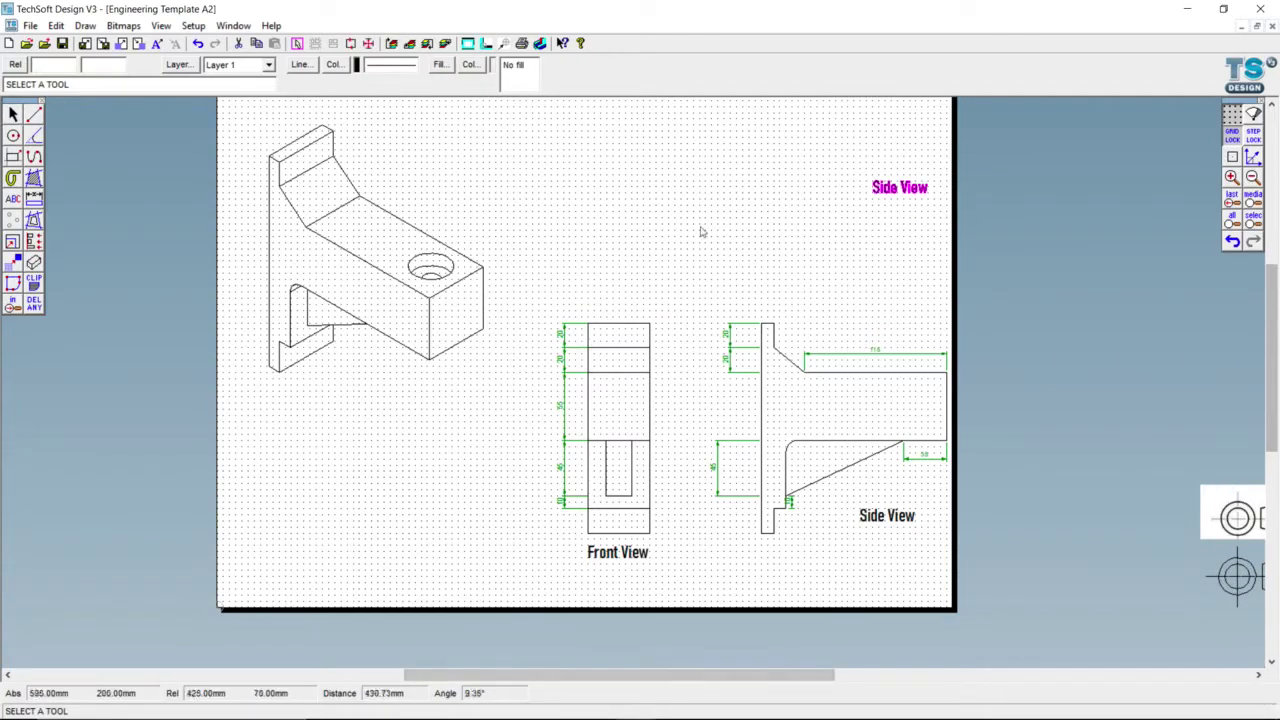
click(13, 114)
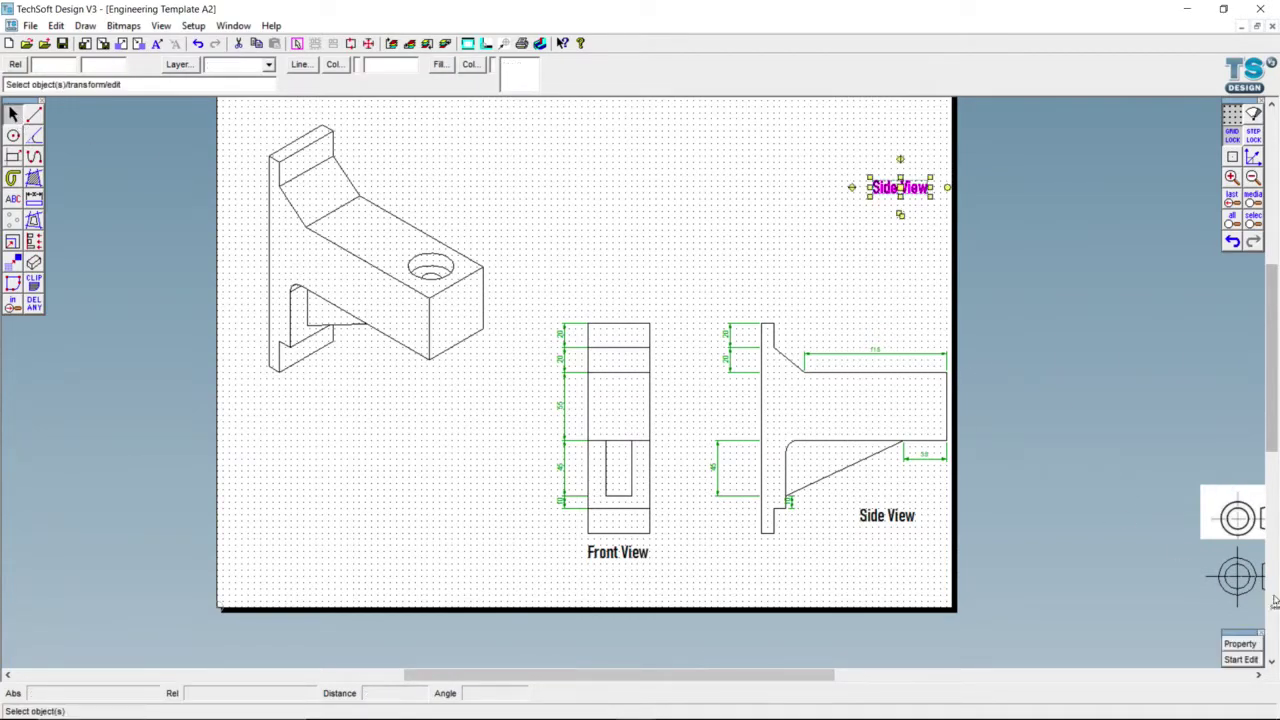
- Edit the copied label's text so it reads 'Plan View' instead of 'Side View'
click(1241, 647)
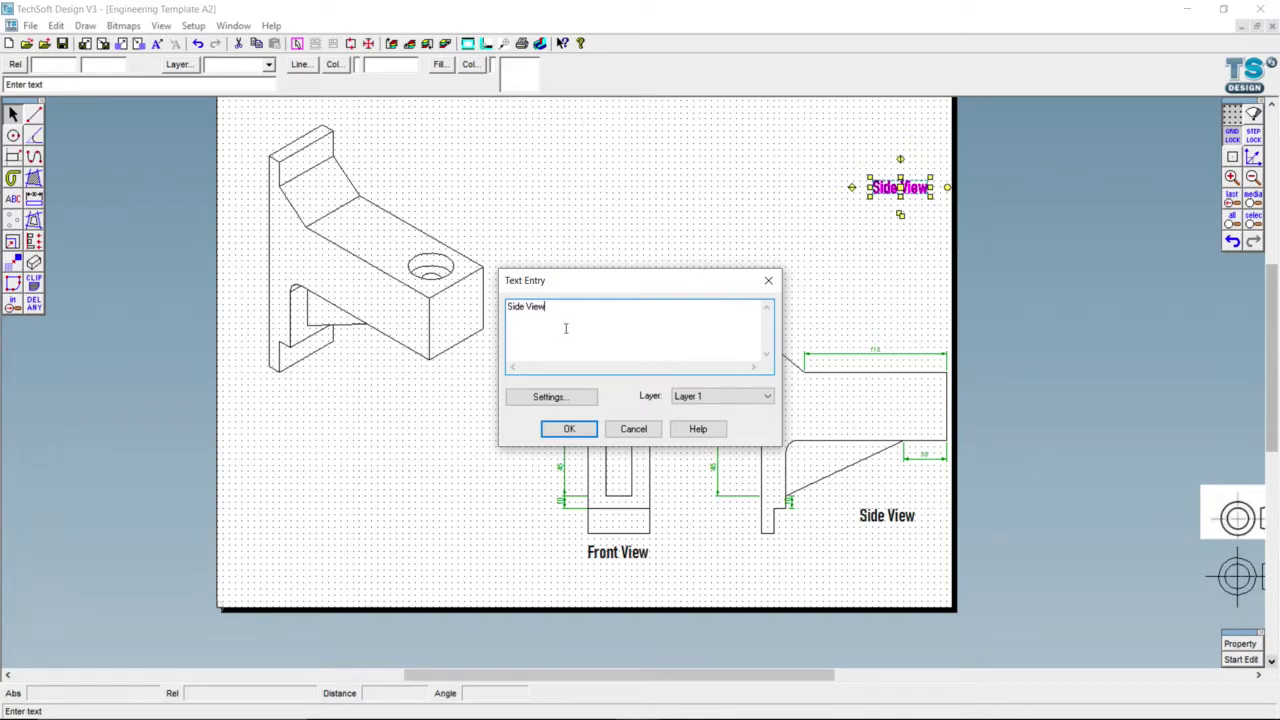
drag(525, 310, 506, 308)
text(Plan)
click(553, 427)
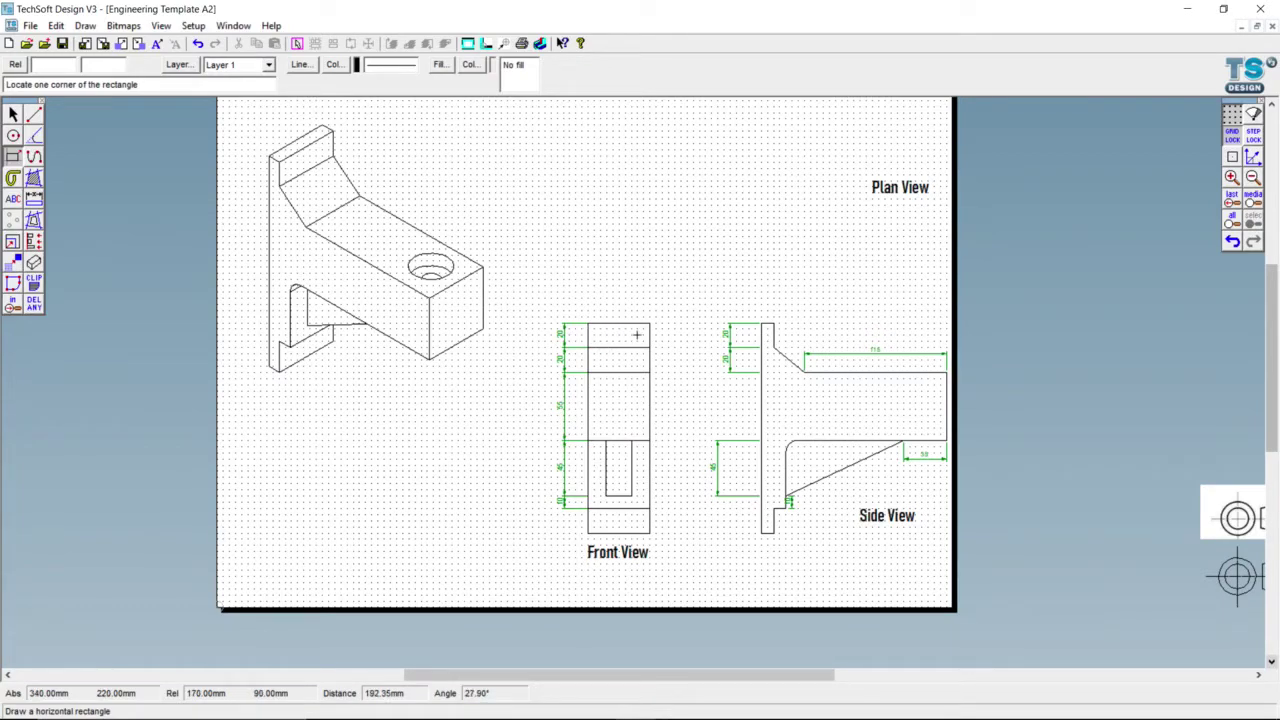
click(34, 198)
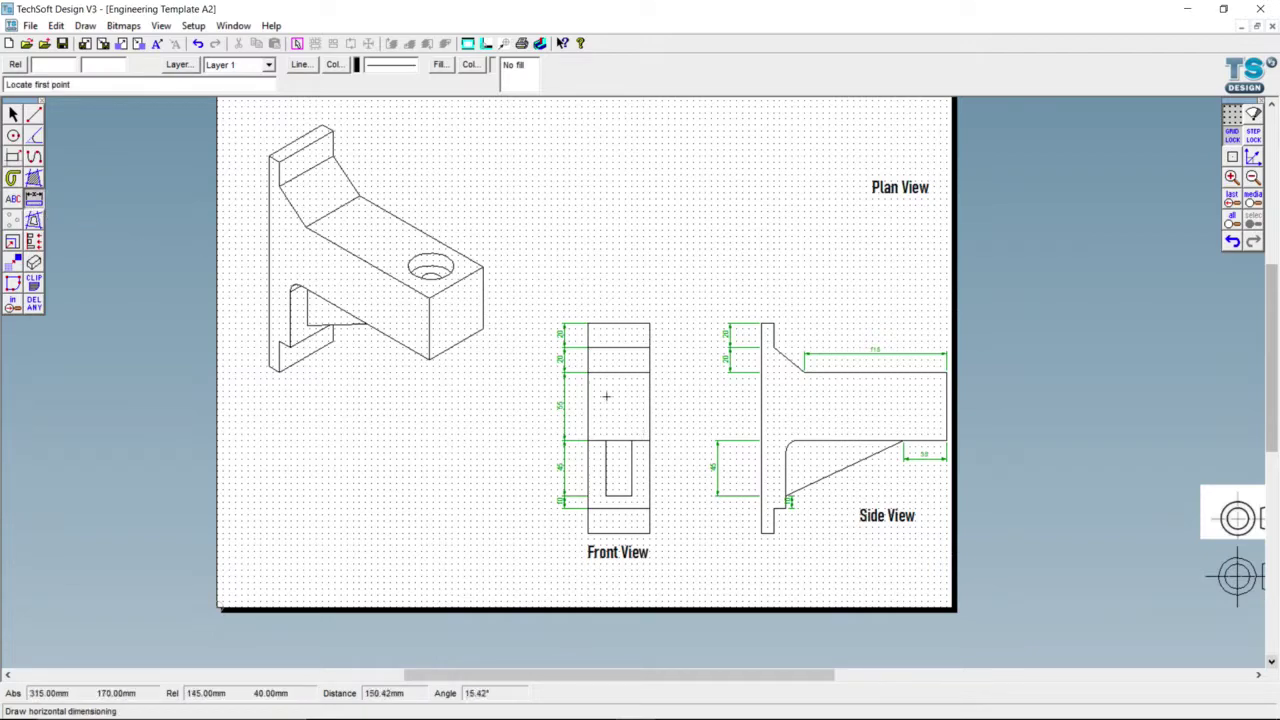
- Dimension the front view's 50 width across its top corners, placed above it
scroll(606, 383, up, 2)
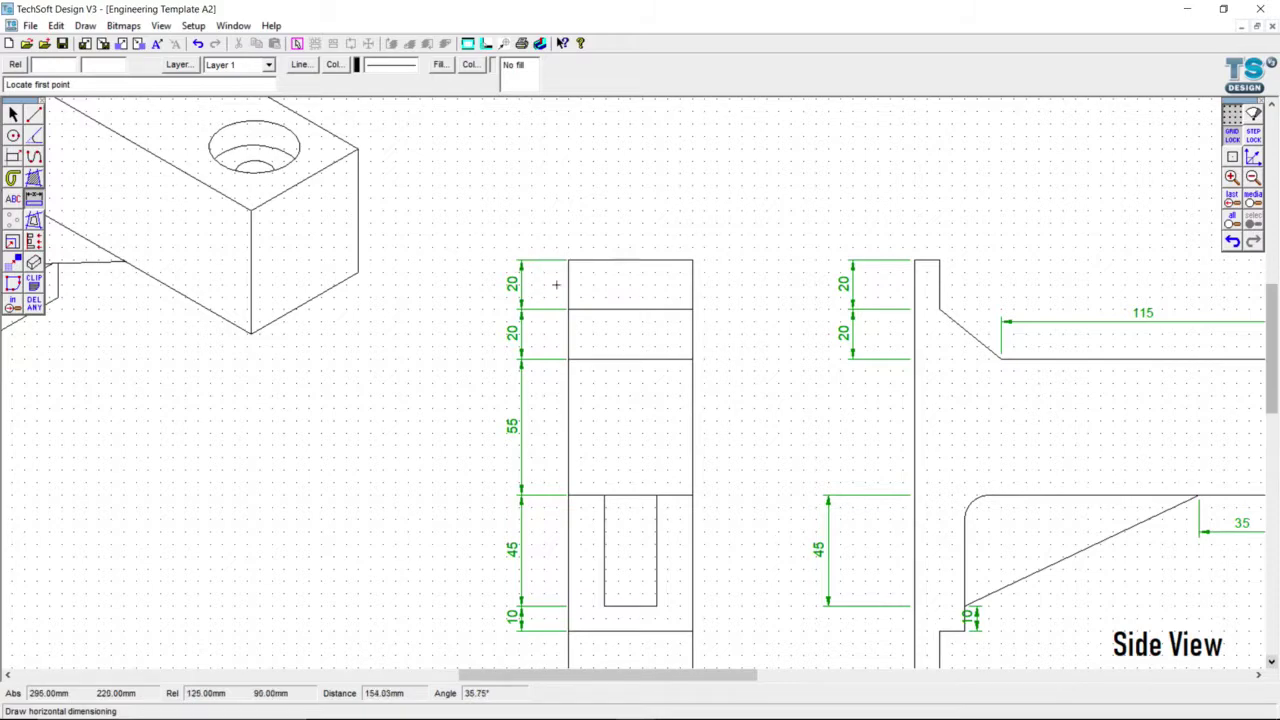
click(569, 262)
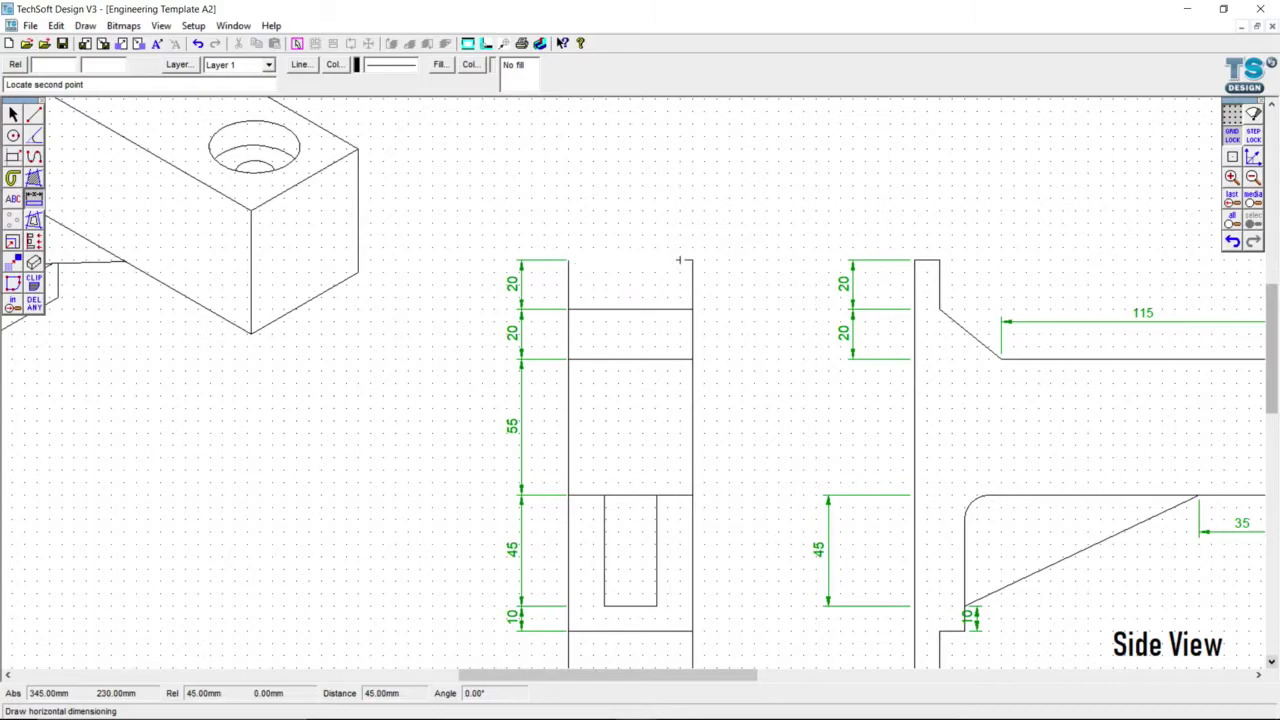
click(692, 260)
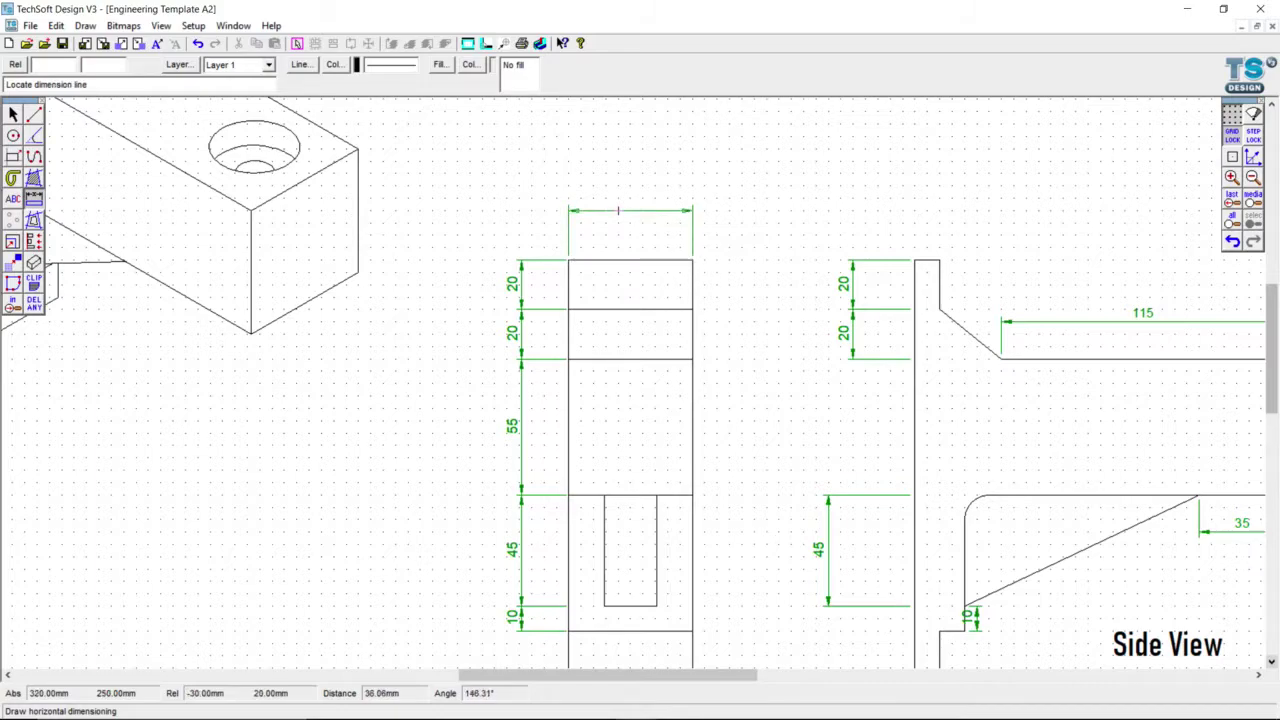
click(618, 222)
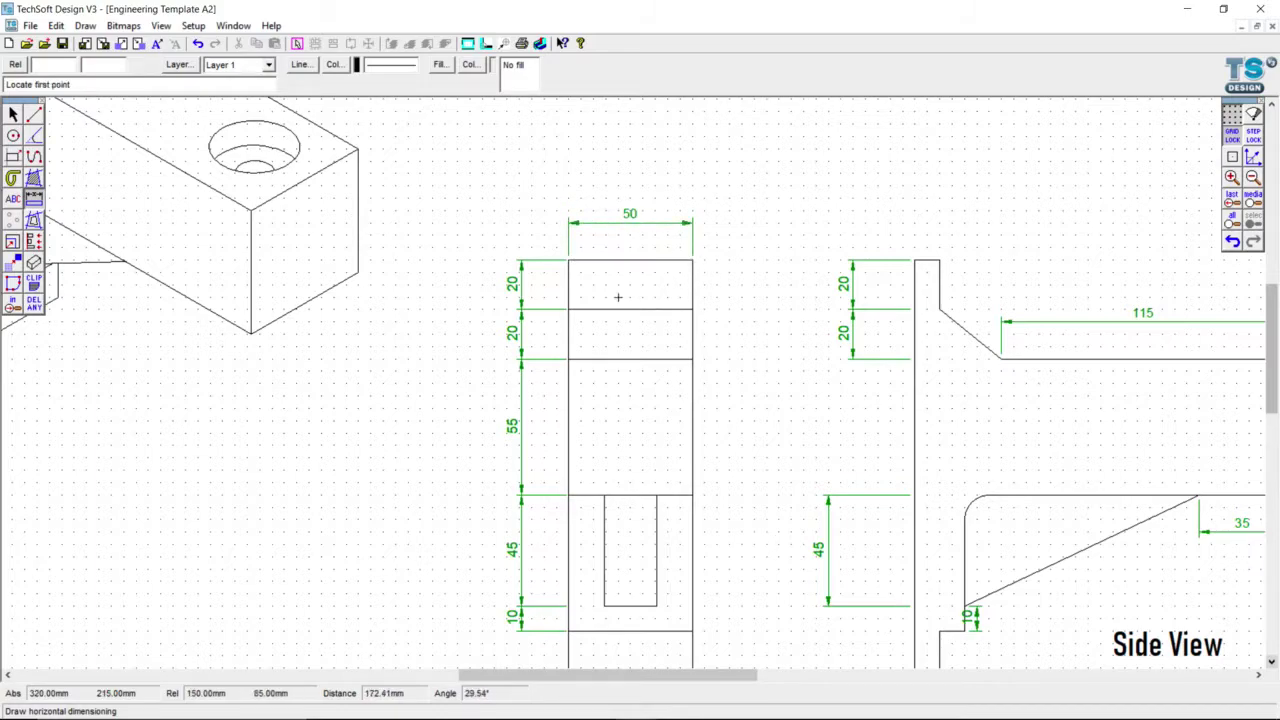
- Dimension the side view with a 35 width and its 150 overall length below it
scroll(594, 308, up, 1)
scroll(593, 303, down, 3)
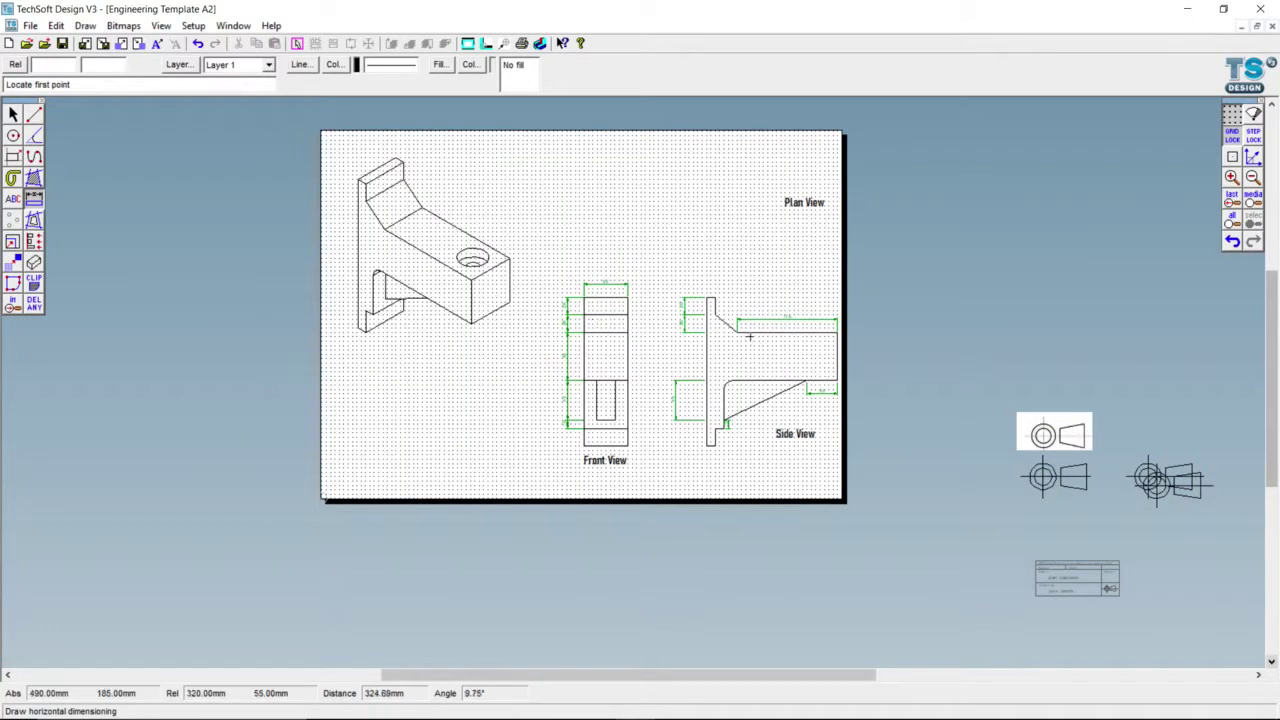
scroll(830, 414, up, 1)
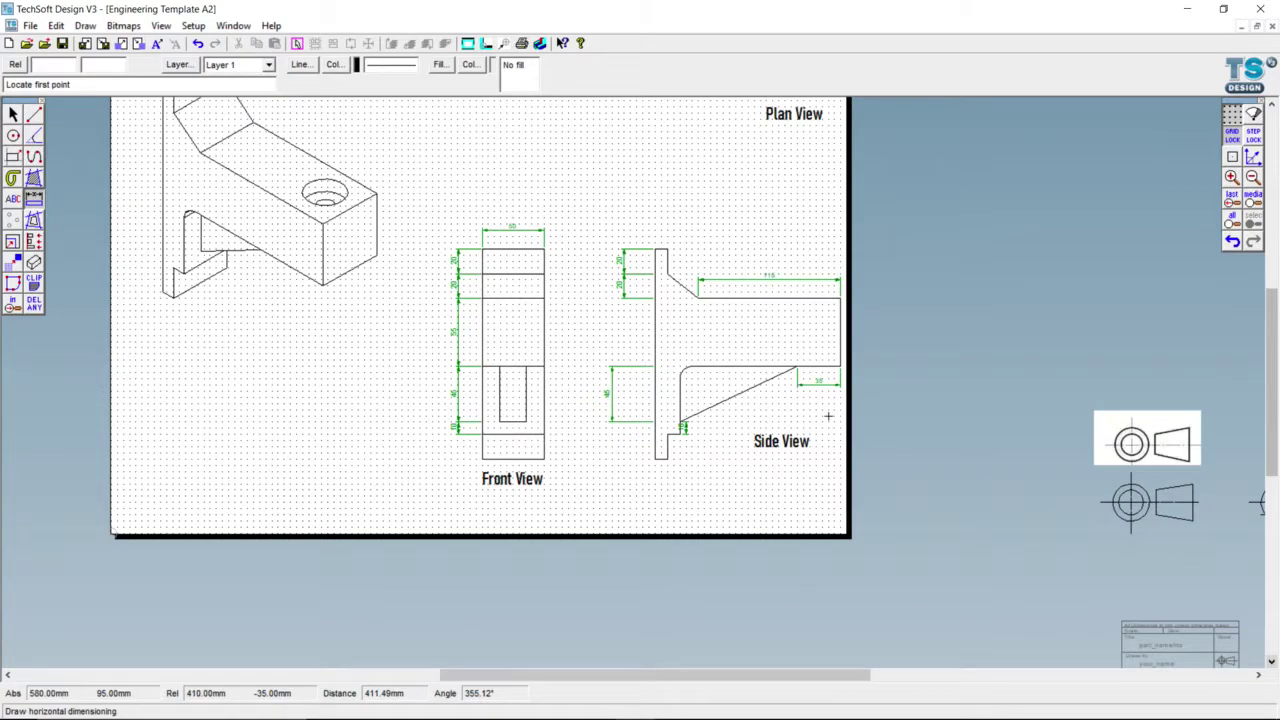
click(840, 360)
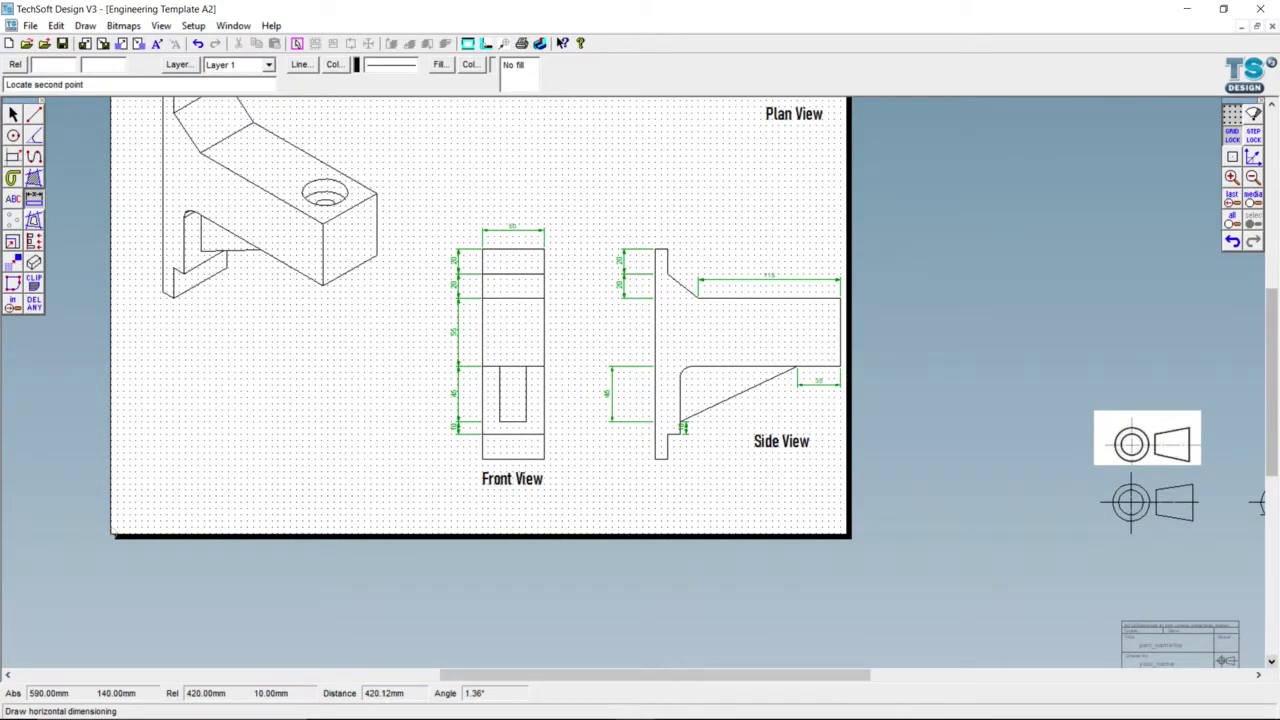
click(797, 397)
scroll(850, 337, up, 1)
click(830, 393)
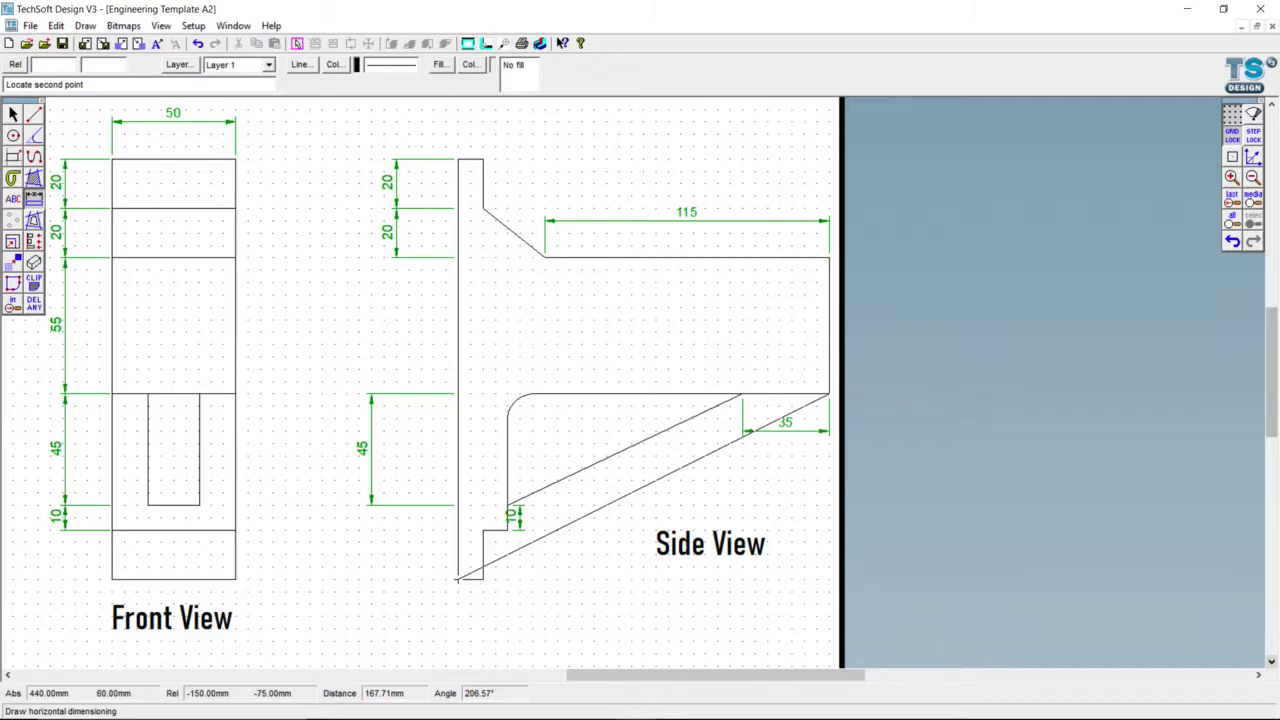
click(458, 579)
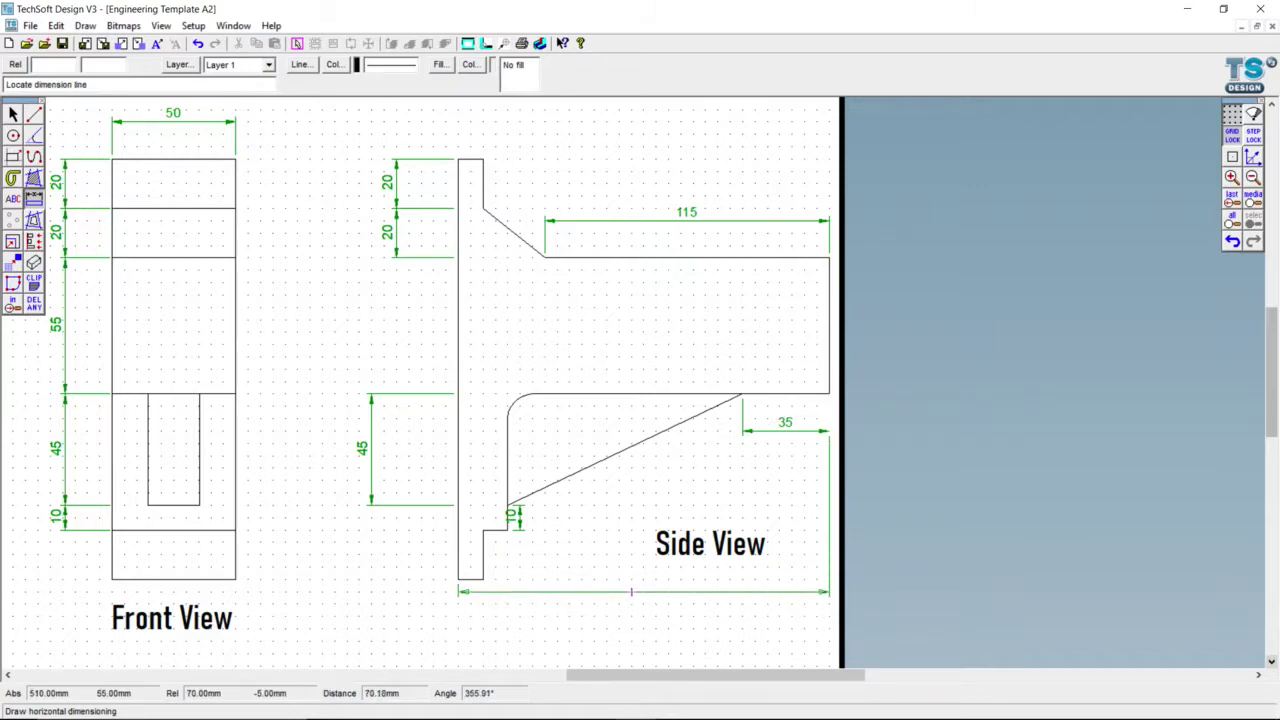
click(631, 591)
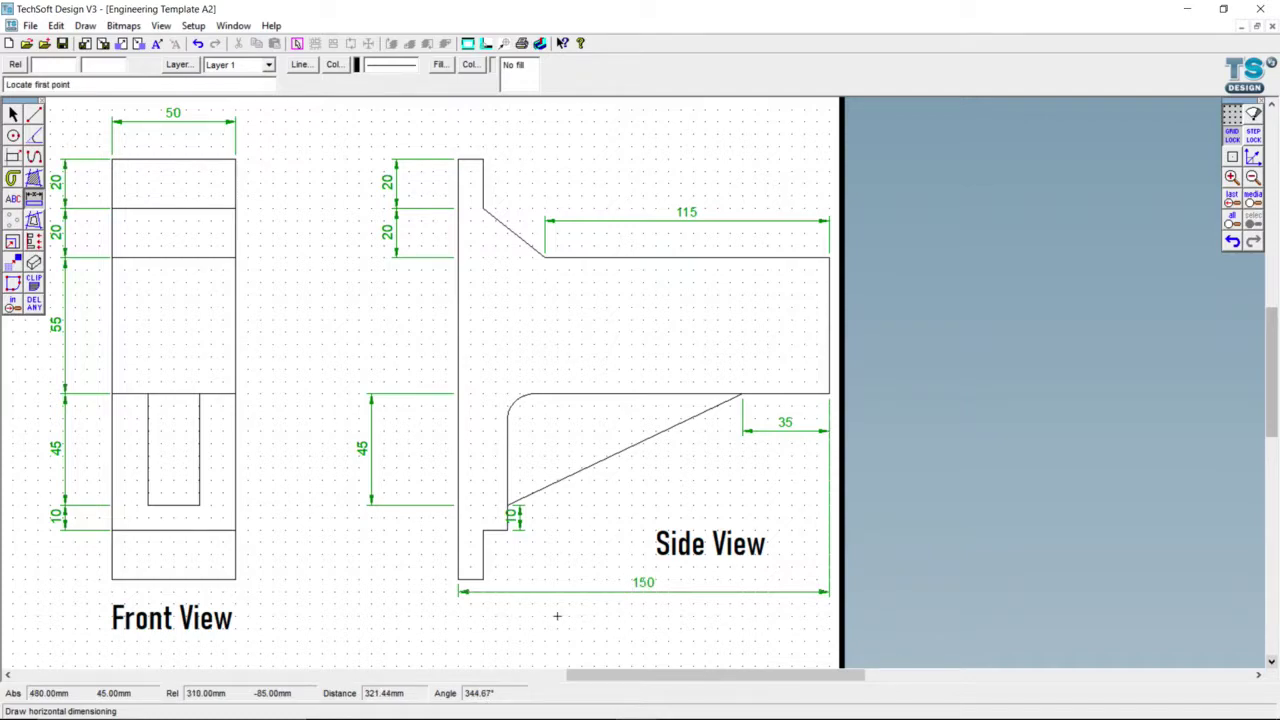
scroll(557, 616, down, 2)
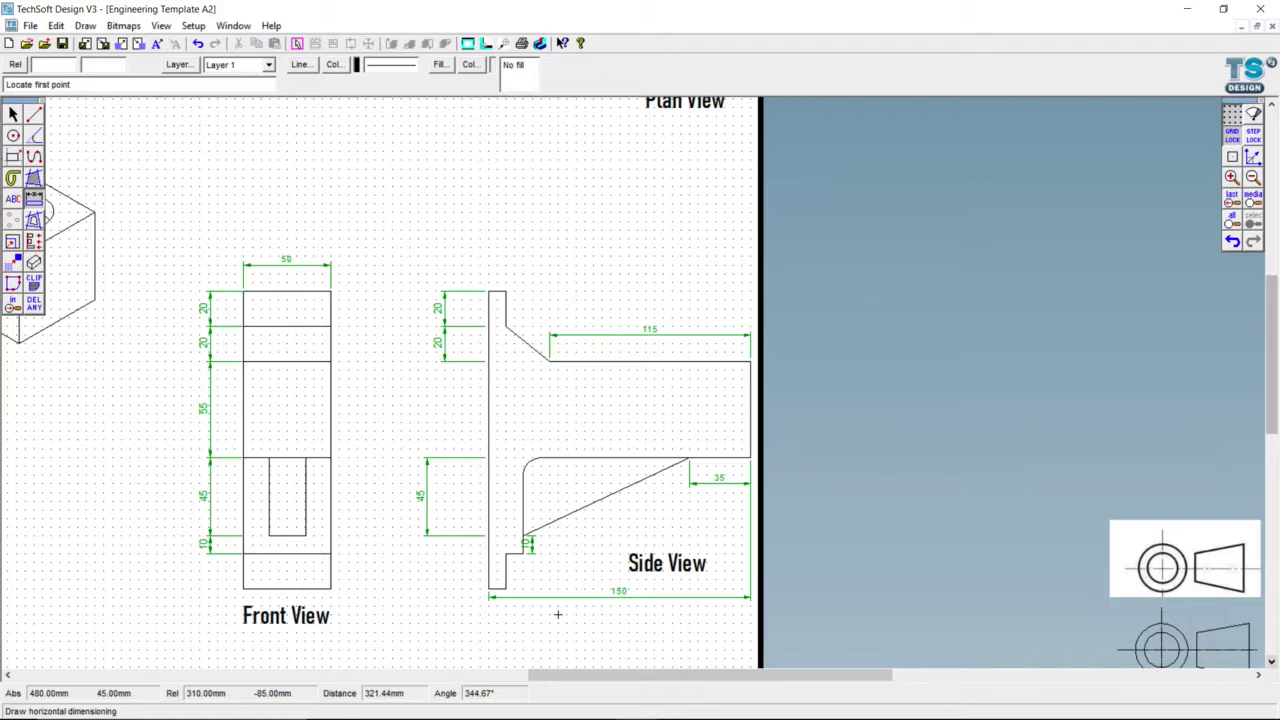
scroll(557, 616, down, 1)
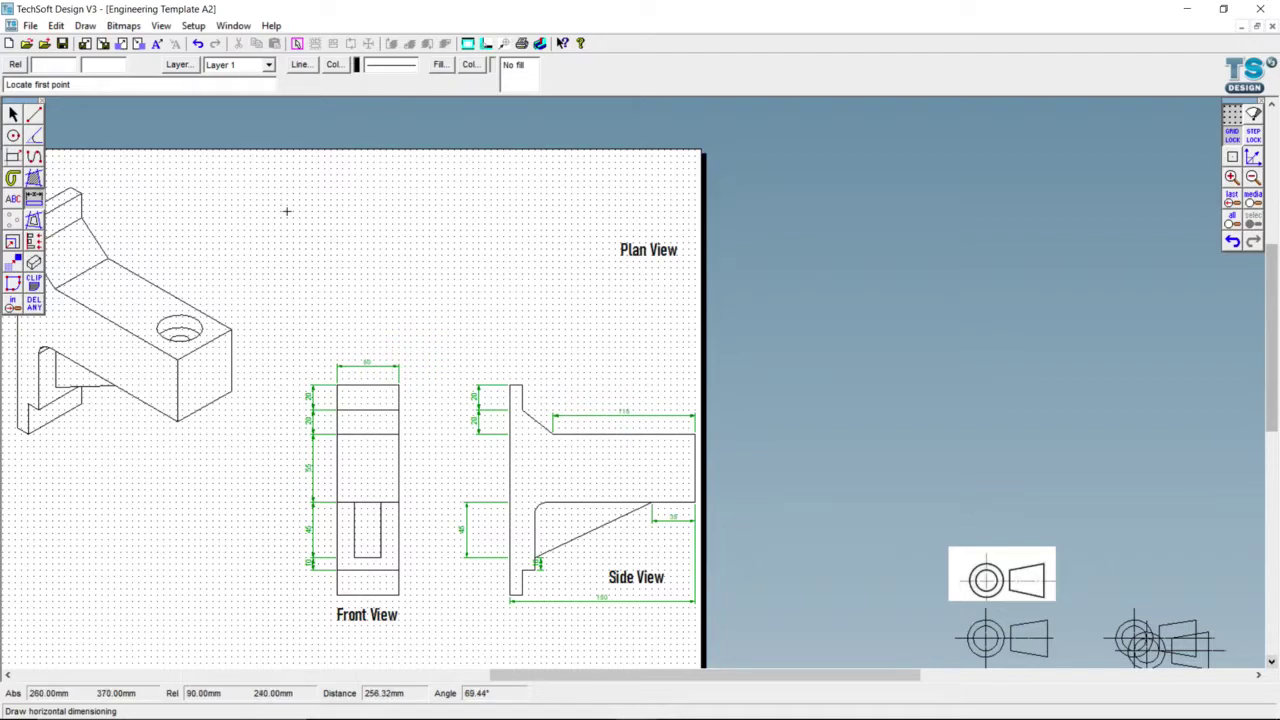
click(13, 156)
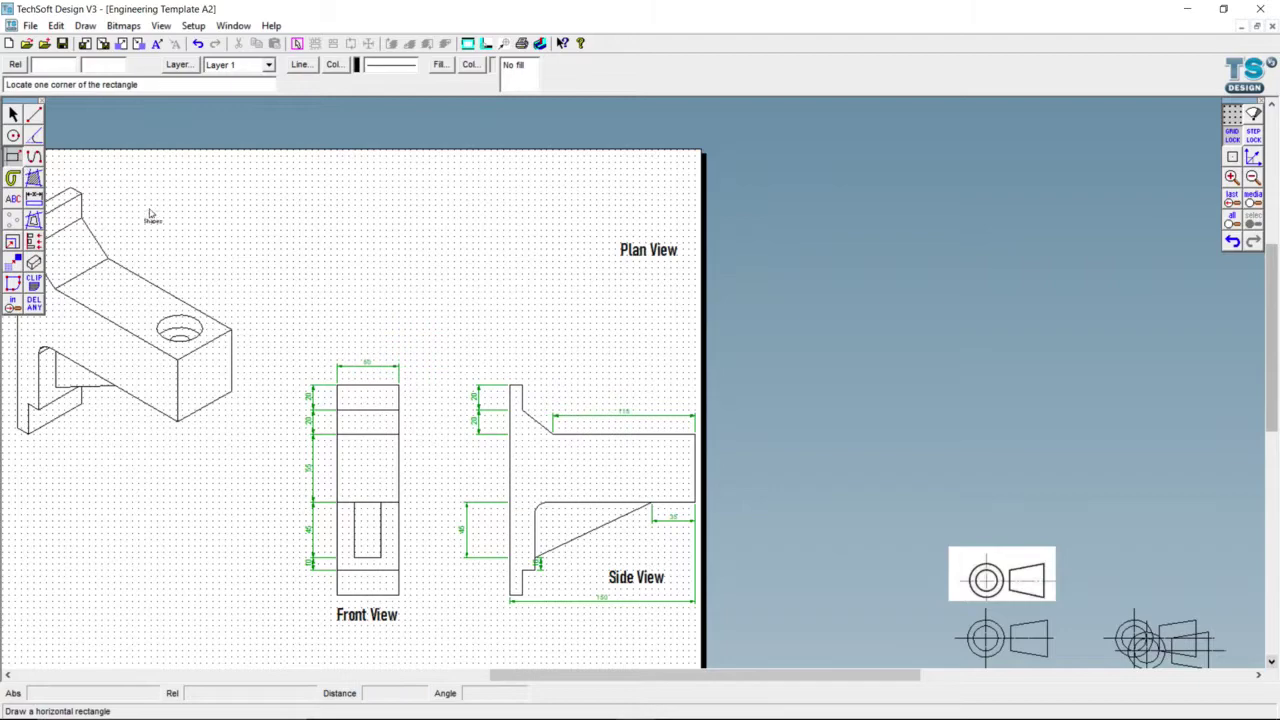
- Draw a 150 by 50 rectangle above the front view using relative offsets 150, -50
click(361, 255)
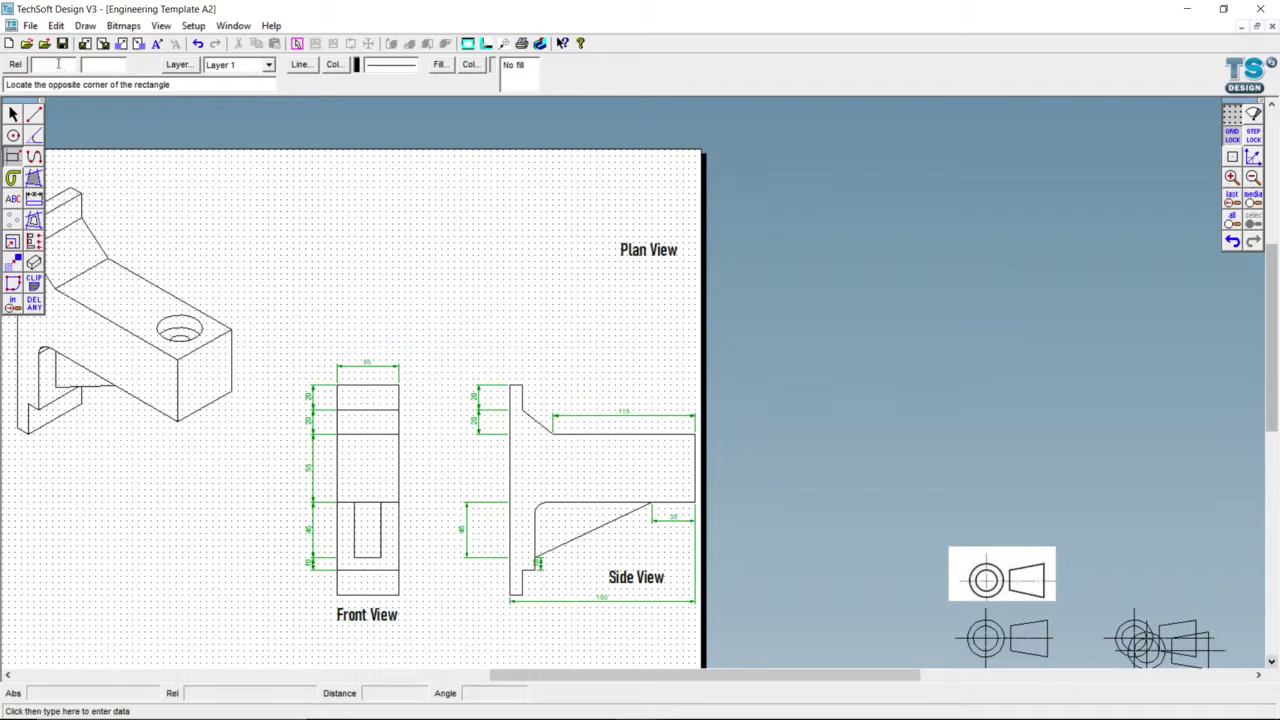
click(15, 64)
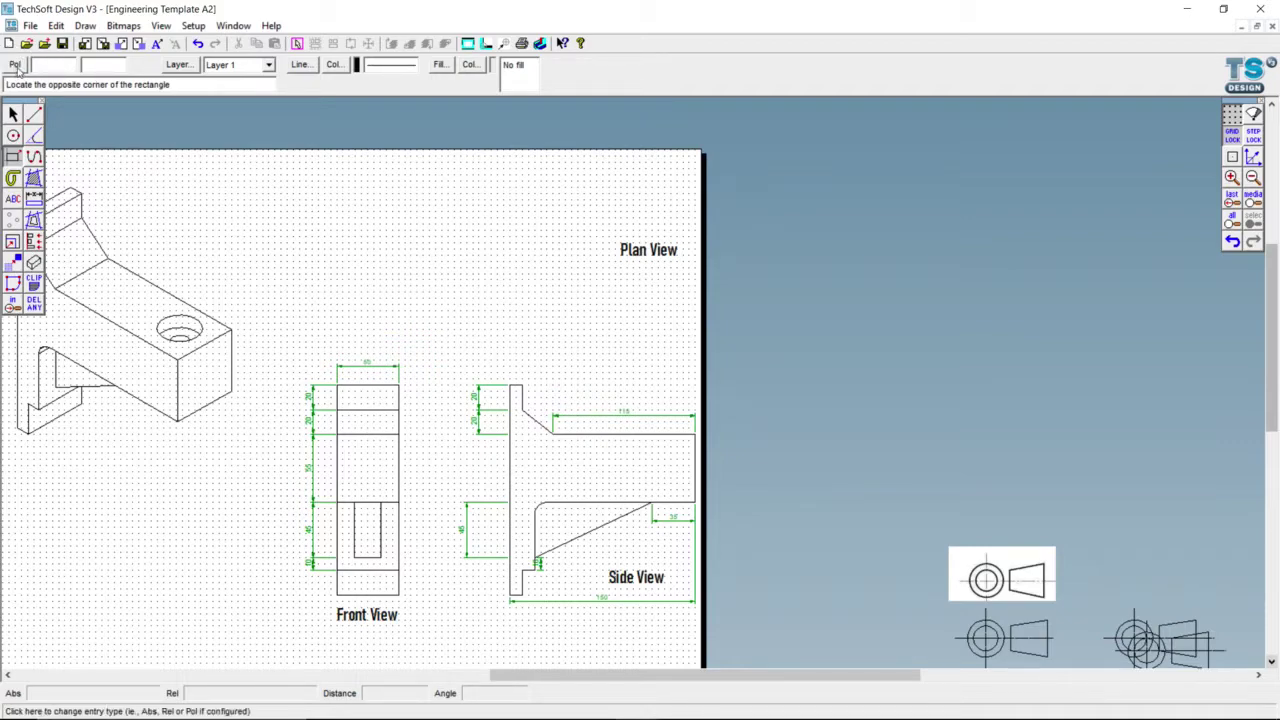
click(15, 64)
click(17, 65)
click(57, 66)
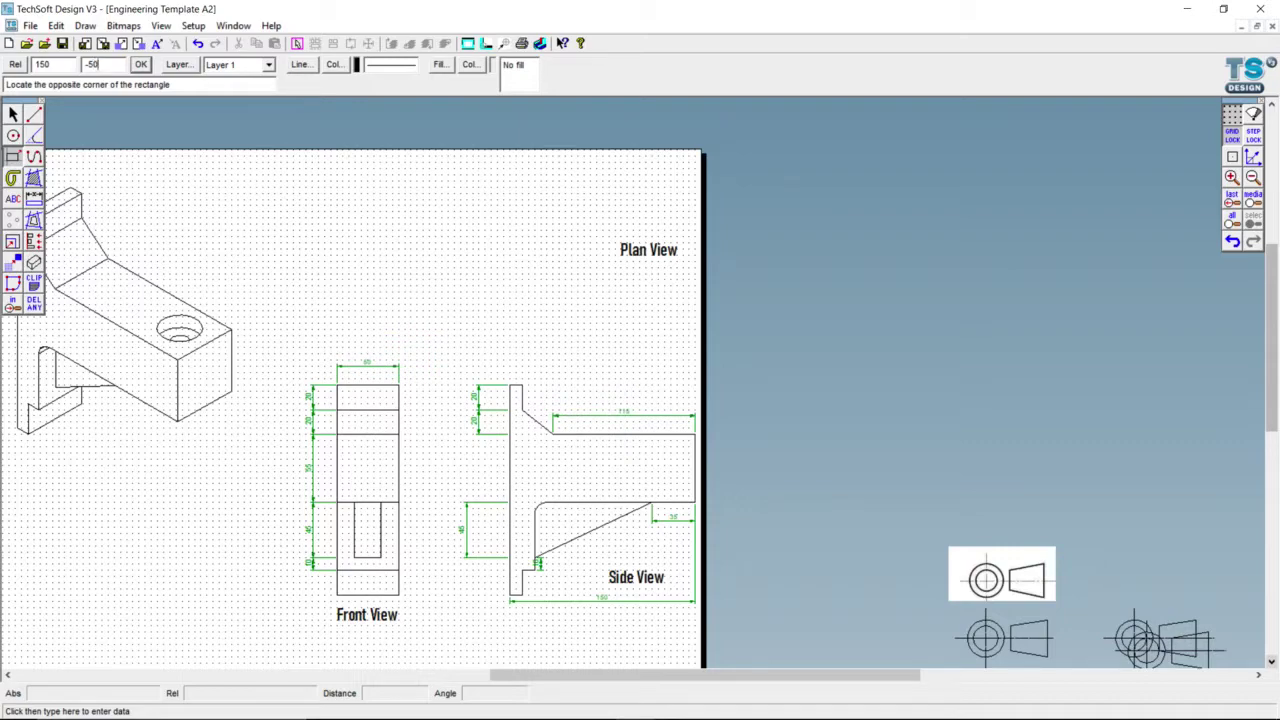
key(Return)
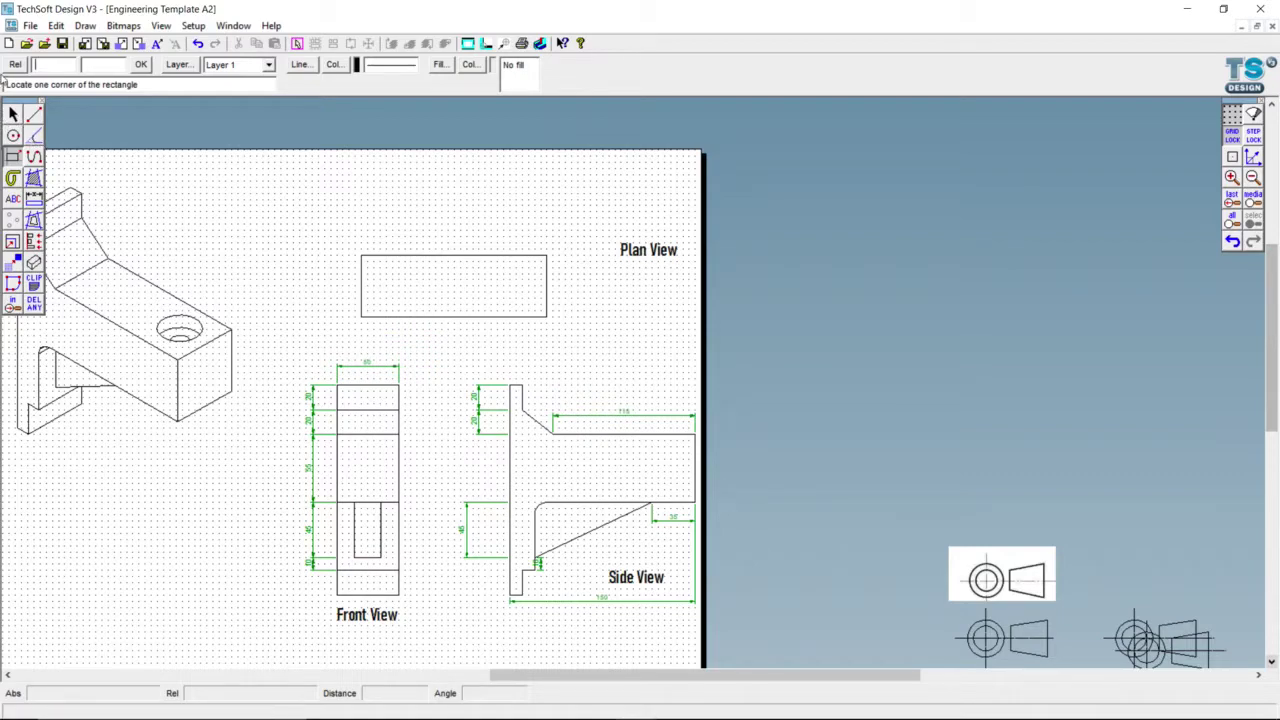
key(alt)
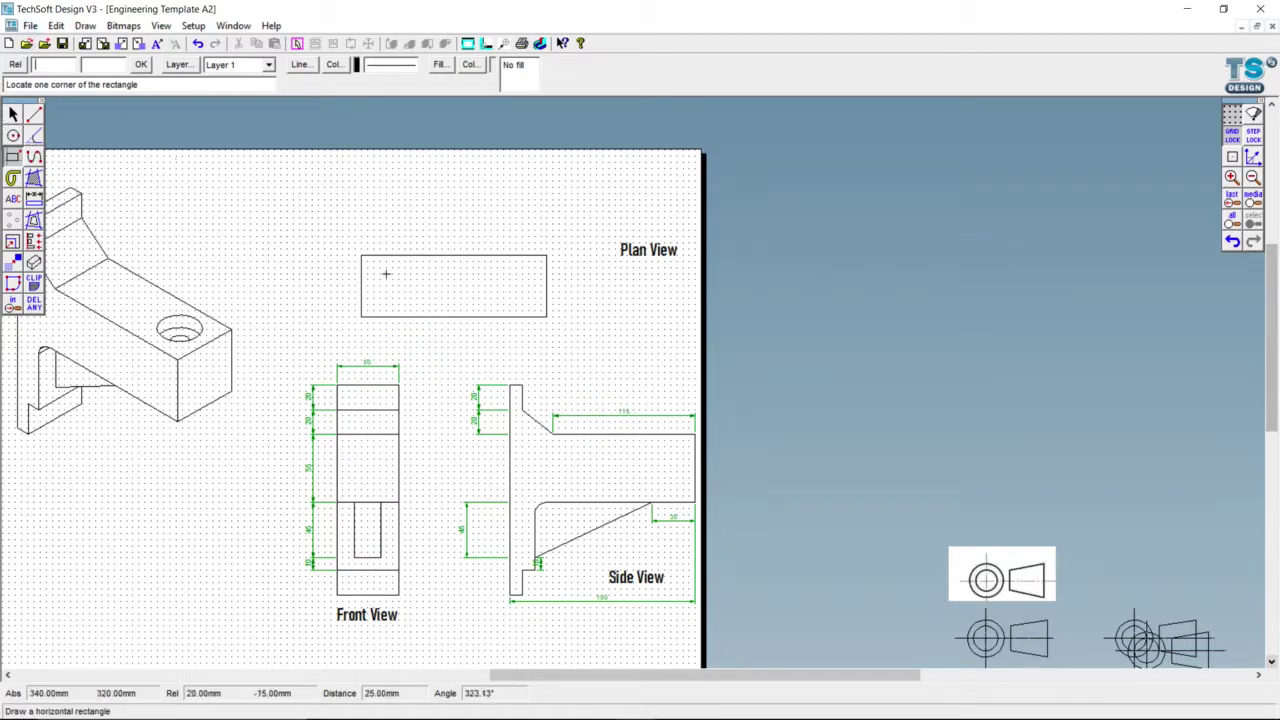
scroll(429, 297, up, 1)
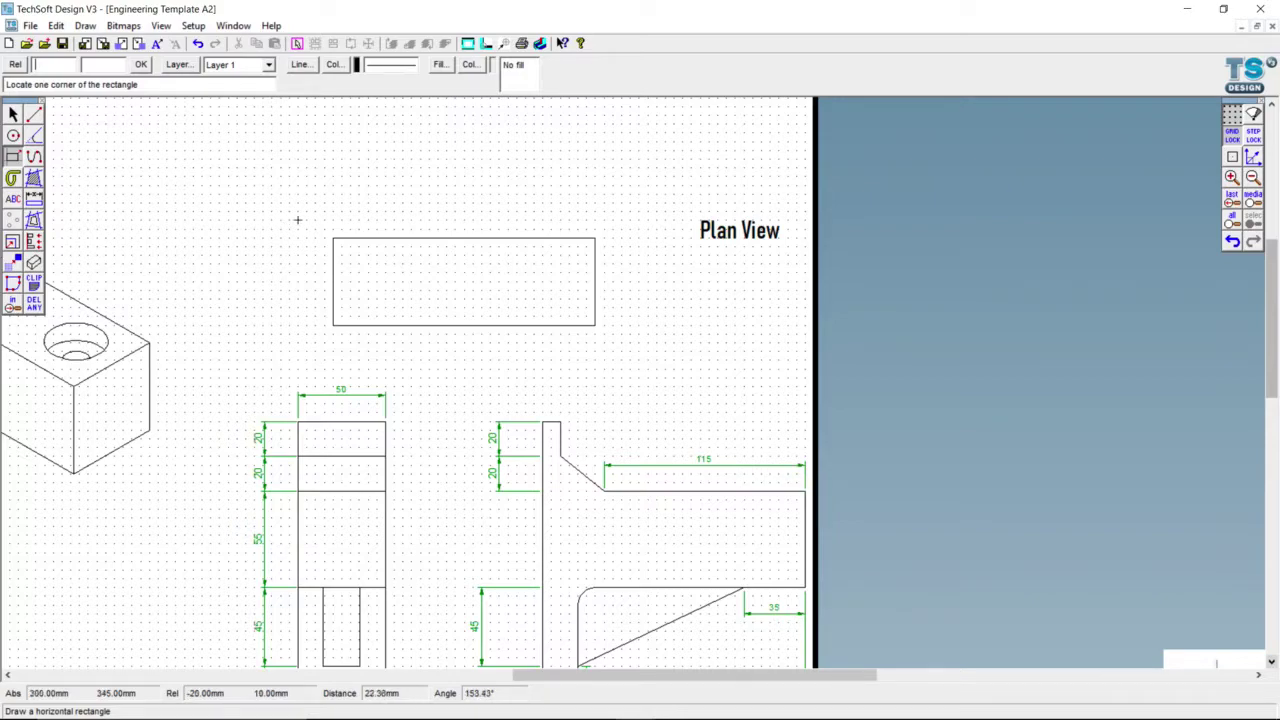
- Add a 115 horizontal dimension along the plan rectangle's bottom edge
click(33, 198)
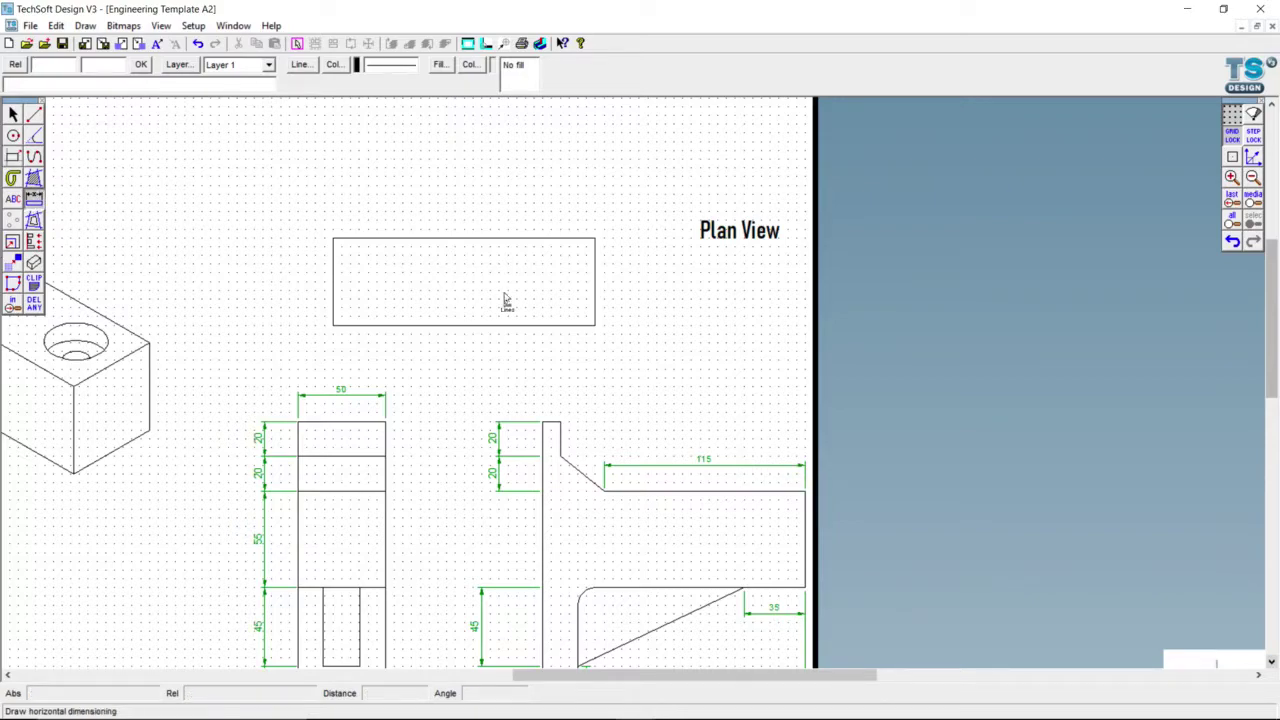
click(595, 325)
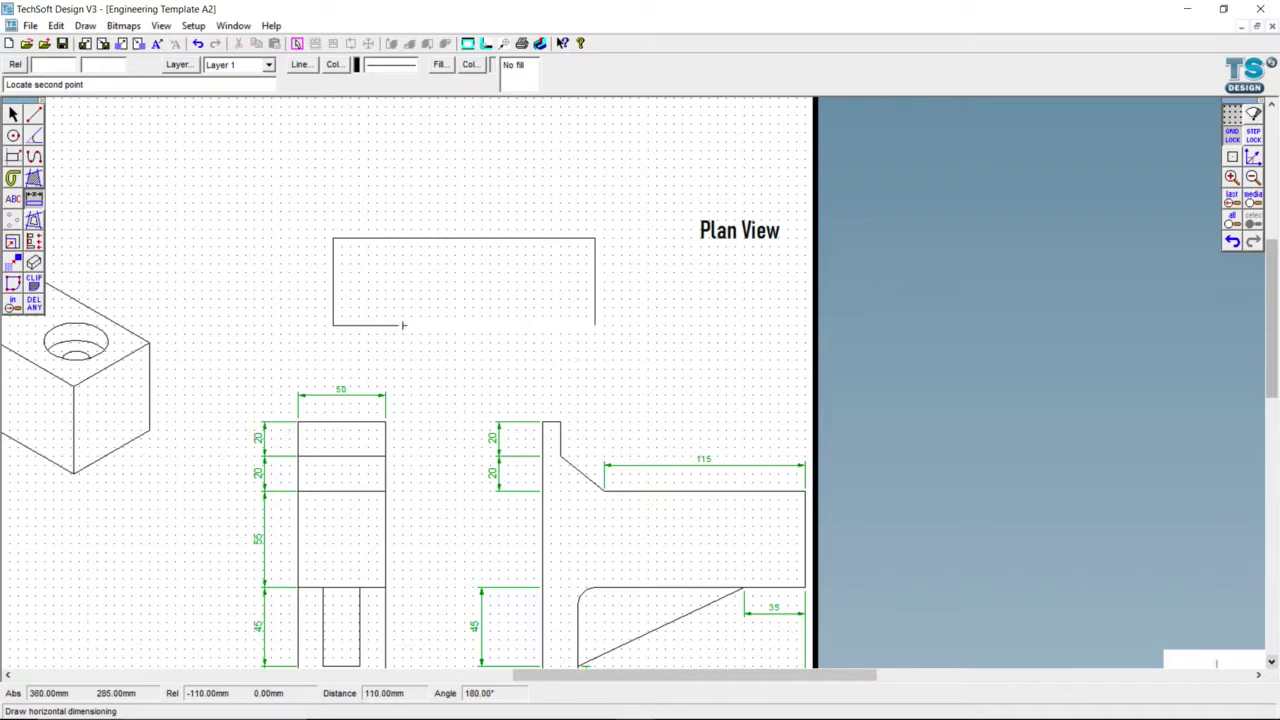
click(394, 325)
click(398, 334)
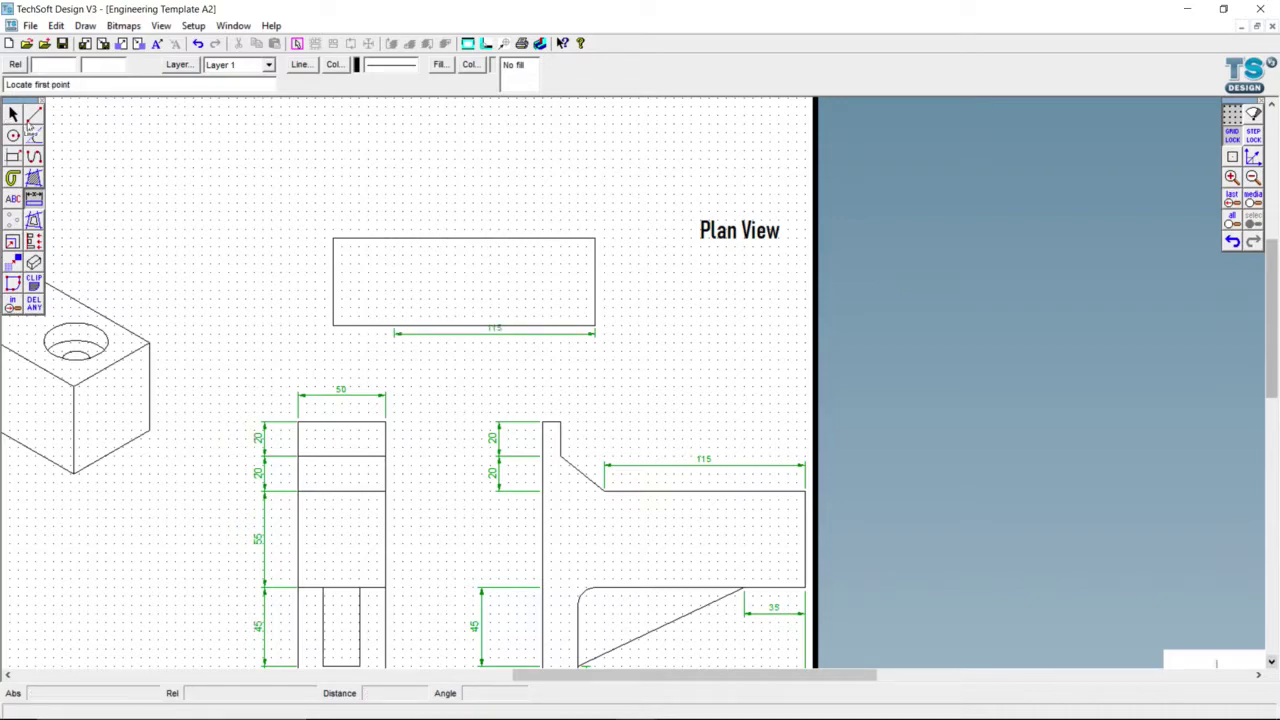
- Draw a vertical line across the plan rectangle at the 115 dimension's left end
click(33, 116)
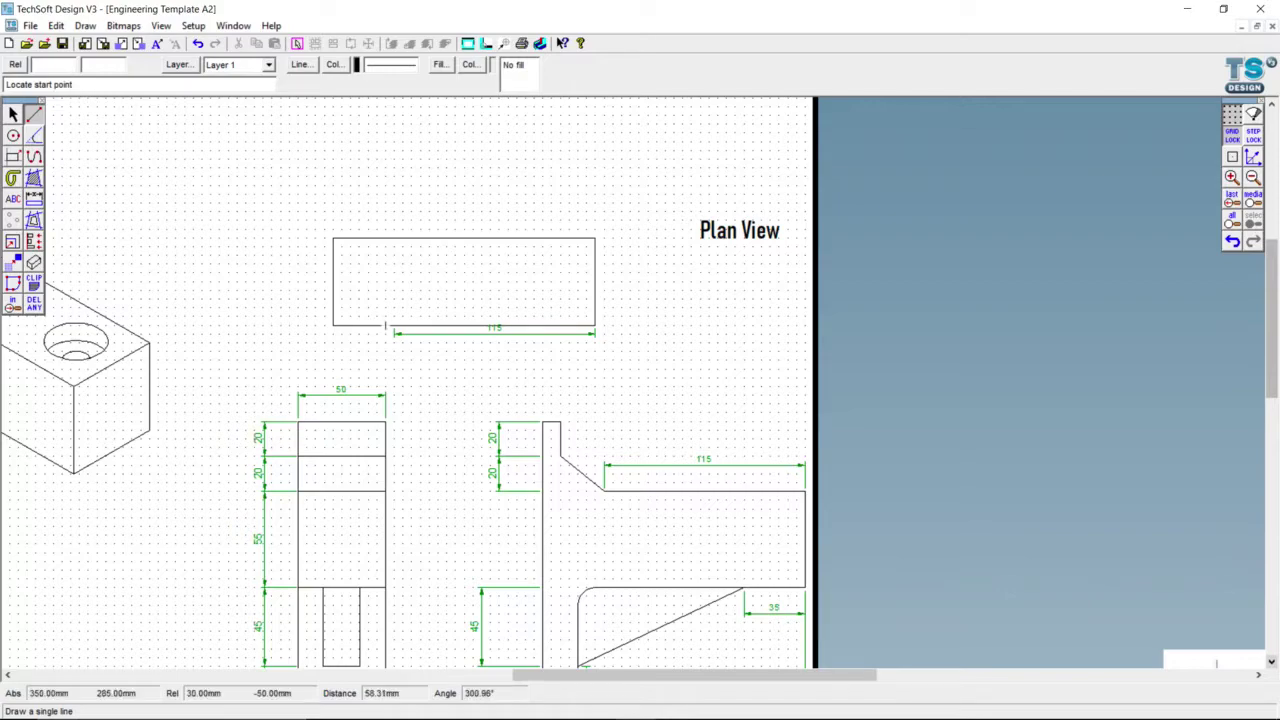
click(394, 325)
click(394, 238)
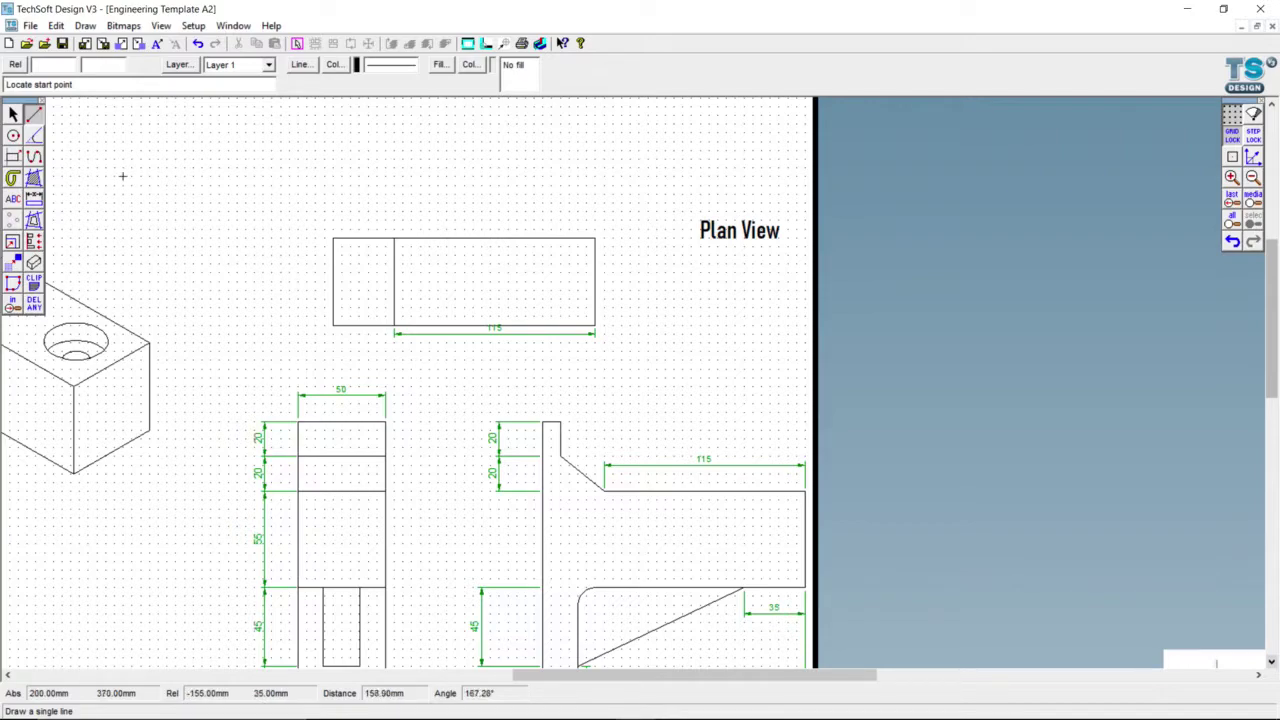
click(34, 199)
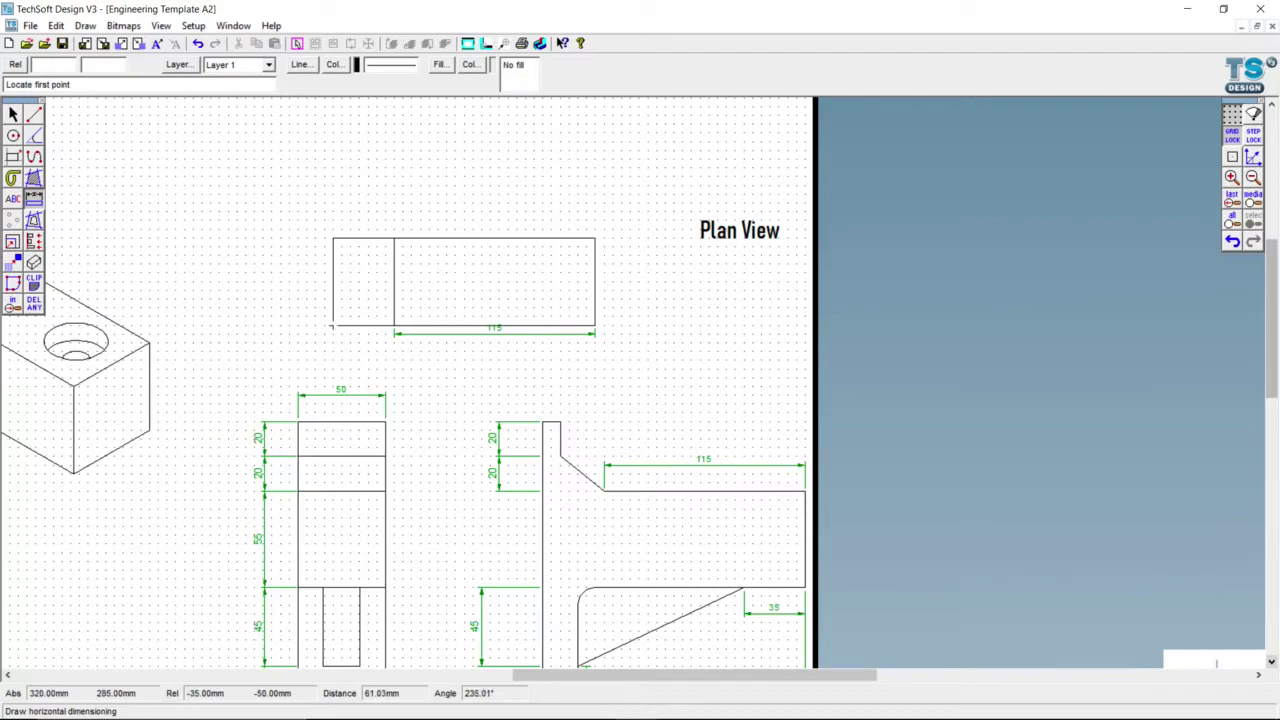
- Add a 10 horizontal dimension under the plan view's left end
click(332, 324)
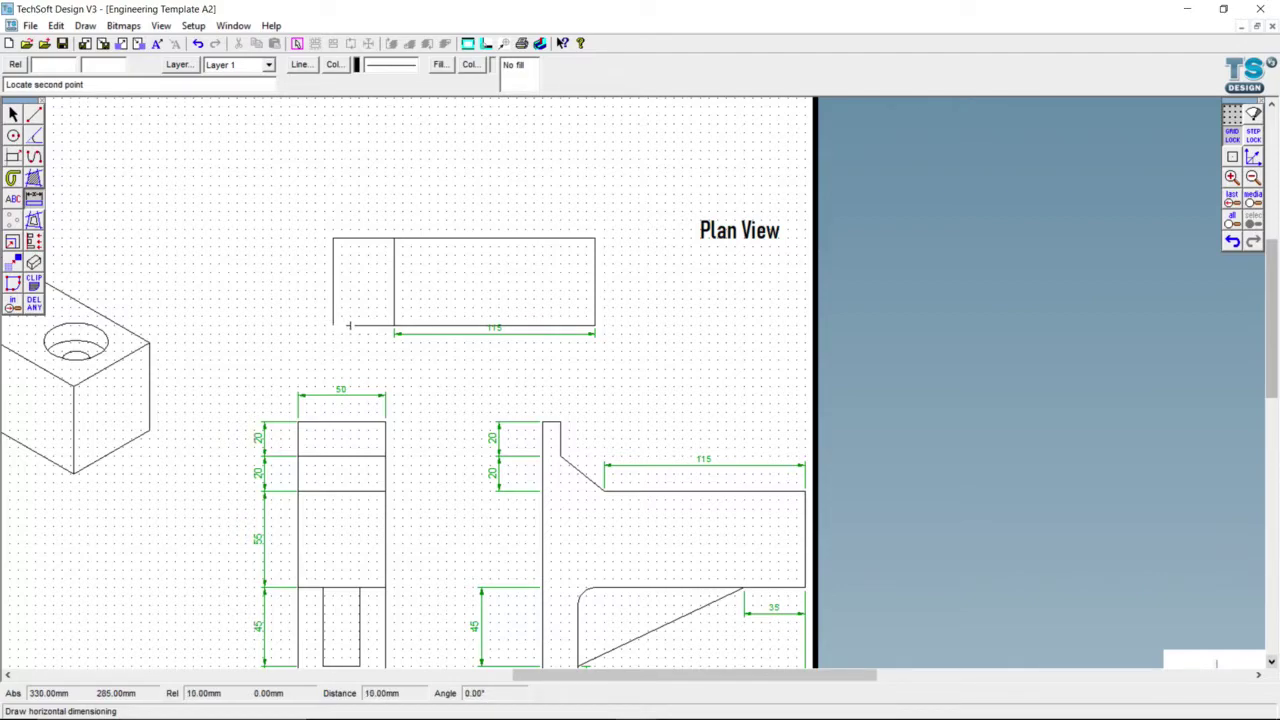
click(349, 324)
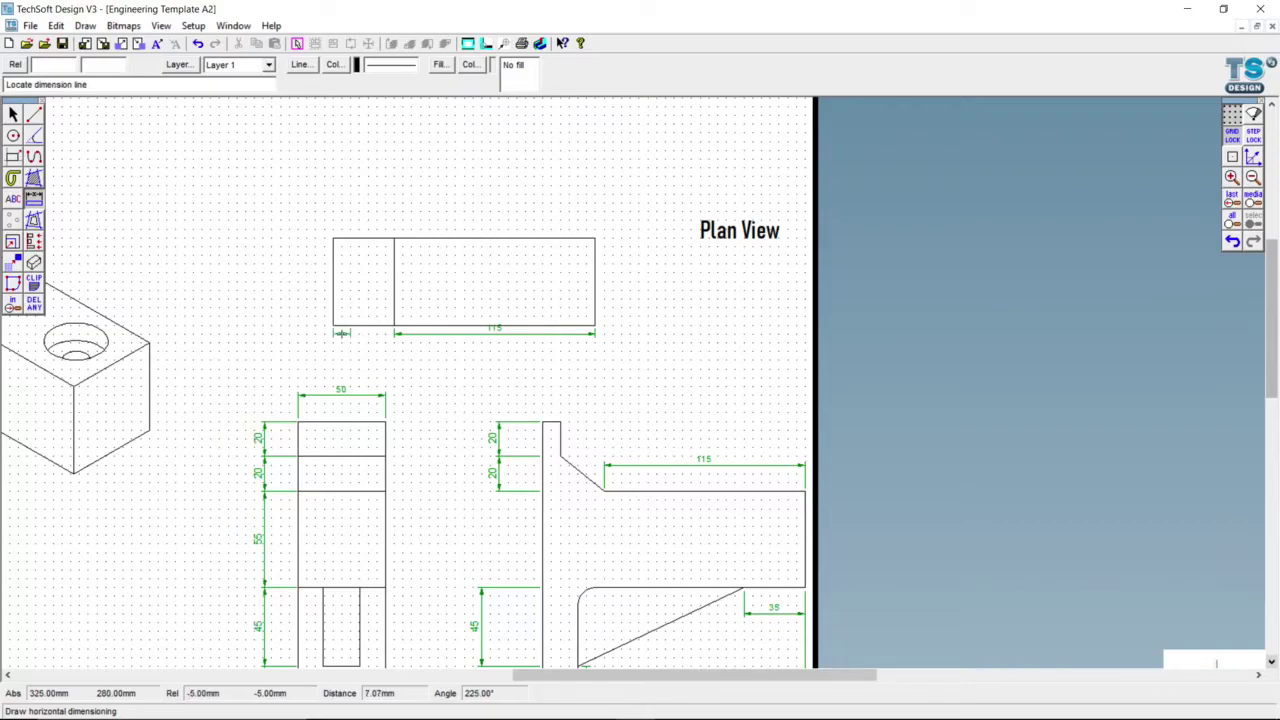
click(341, 334)
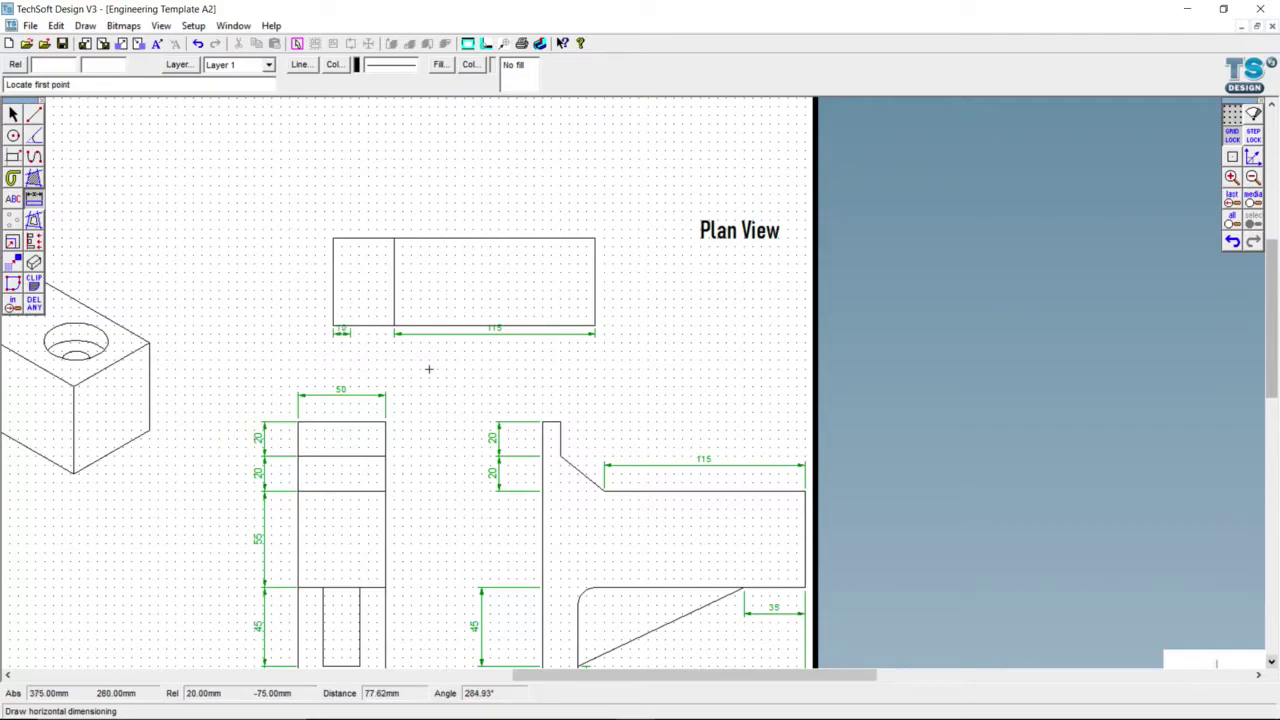
scroll(338, 318, up, 1)
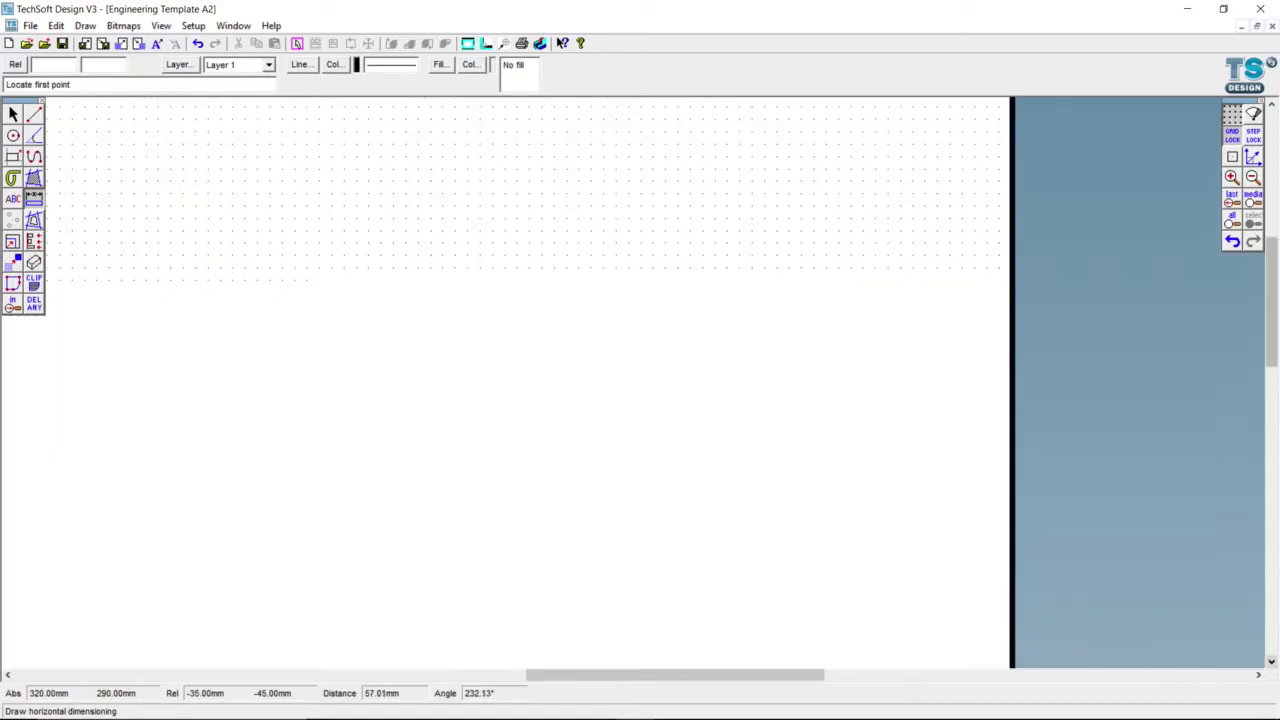
- Move both the 10 and 115 dimension lines lower beneath the plan rectangle
click(13, 114)
click(368, 358)
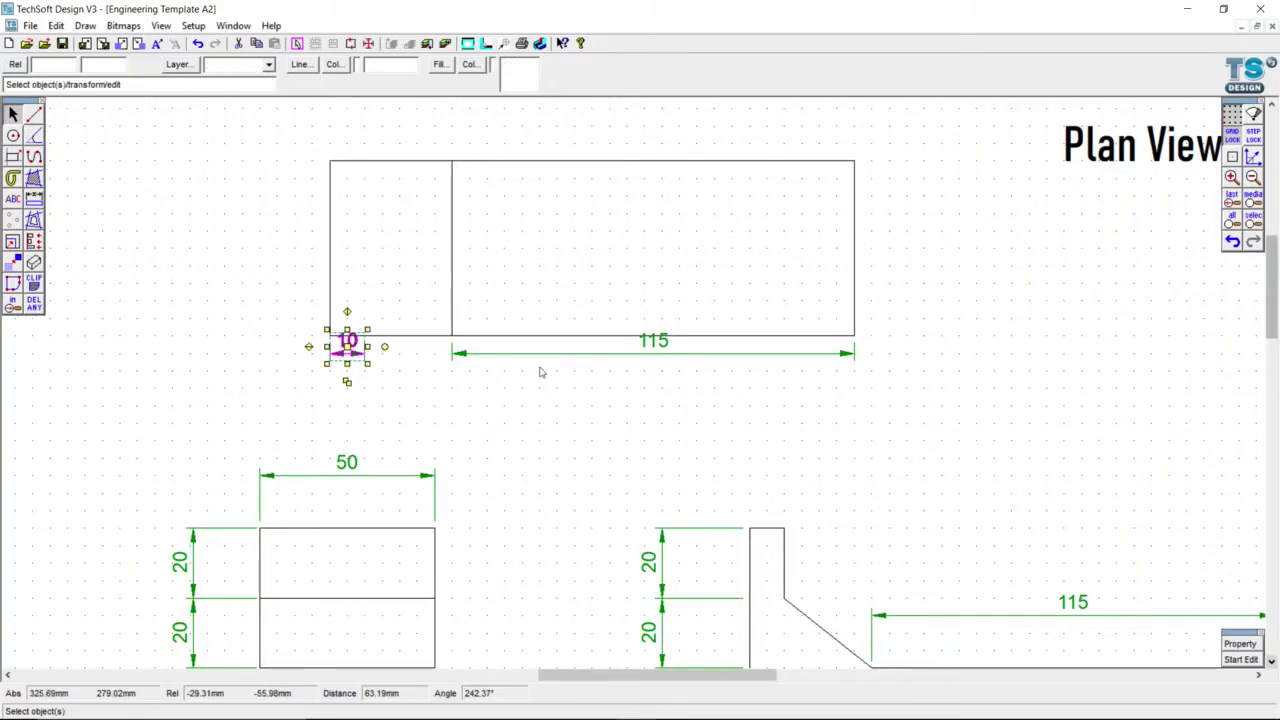
shift+click(580, 358)
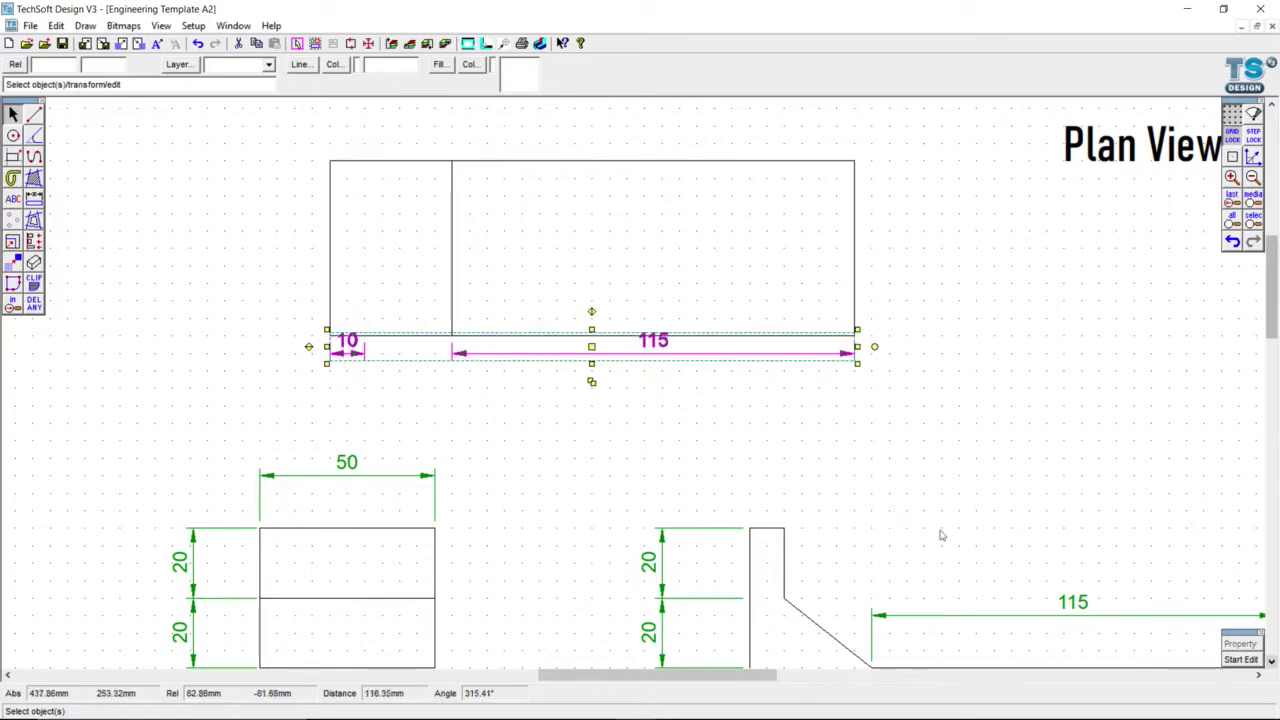
click(1236, 660)
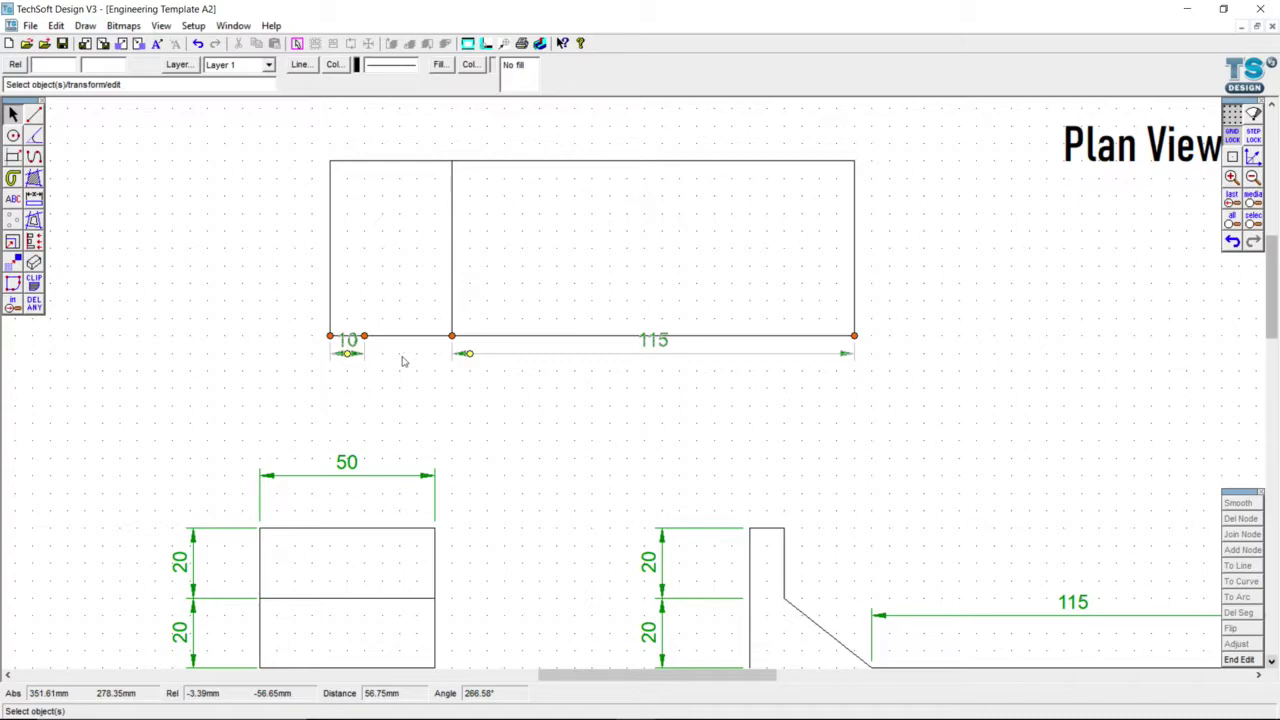
drag(347, 354, 347, 370)
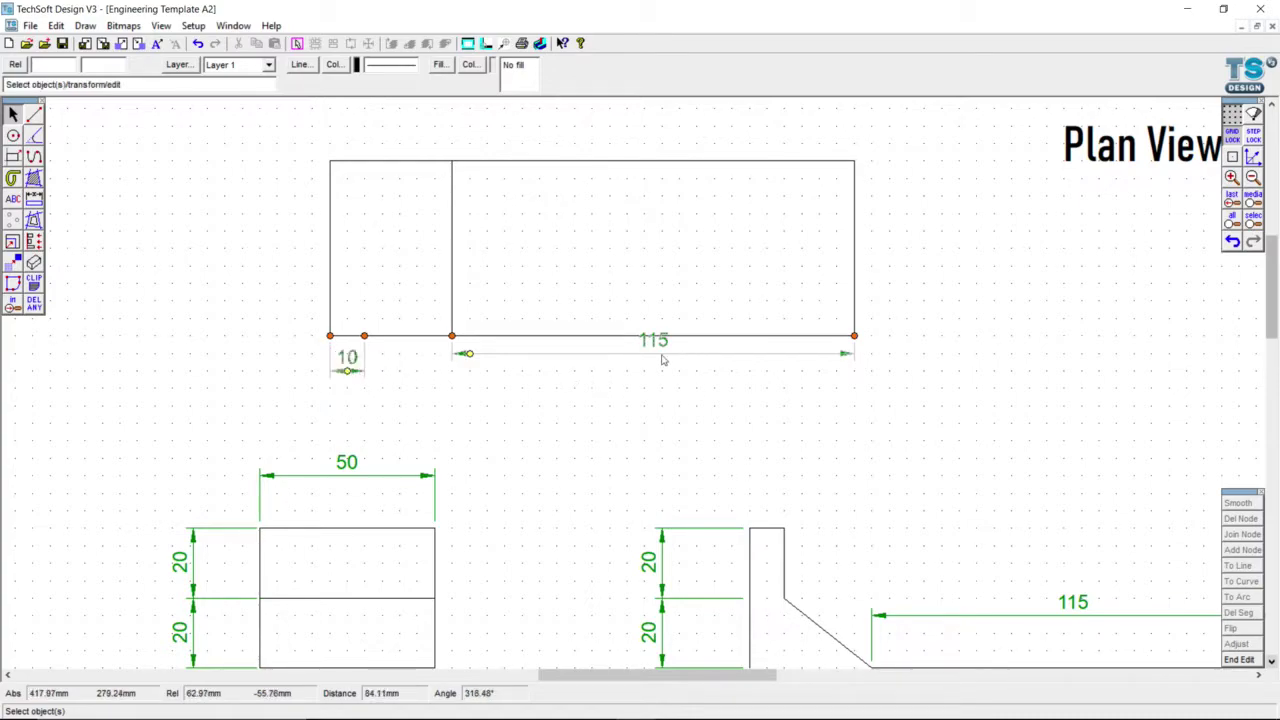
drag(468, 354, 470, 370)
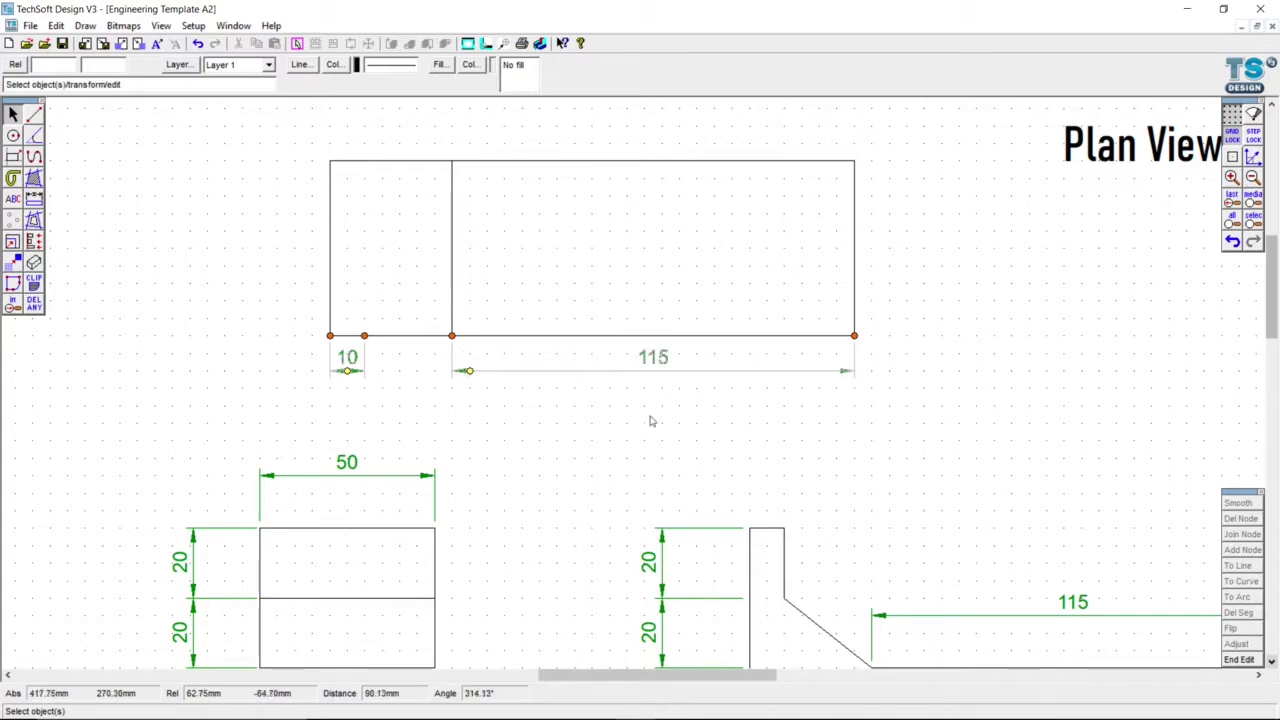
click(560, 421)
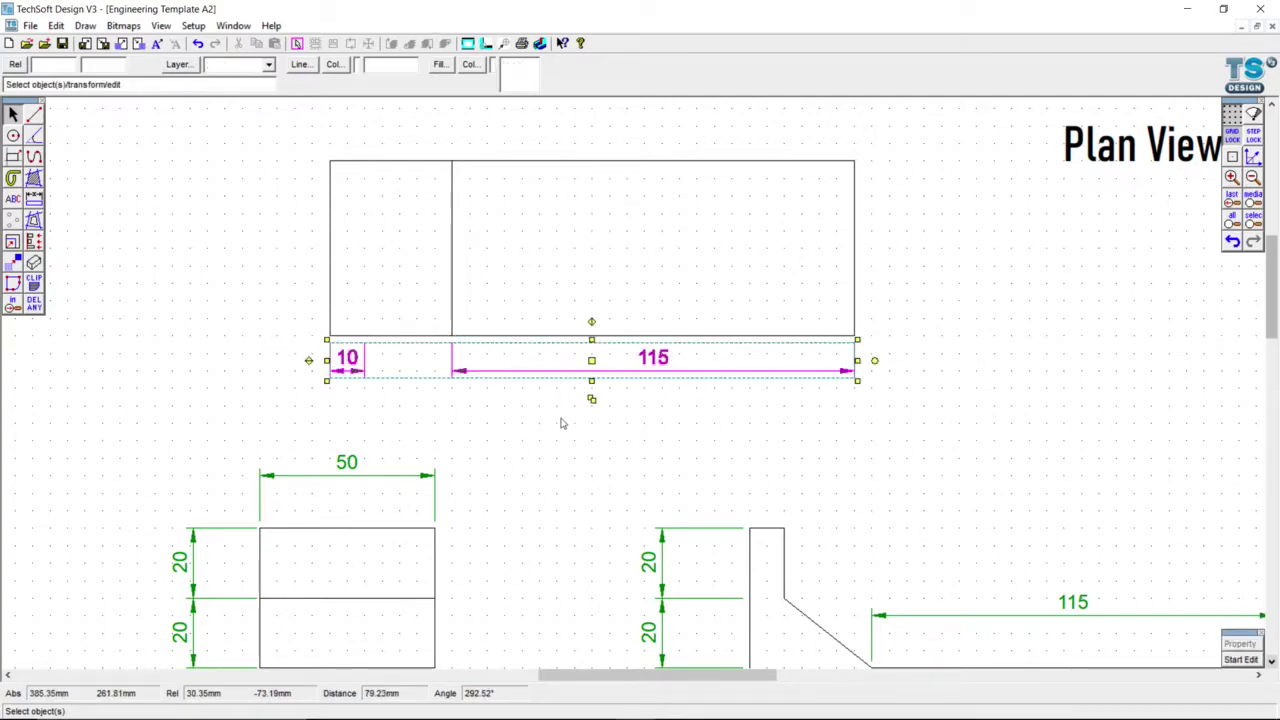
click(558, 425)
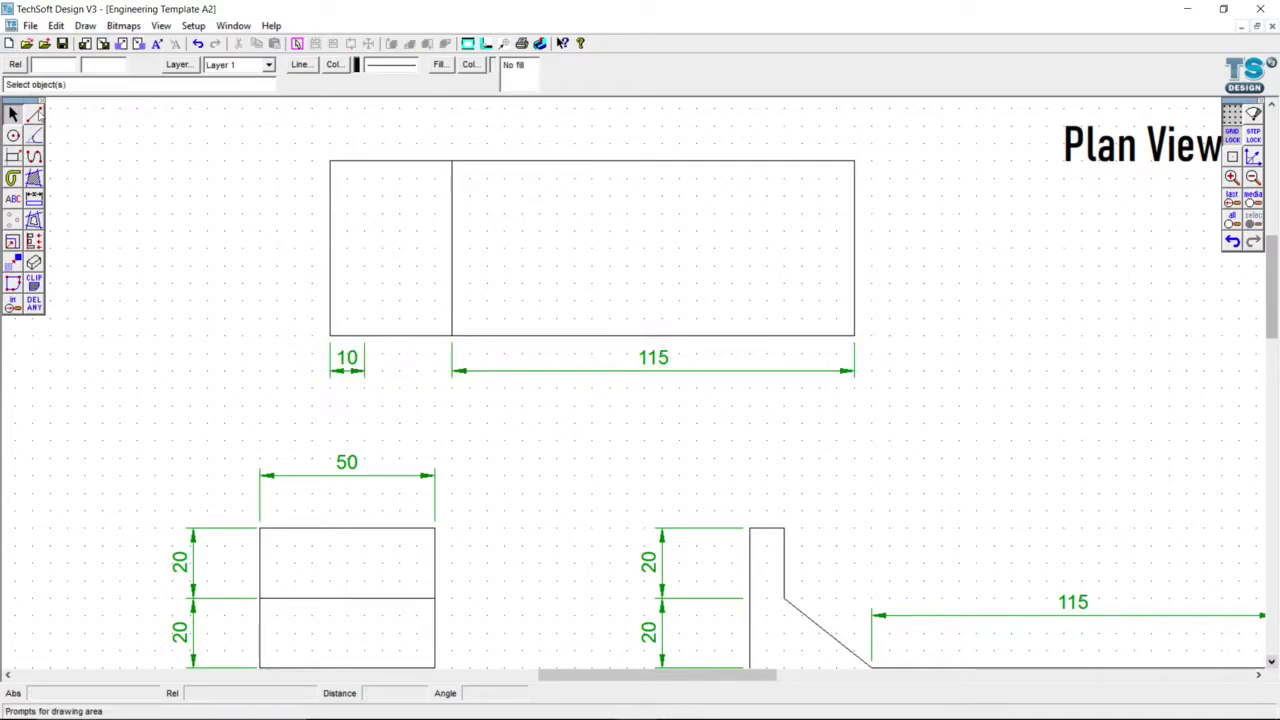
click(34, 114)
- Draw a second vertical line across the plan view 10 mm from its left edge
click(364, 178)
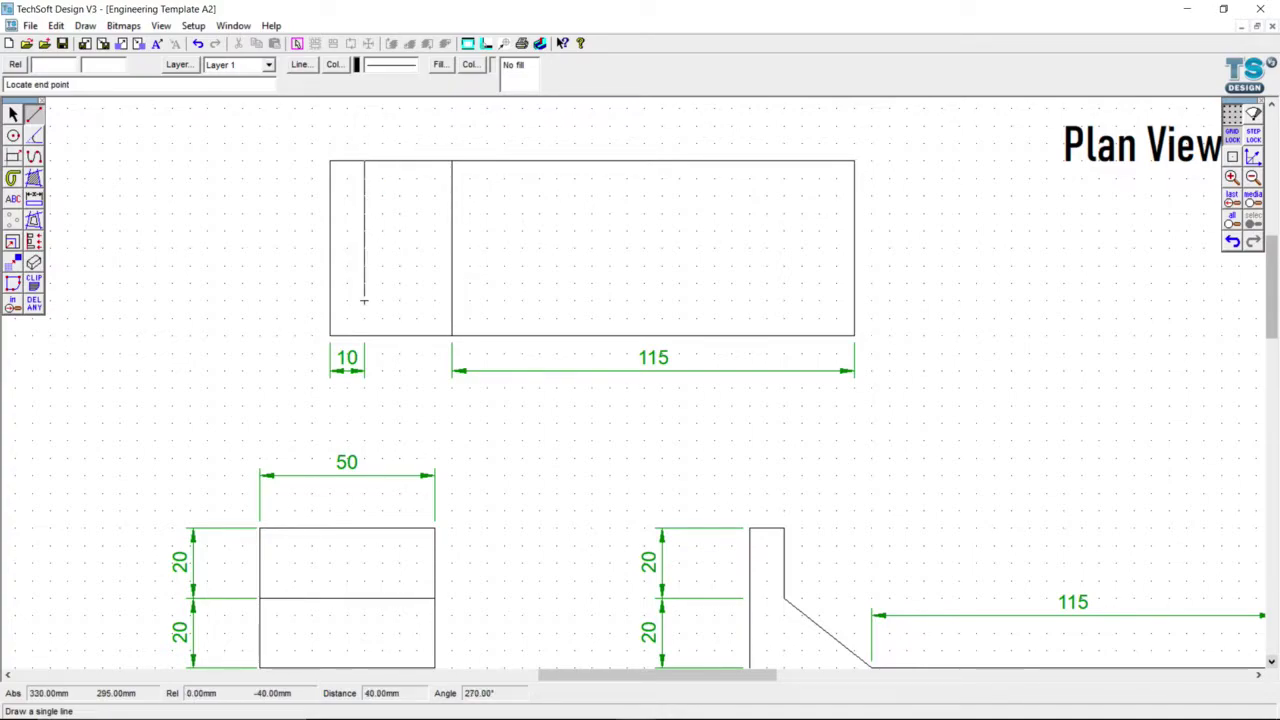
click(364, 336)
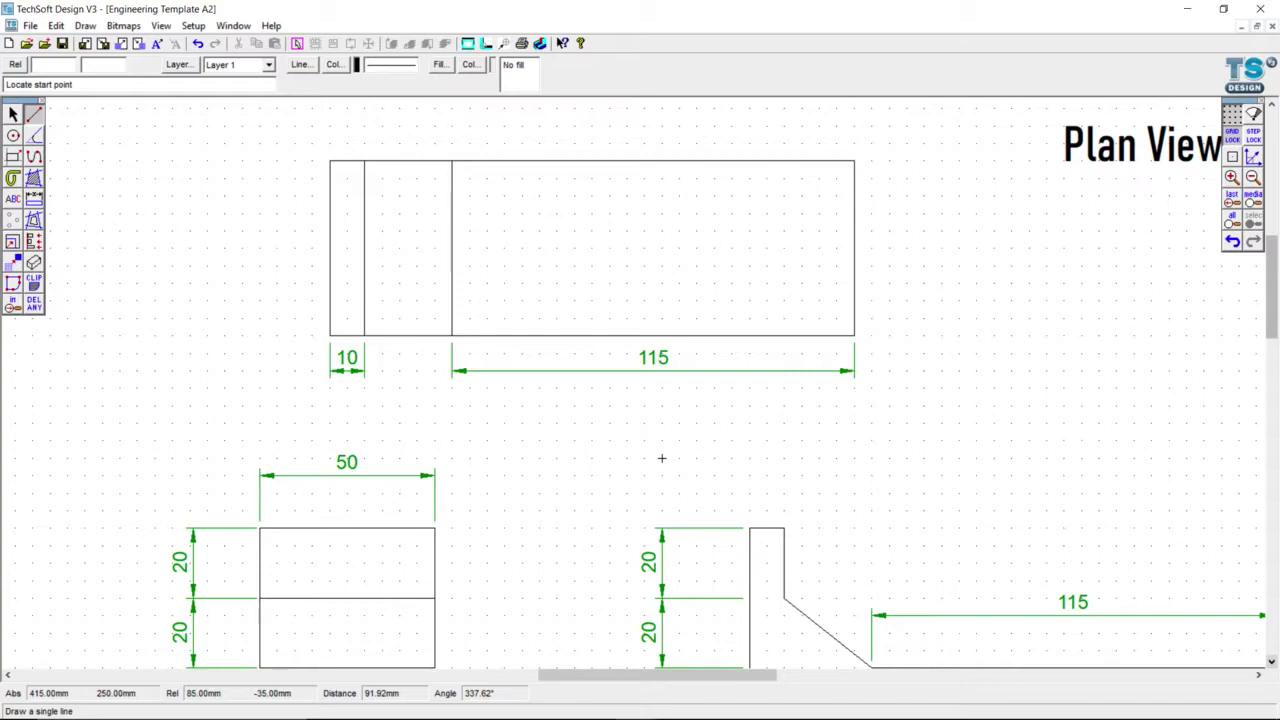
scroll(662, 458, down, 1)
scroll(662, 458, down, 1)
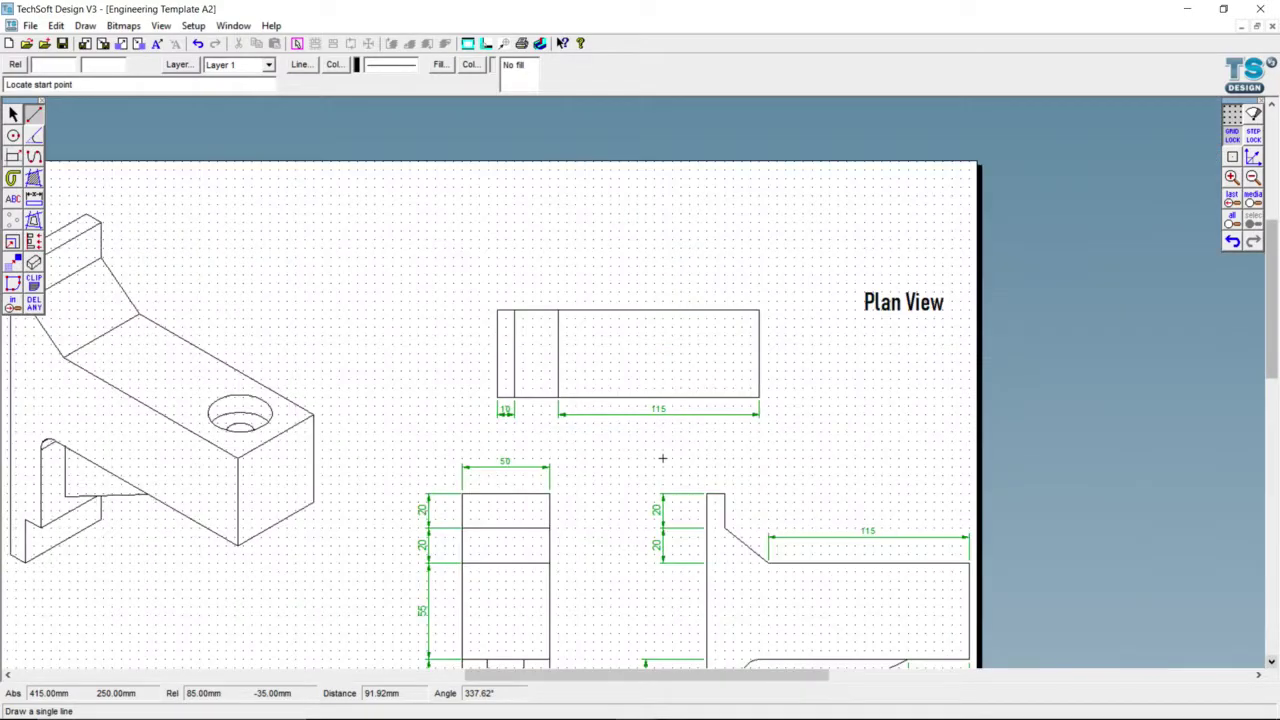
scroll(662, 458, down, 1)
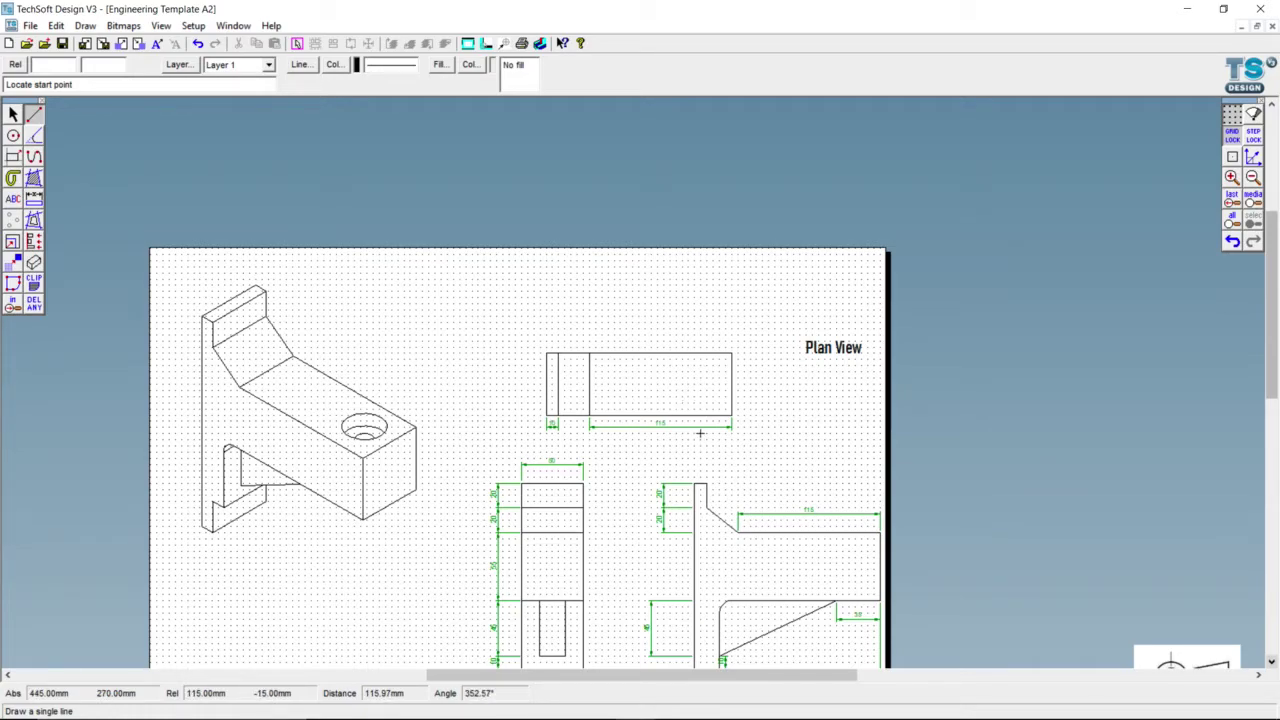
scroll(700, 432, up, 1)
scroll(700, 434, up, 1)
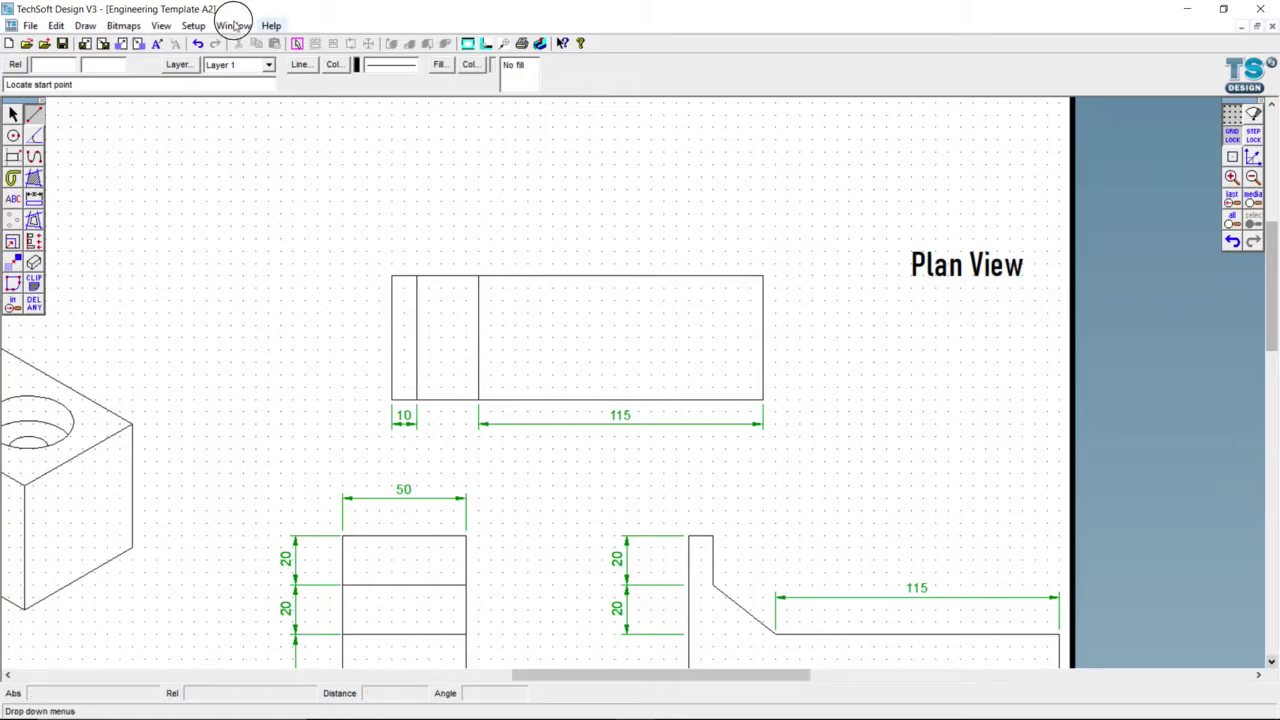
click(234, 25)
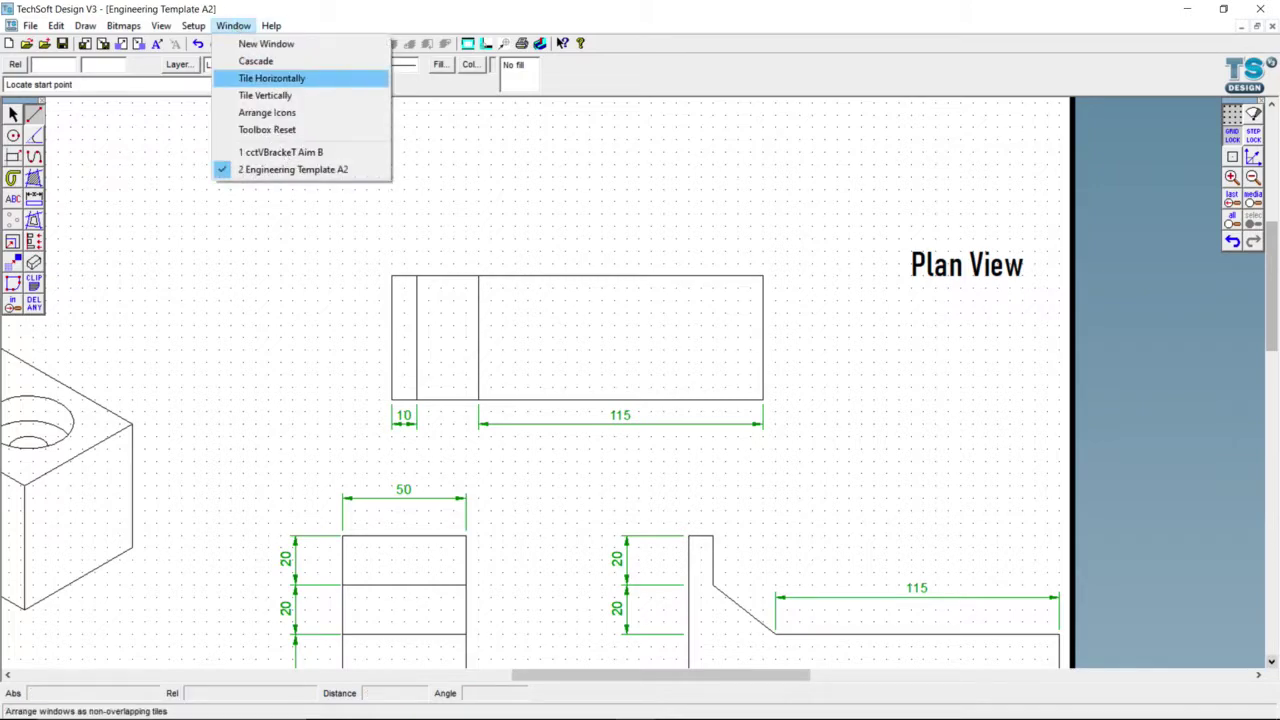
- Review the cctVBracket Aim B reference drawing, then return to the Engineering Template A2 sheet
click(283, 152)
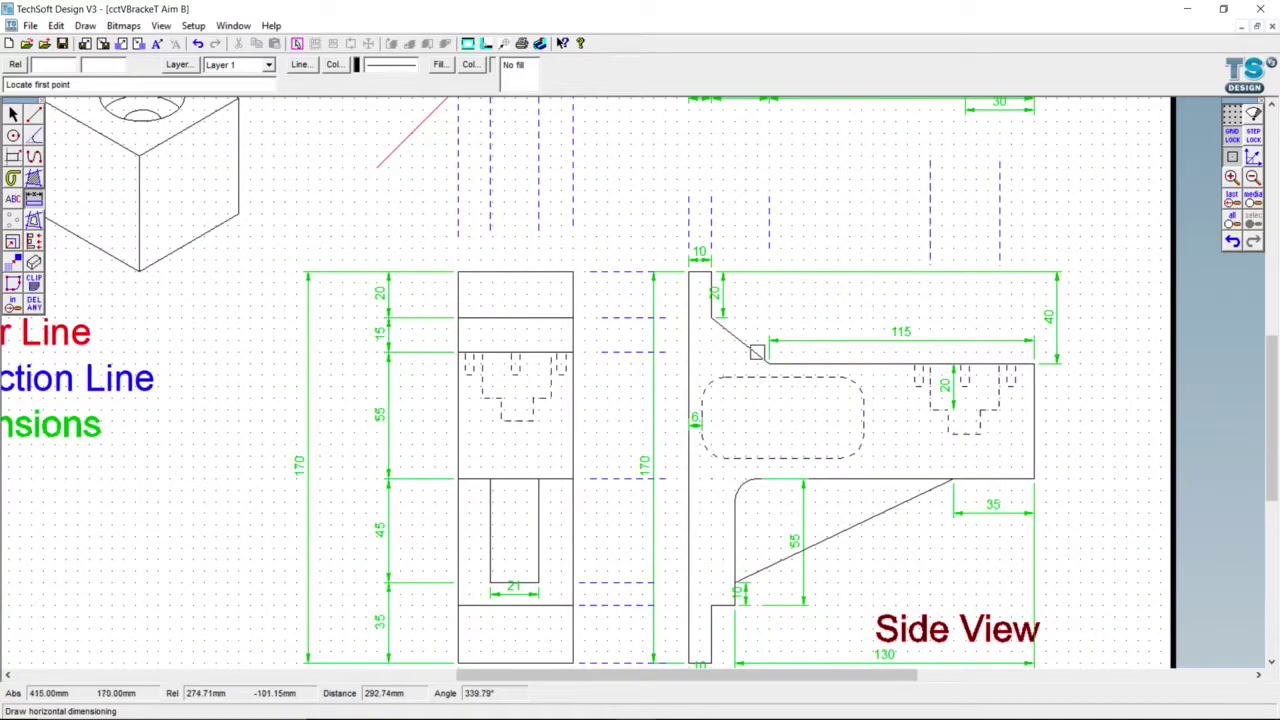
scroll(750, 355, down, 4)
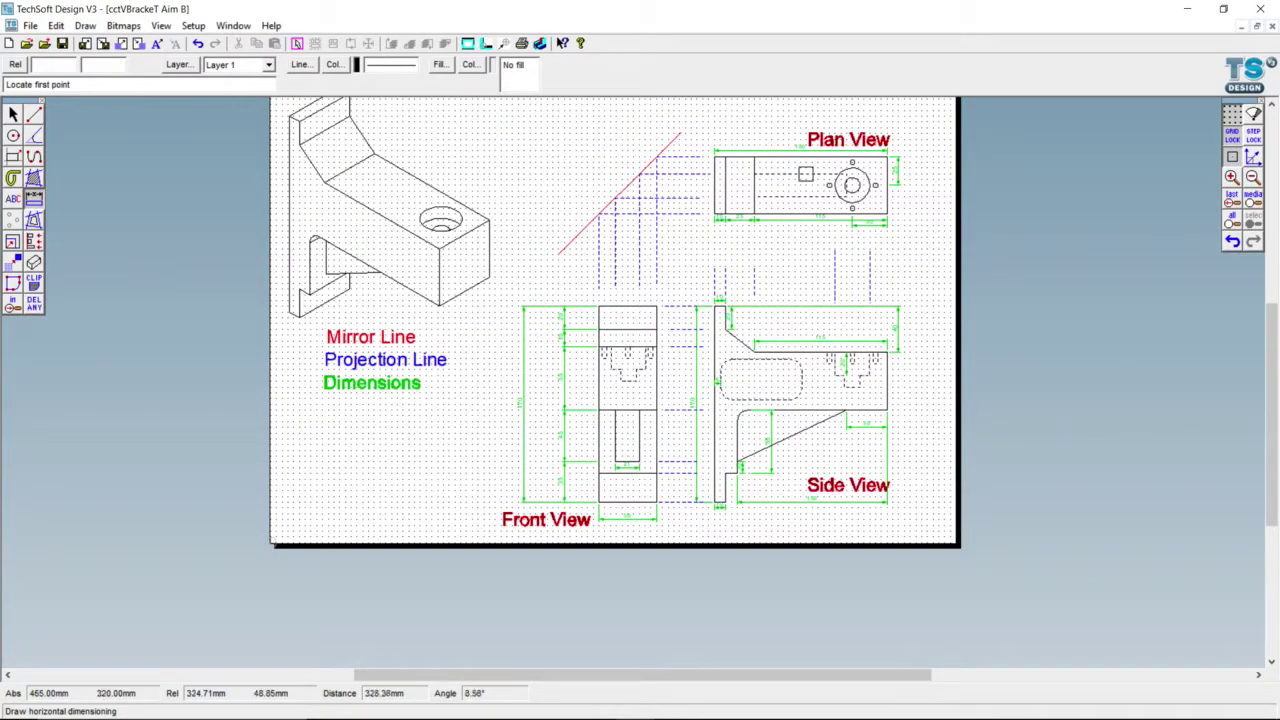
scroll(853, 180, up, 1)
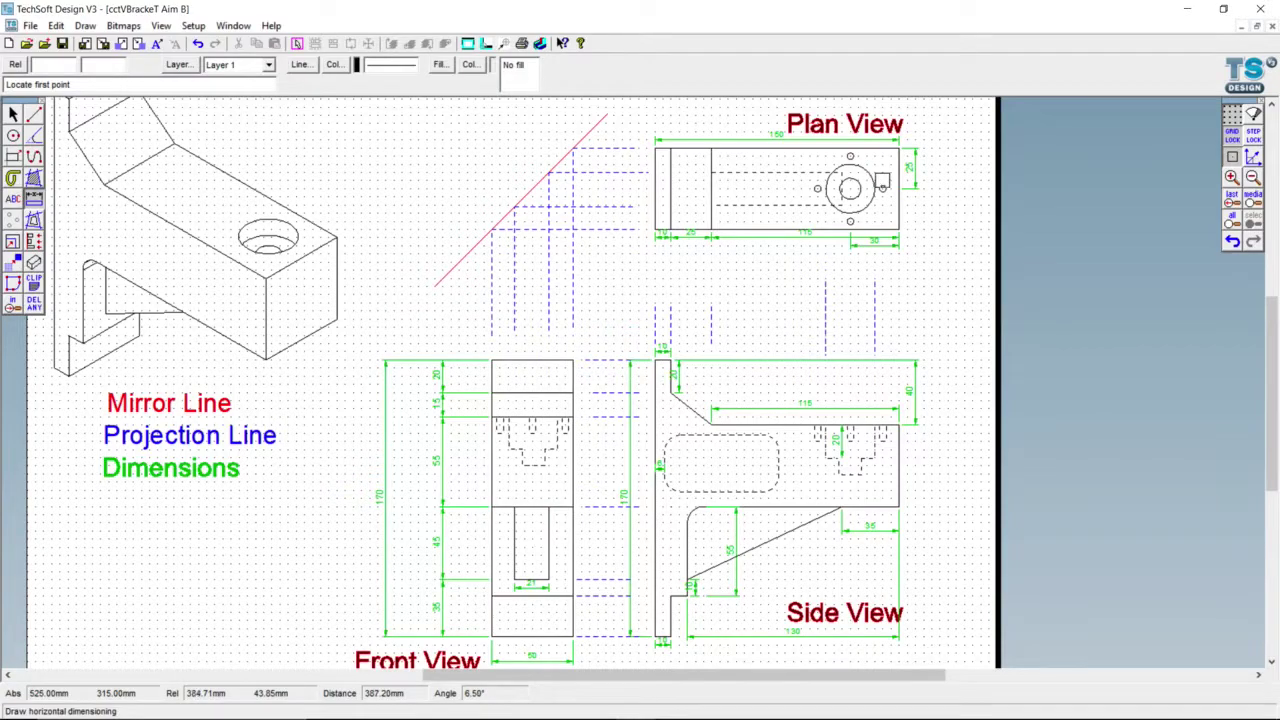
scroll(883, 190, up, 1)
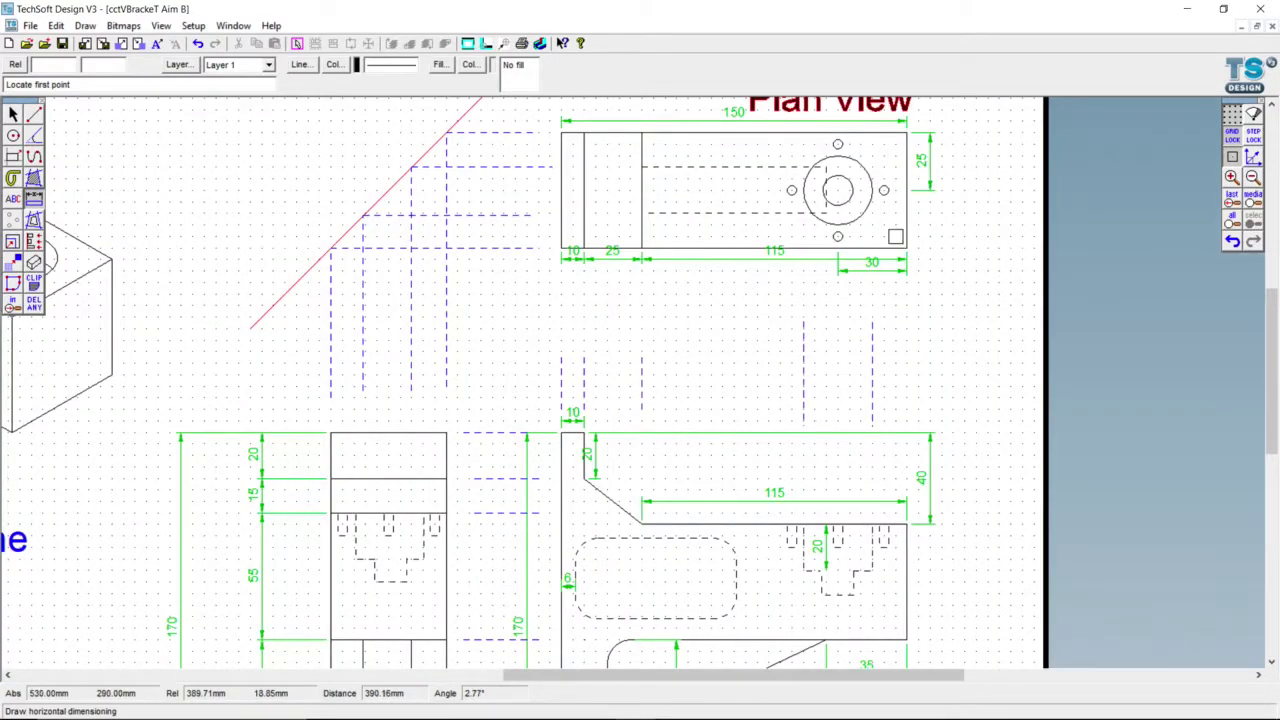
scroll(906, 248, up, 1)
scroll(910, 250, down, 1)
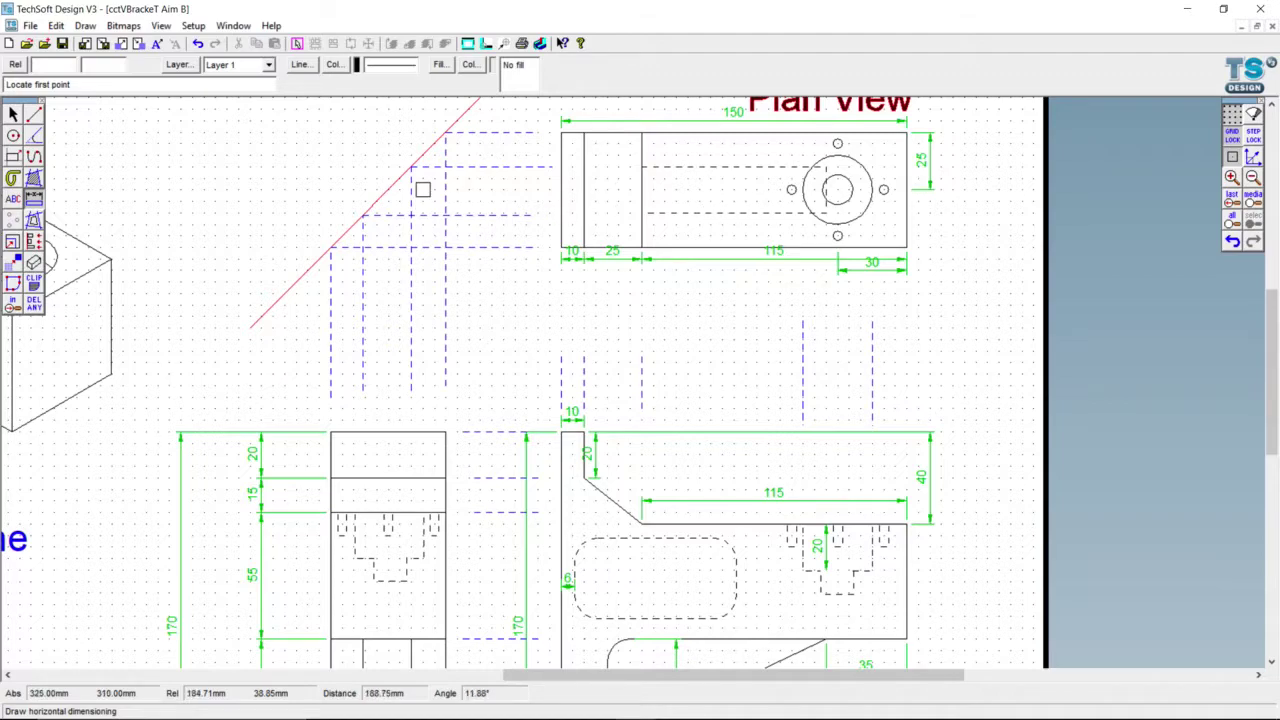
click(234, 25)
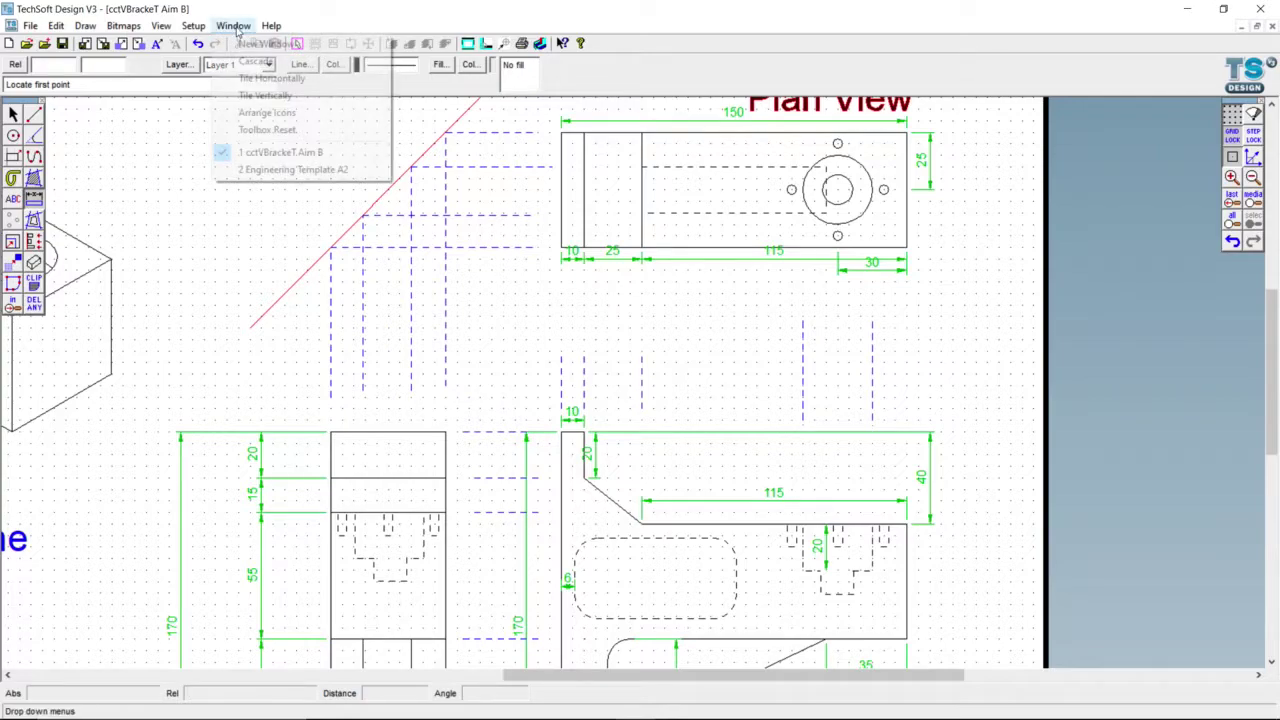
click(265, 169)
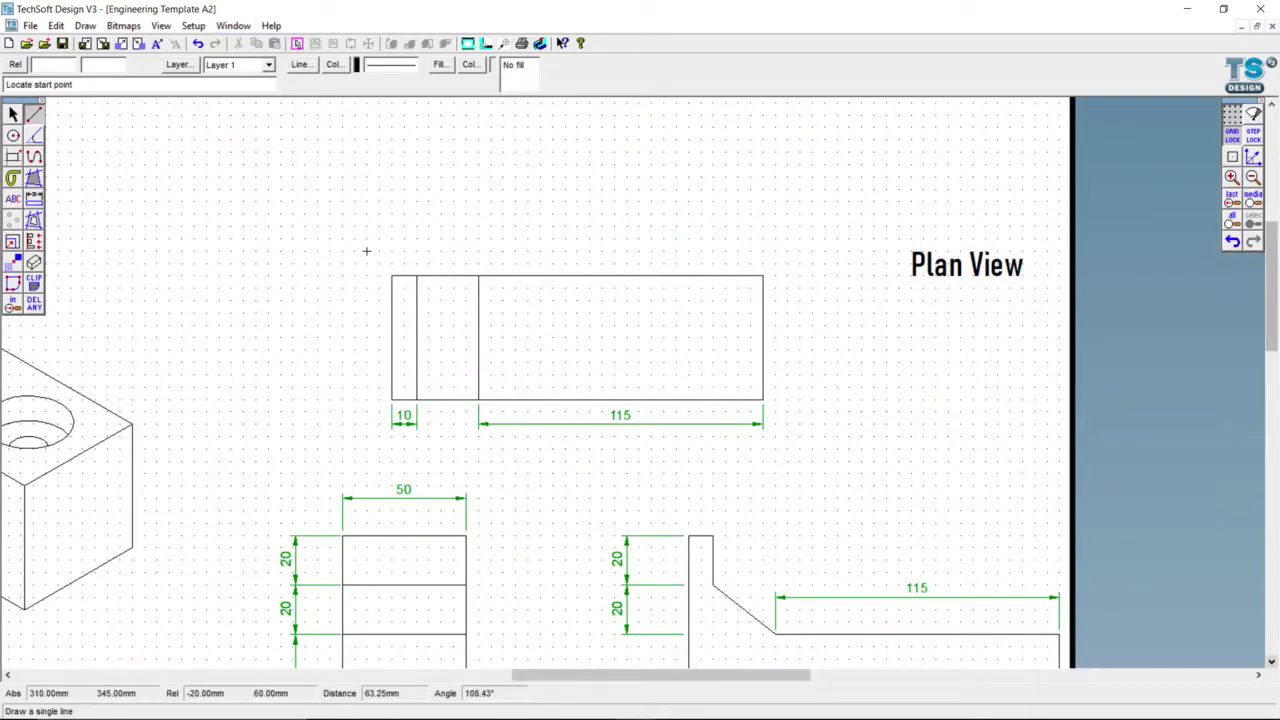
click(34, 198)
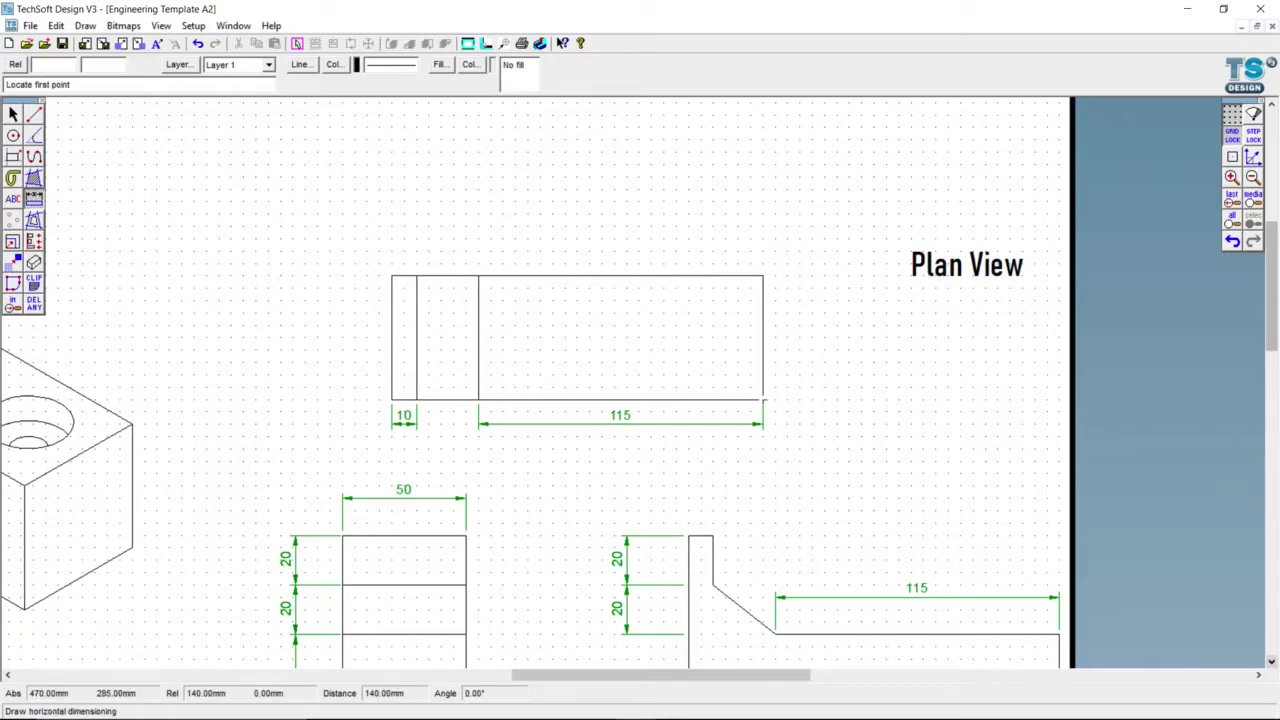
- Add a 30 horizontal dimension from the plan's right edge and 25 vertical from its top
click(763, 400)
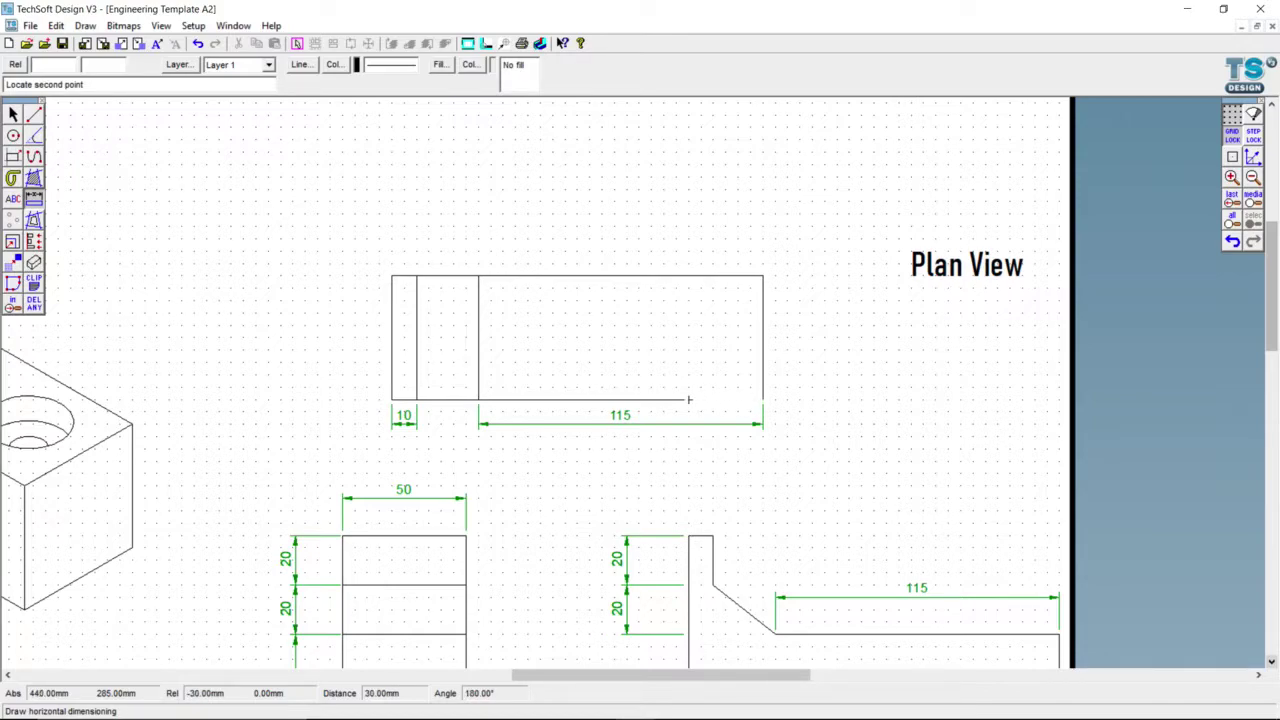
click(688, 400)
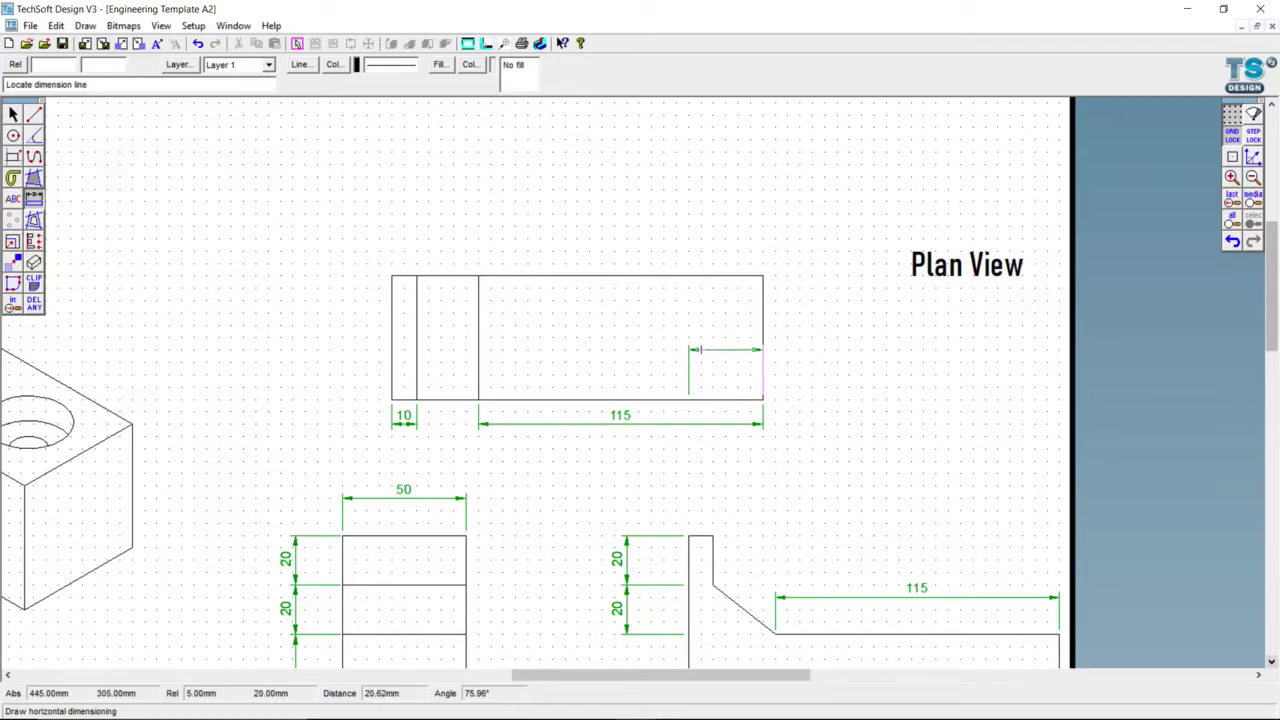
click(700, 349)
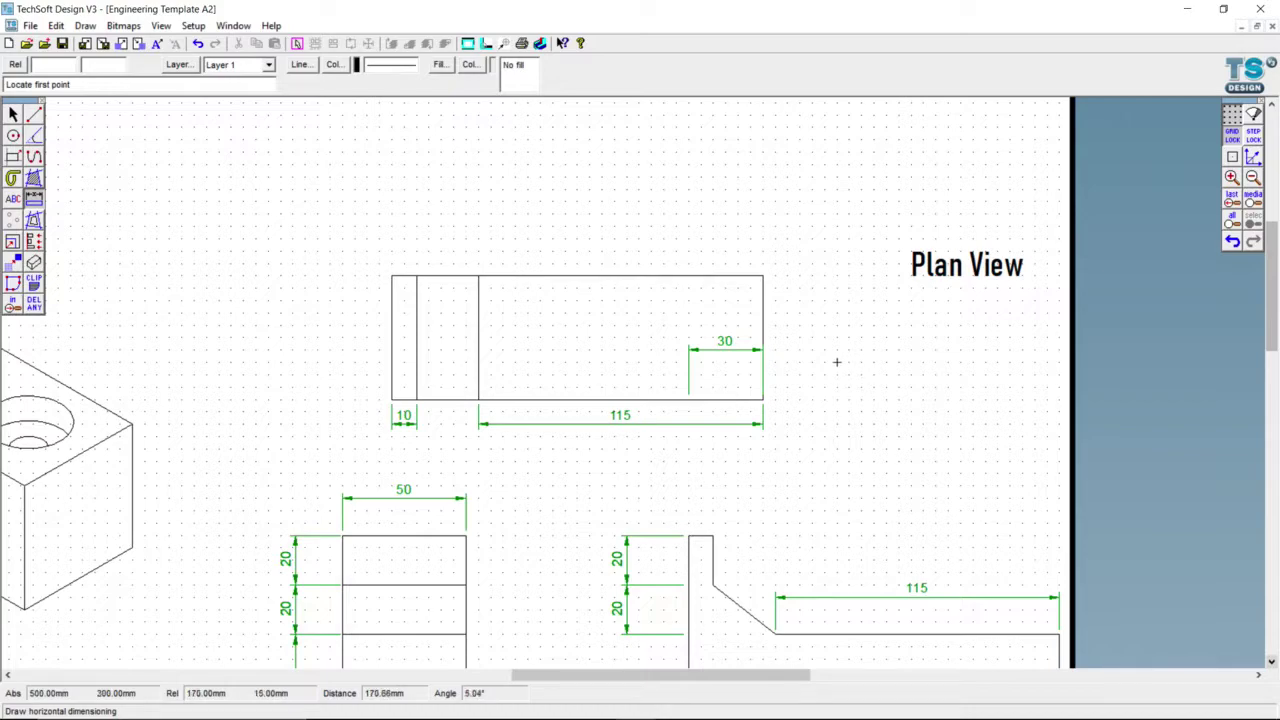
drag(34, 199, 96, 207)
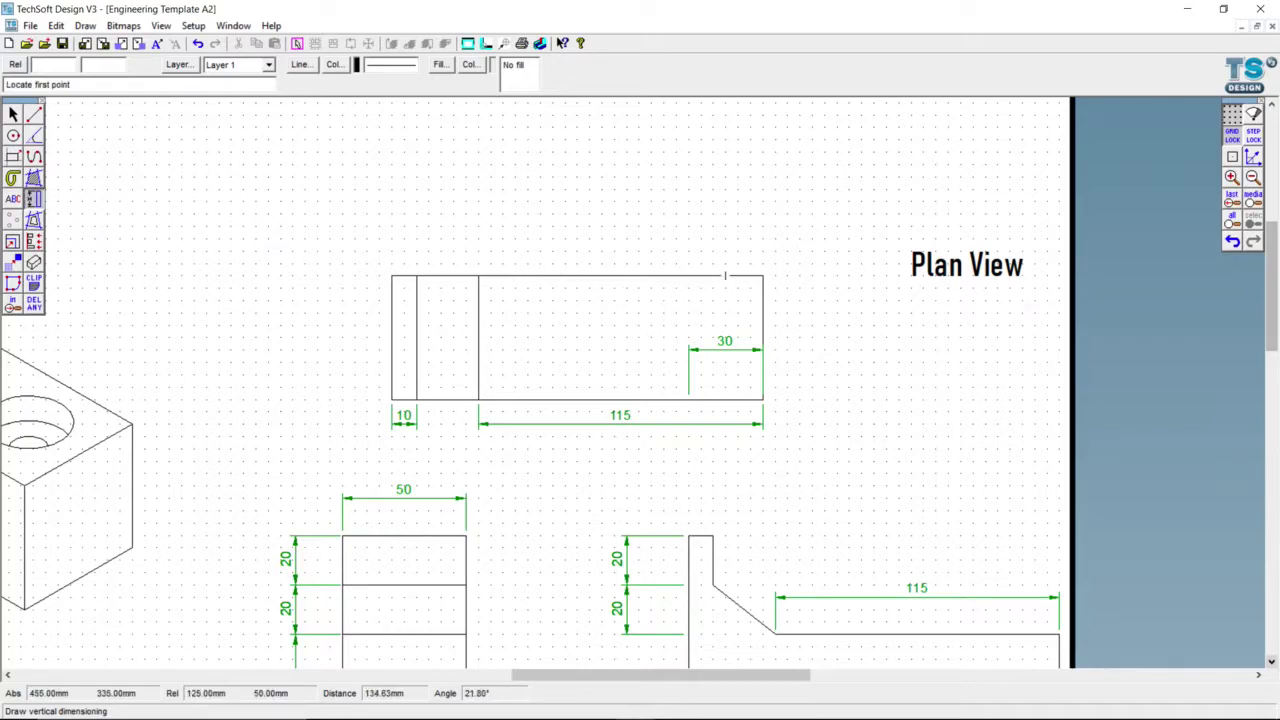
click(774, 275)
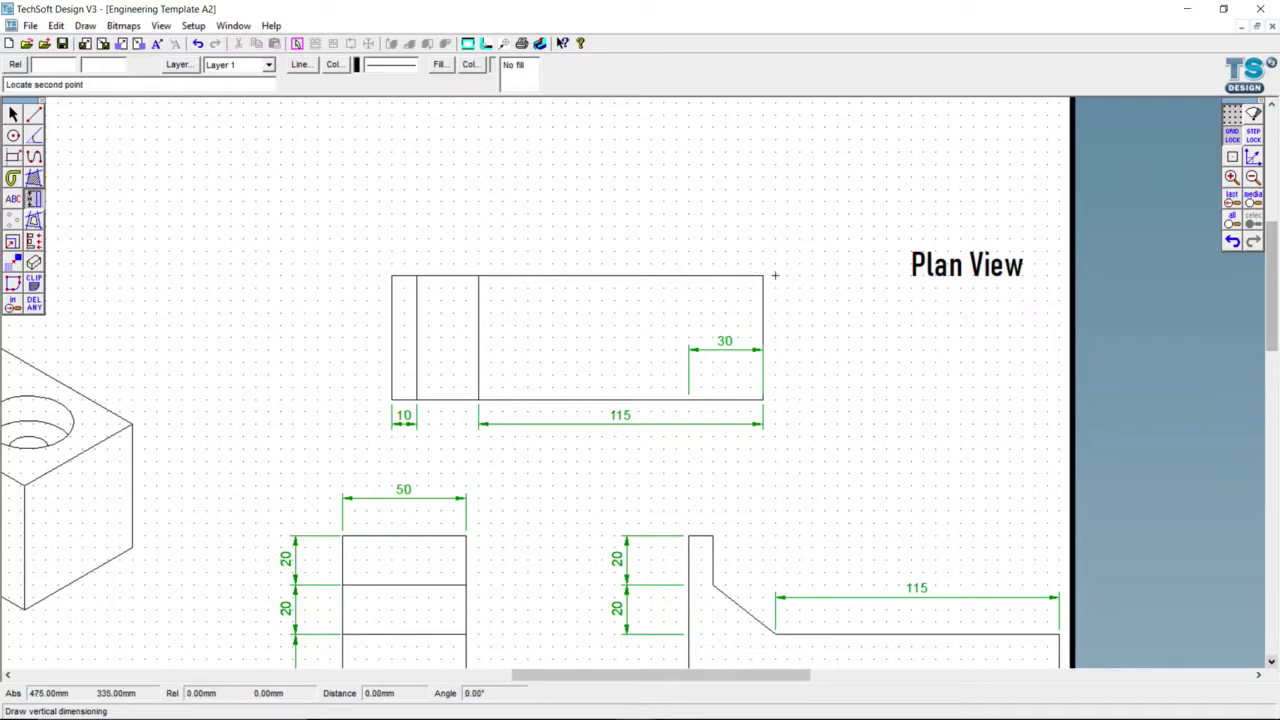
click(775, 339)
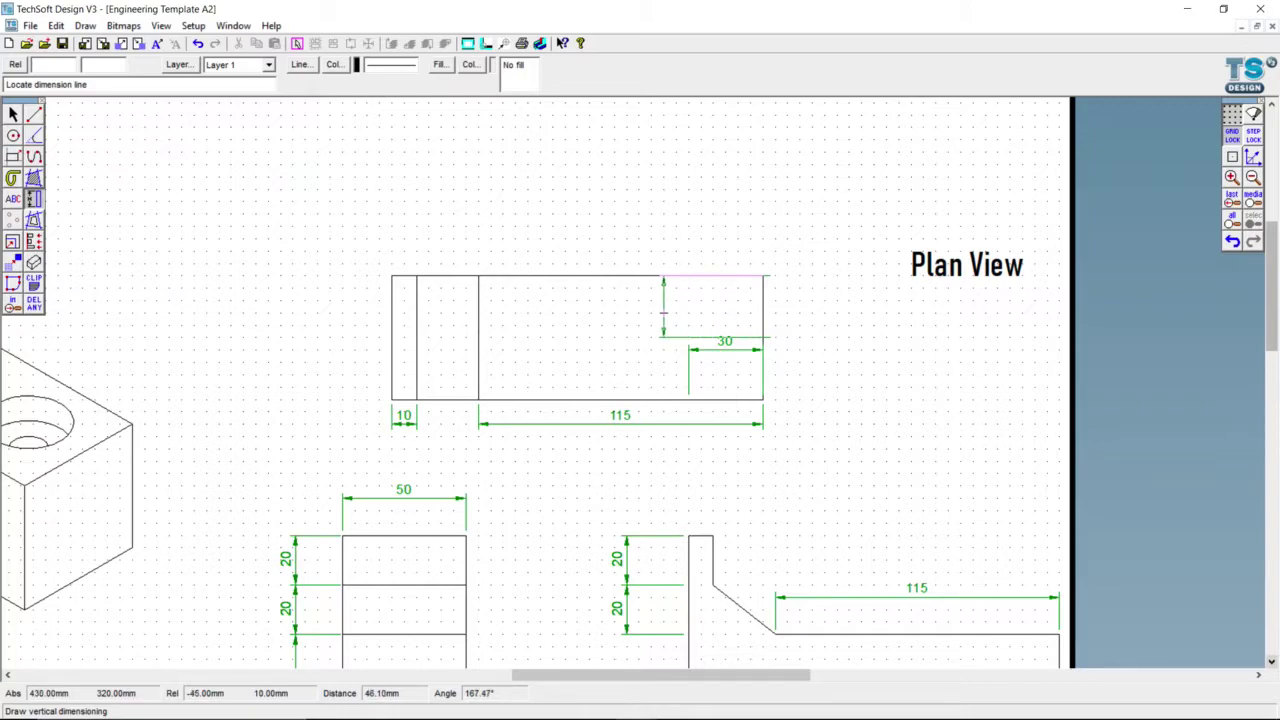
click(663, 312)
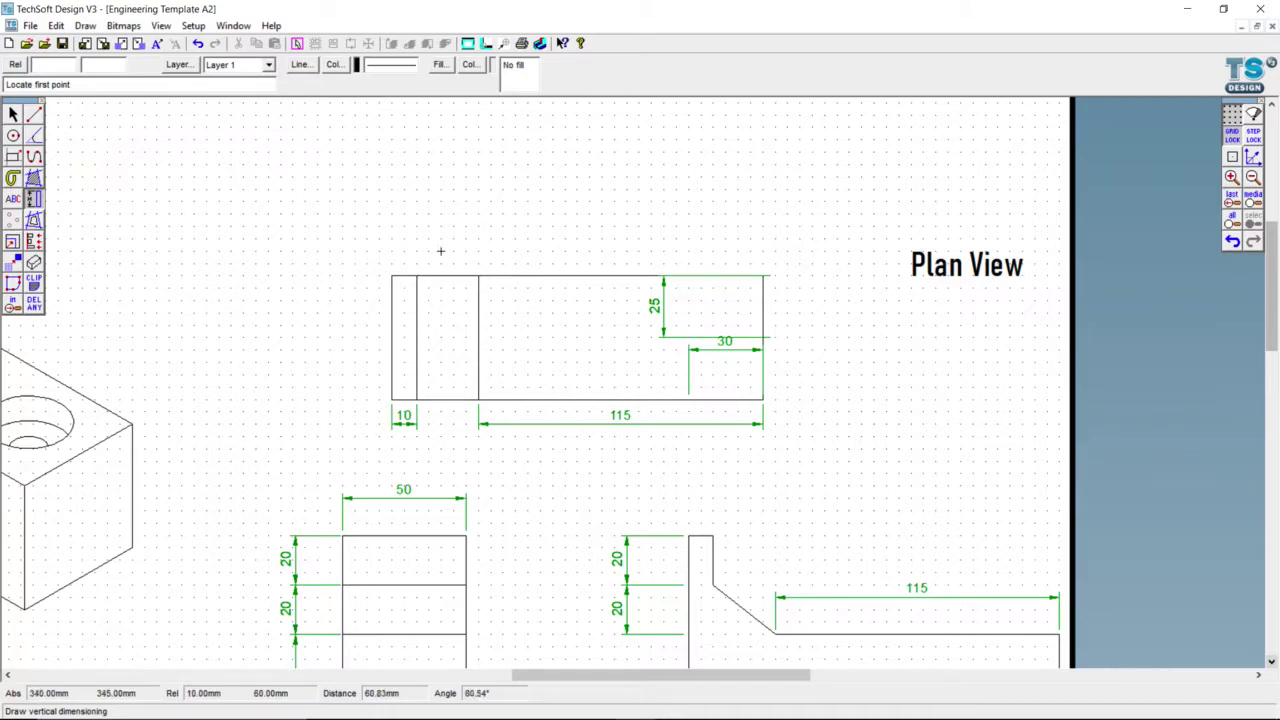
click(244, 27)
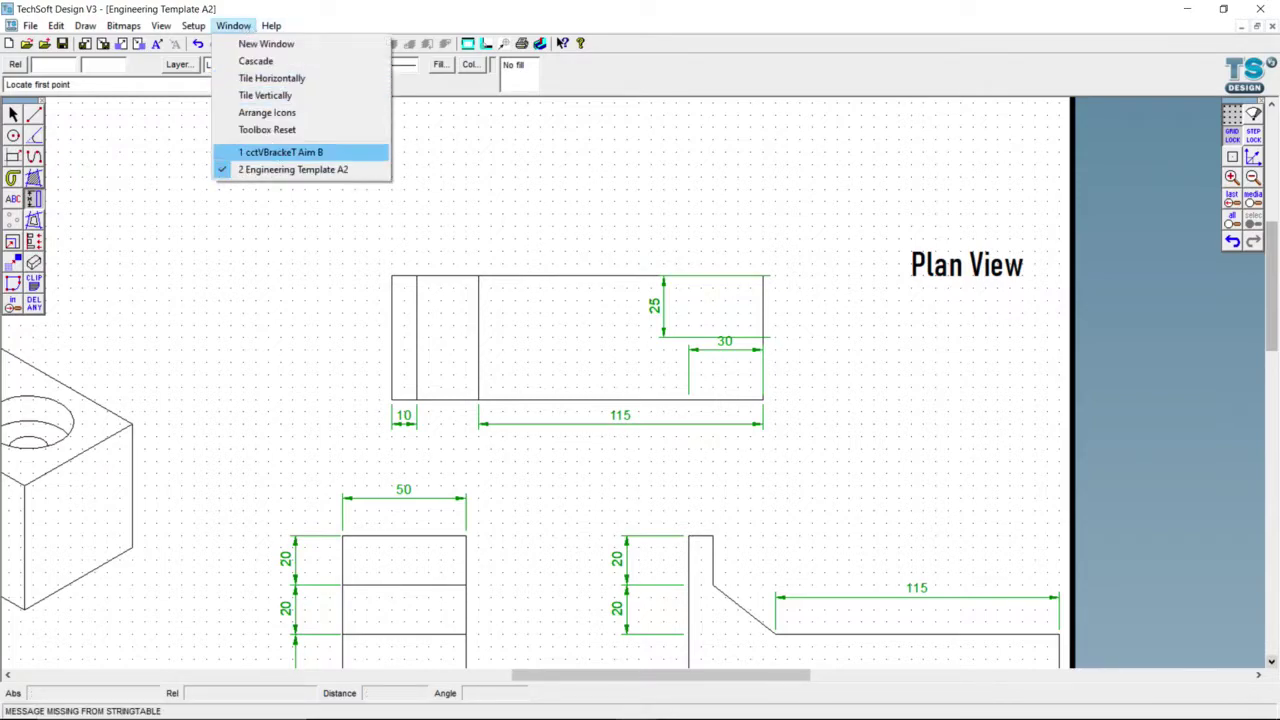
click(280, 152)
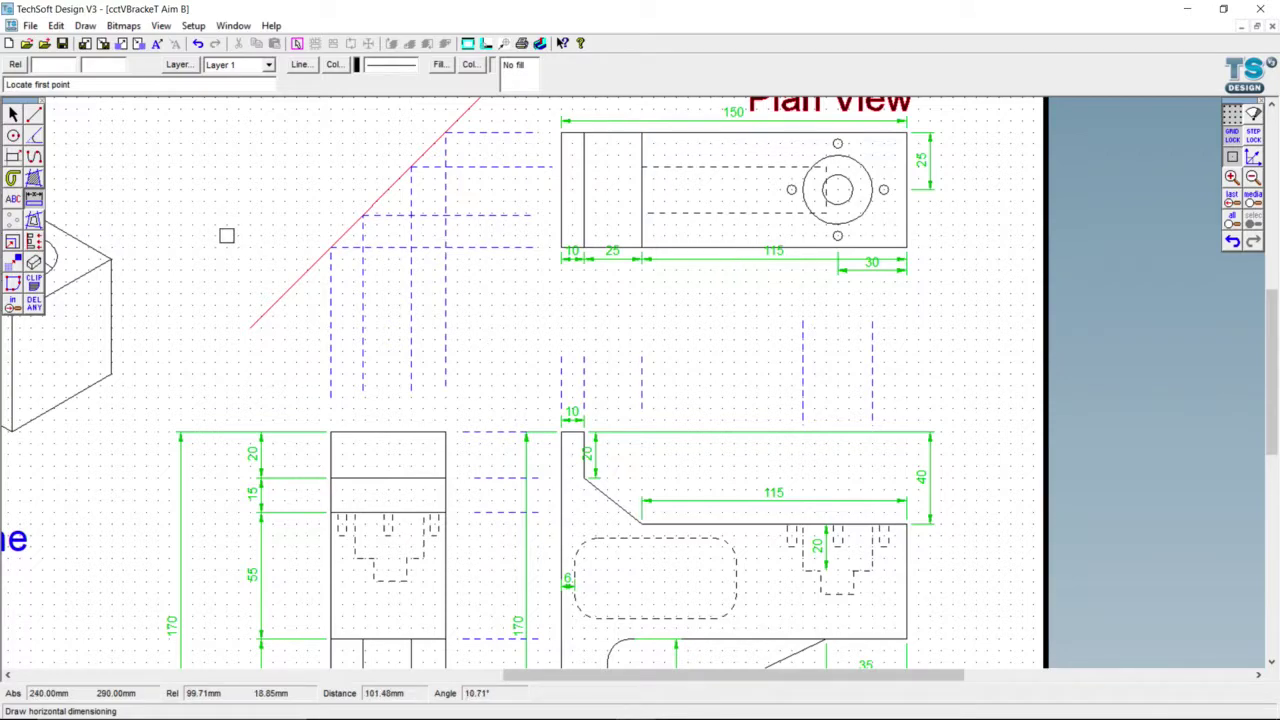
- On cctVBracket Aim B, dimension the outer boss circle R15 and the hole R6.5
click(35, 200)
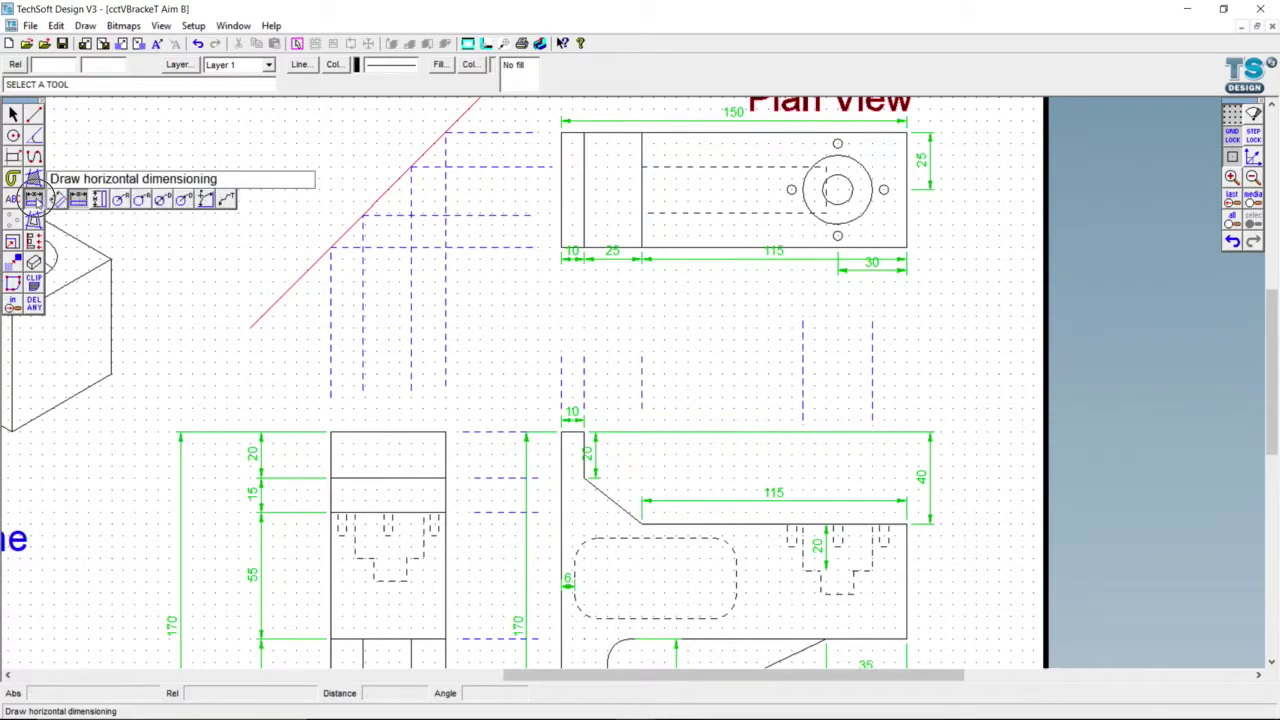
click(143, 200)
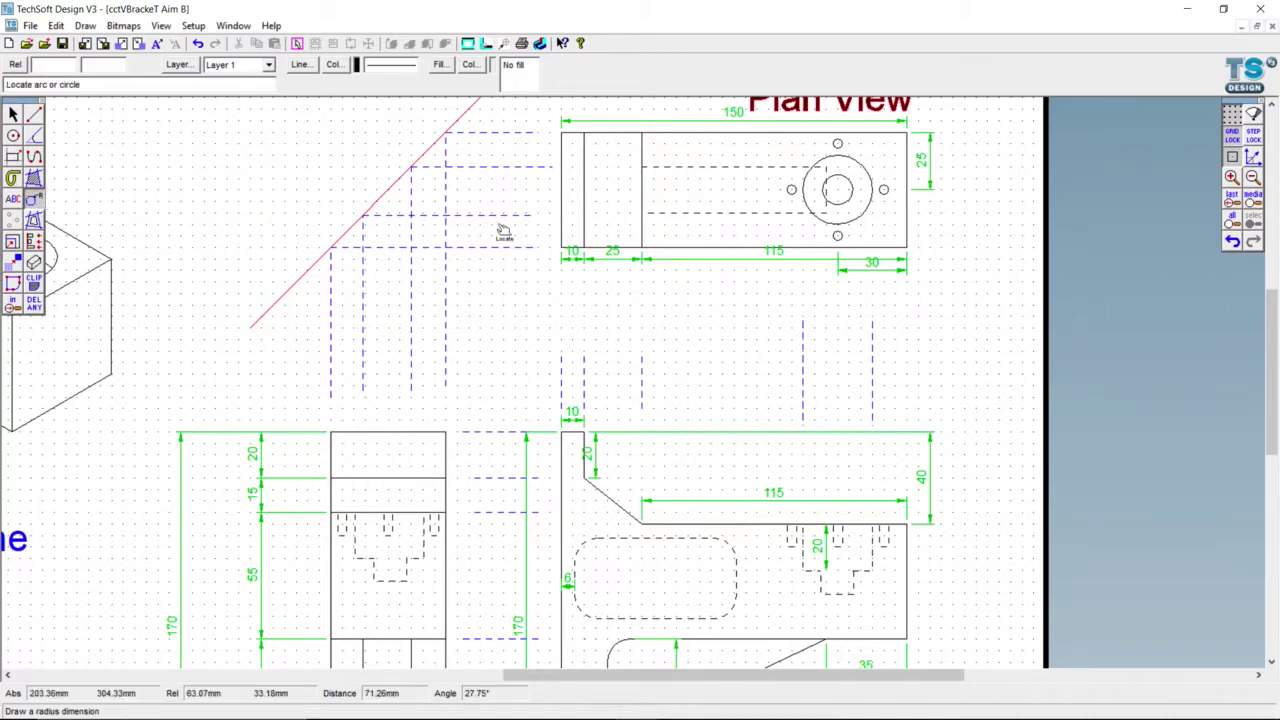
click(858, 212)
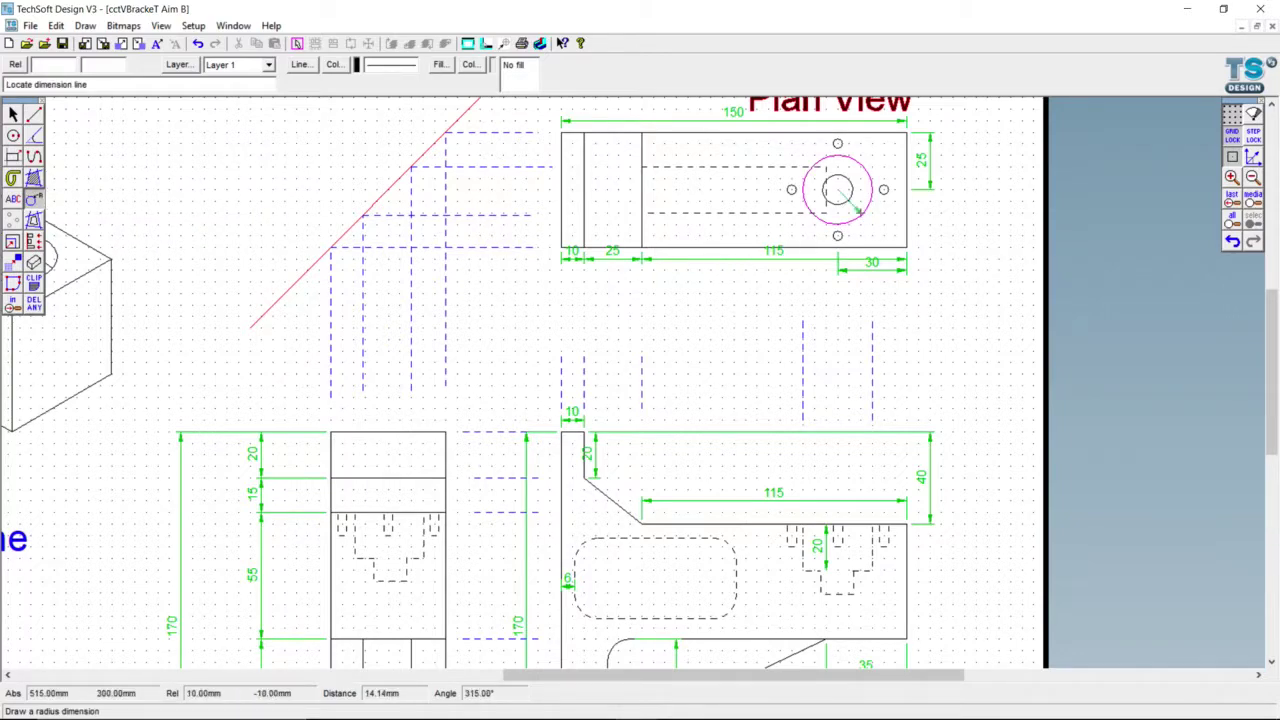
click(940, 259)
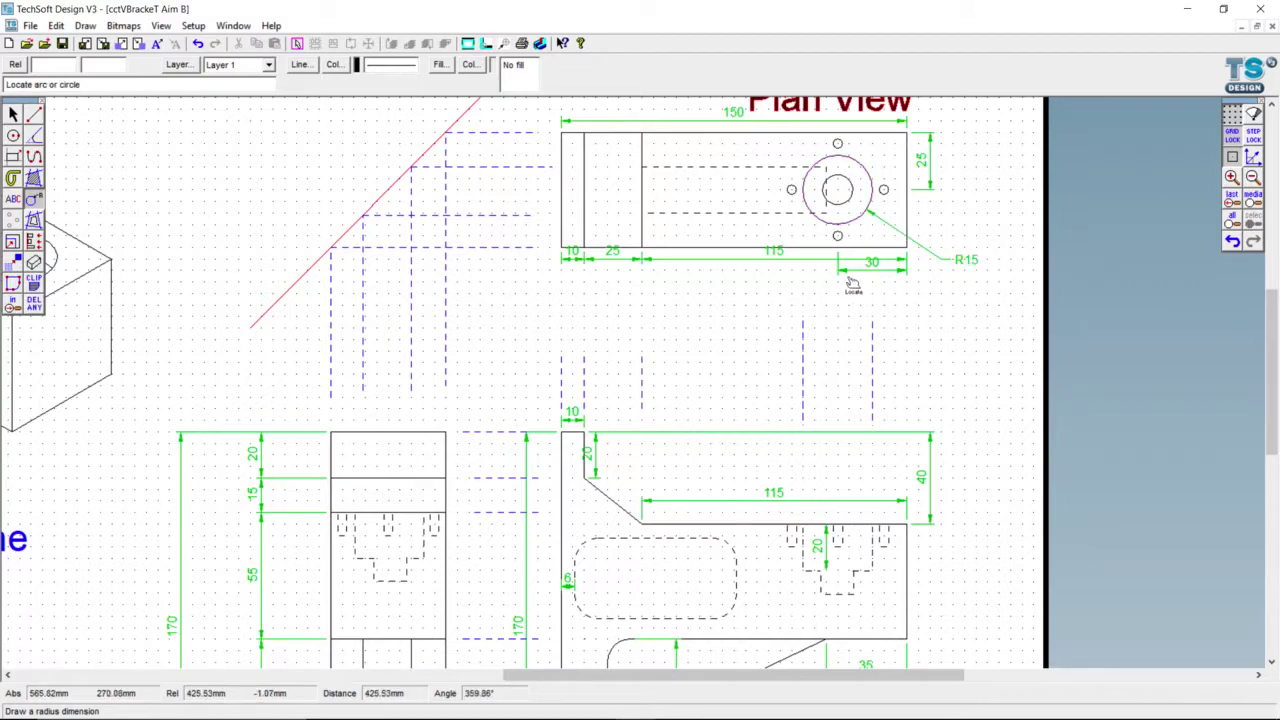
click(849, 201)
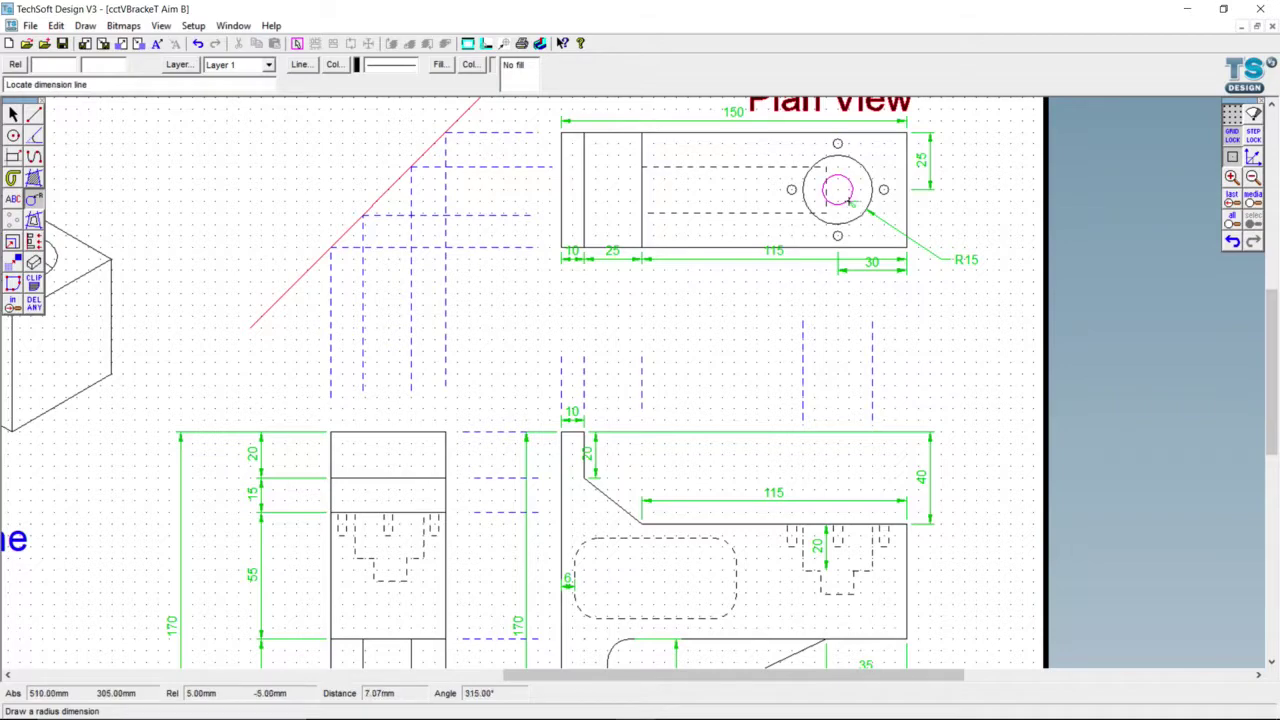
click(930, 305)
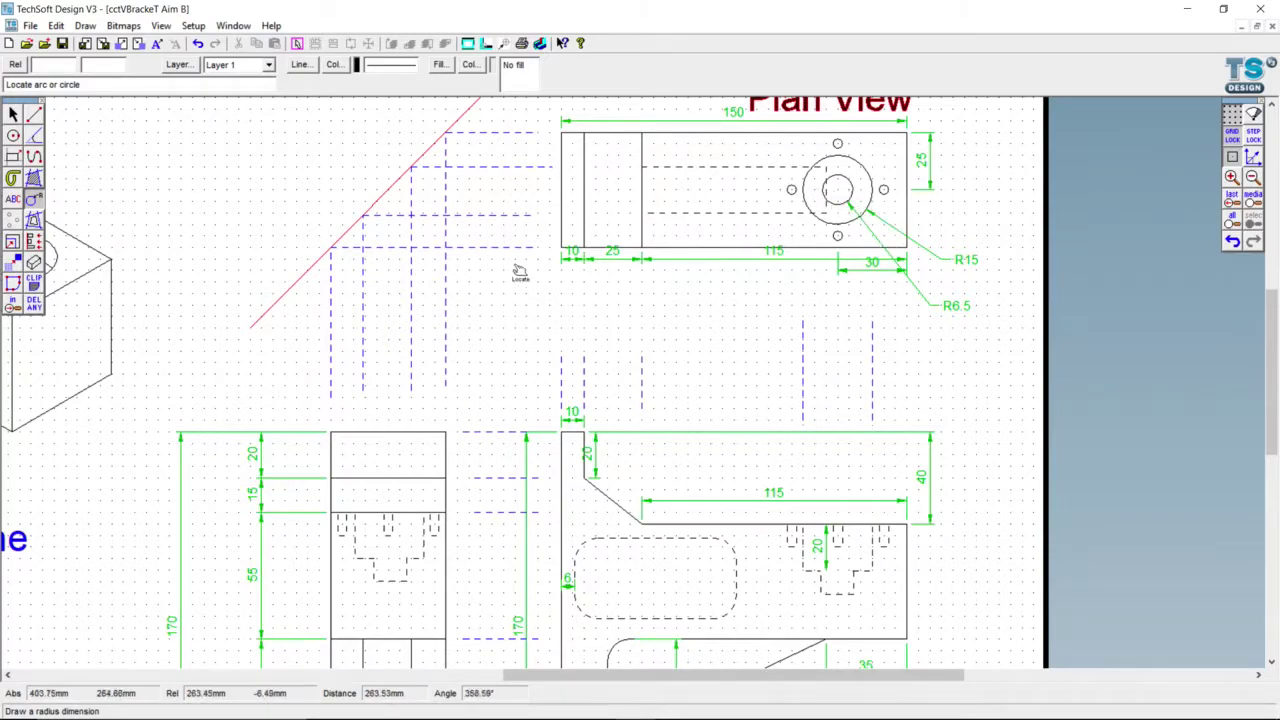
click(233, 25)
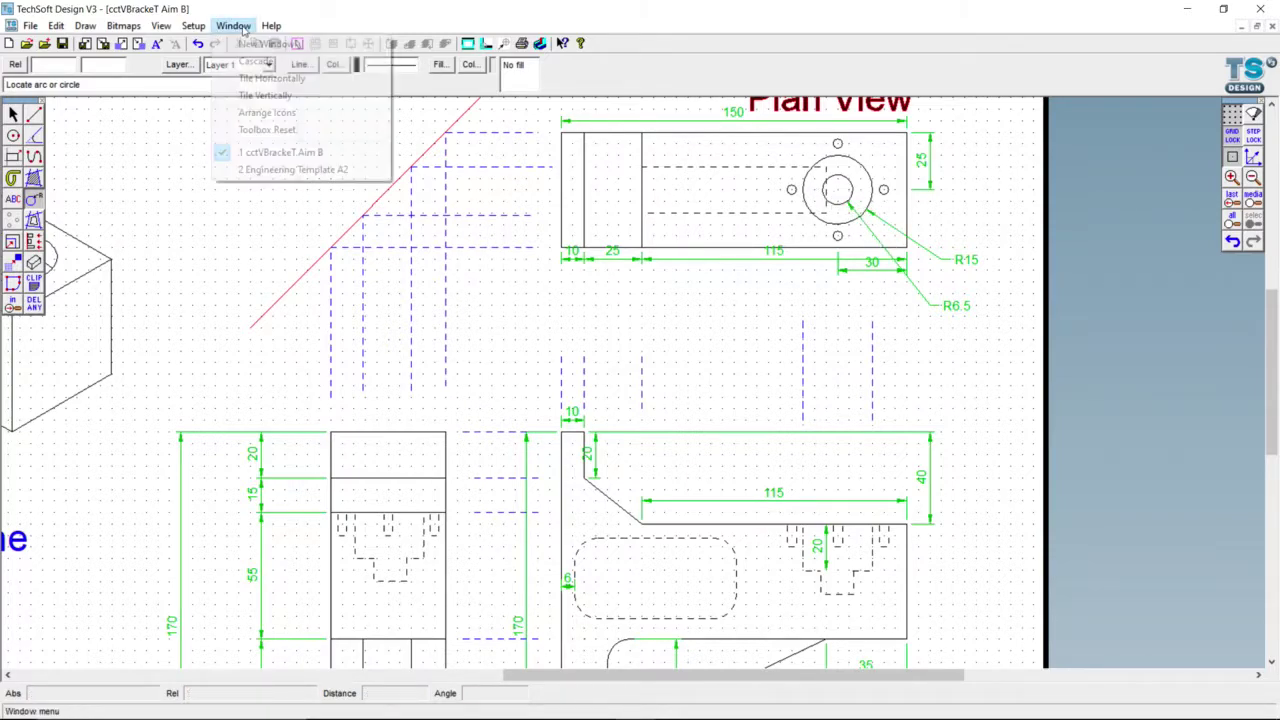
key(Down)
key(Down)
key(Down)
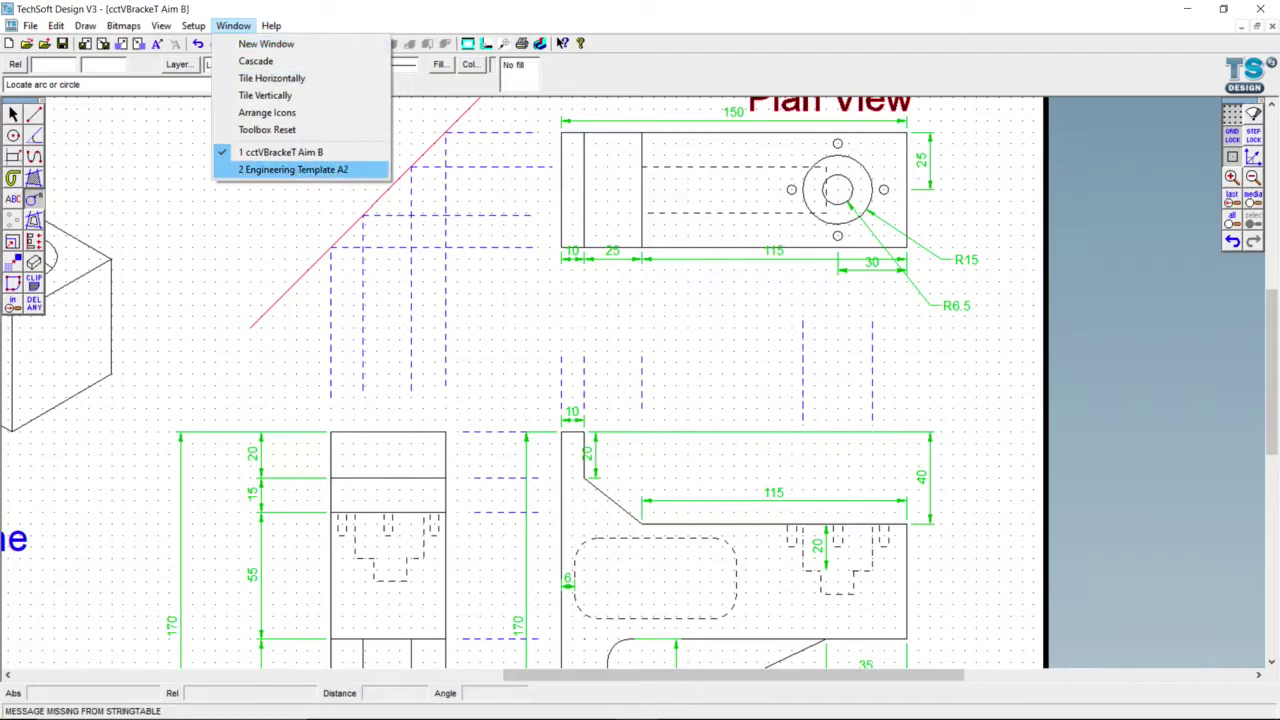
click(295, 170)
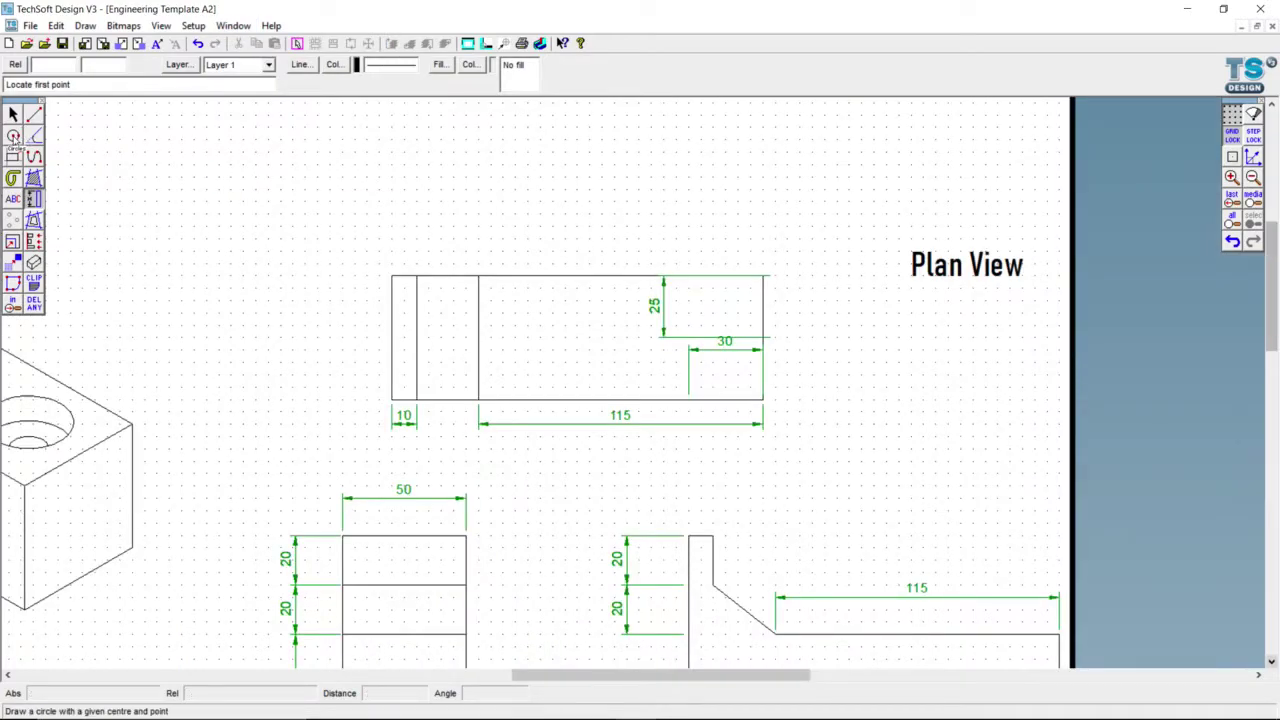
- Draw a radius 6.5 circle centred where the 30 and 25 dimensions meet
double_click(14, 137)
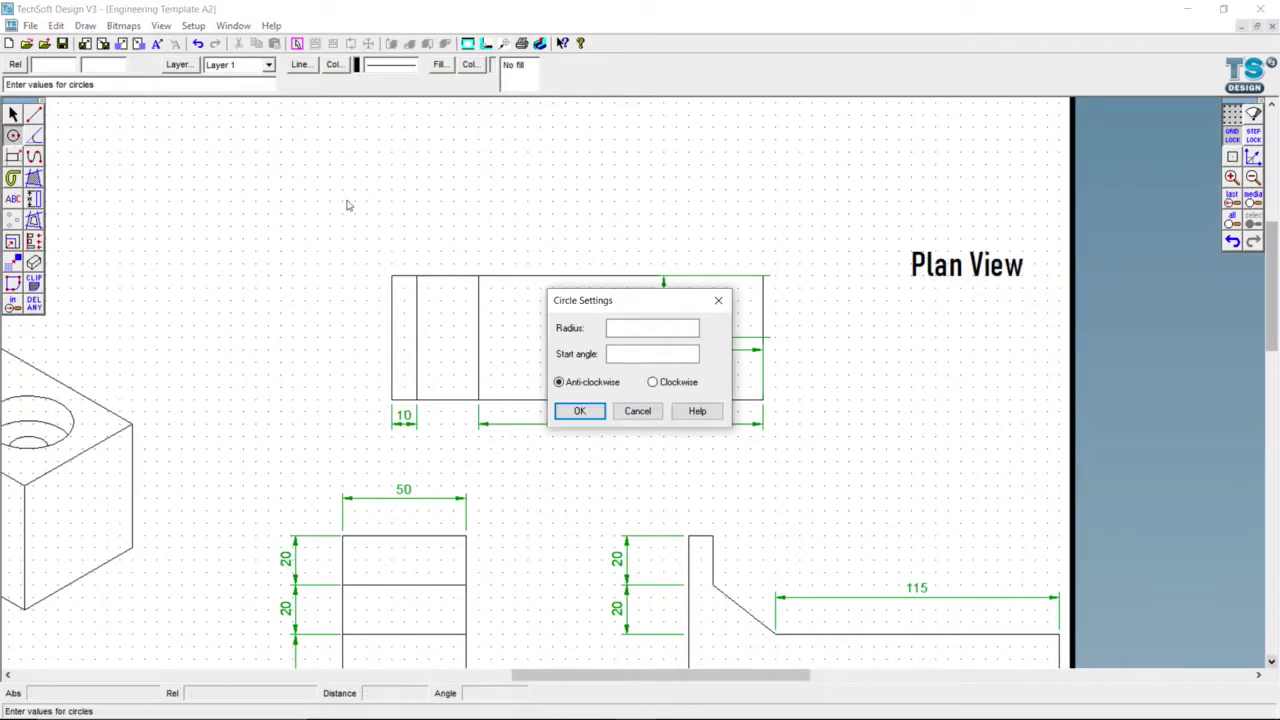
click(626, 328)
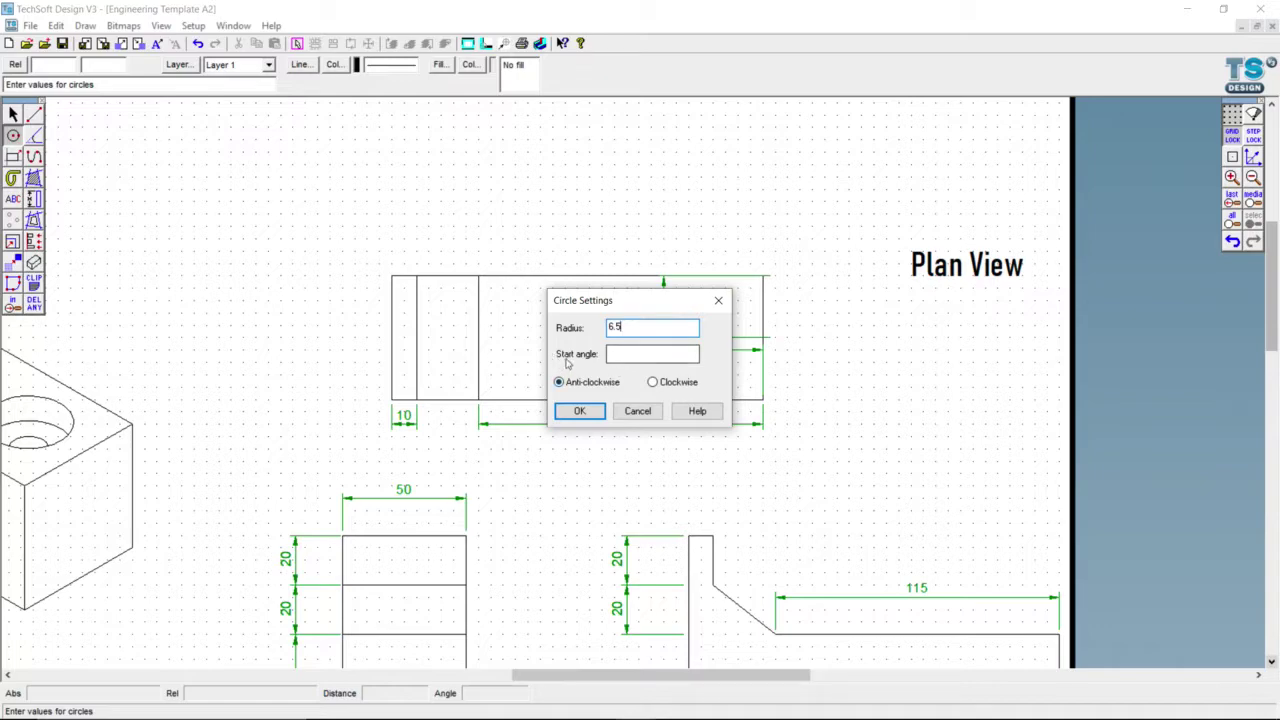
click(580, 411)
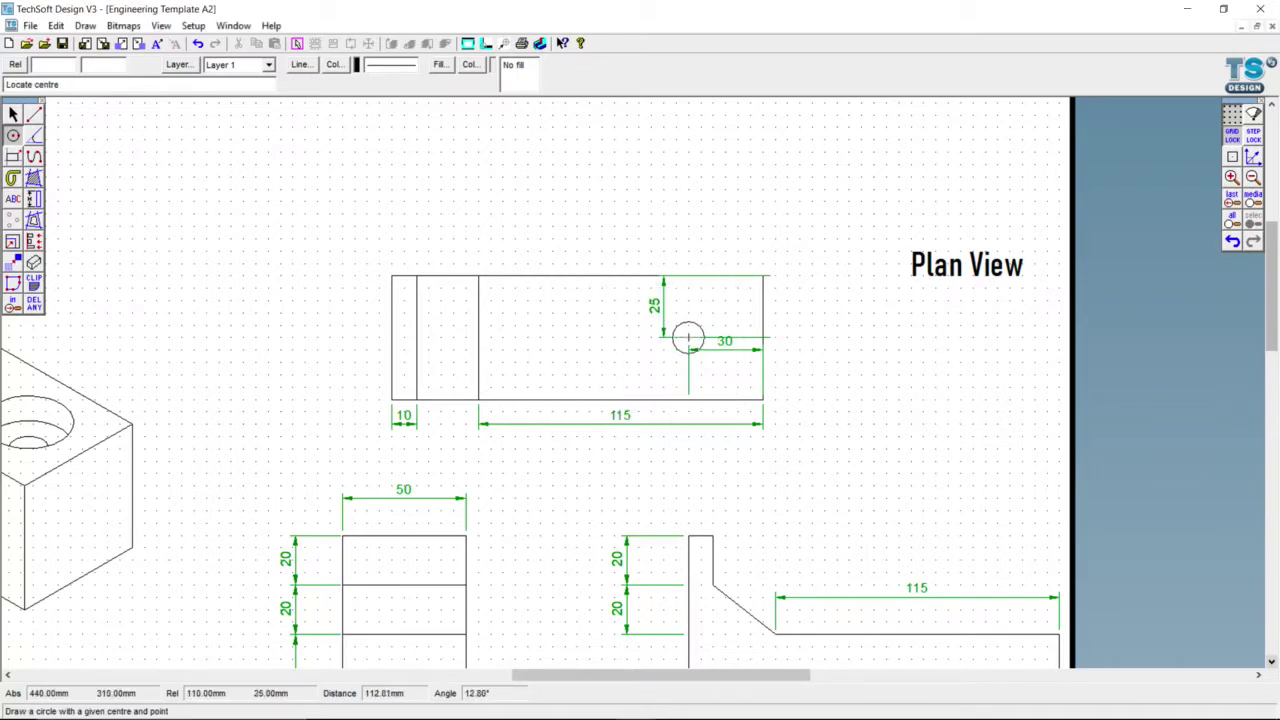
click(688, 338)
- Draw a concentric radius 15 boss circle around the hole
double_click(13, 134)
click(616, 327)
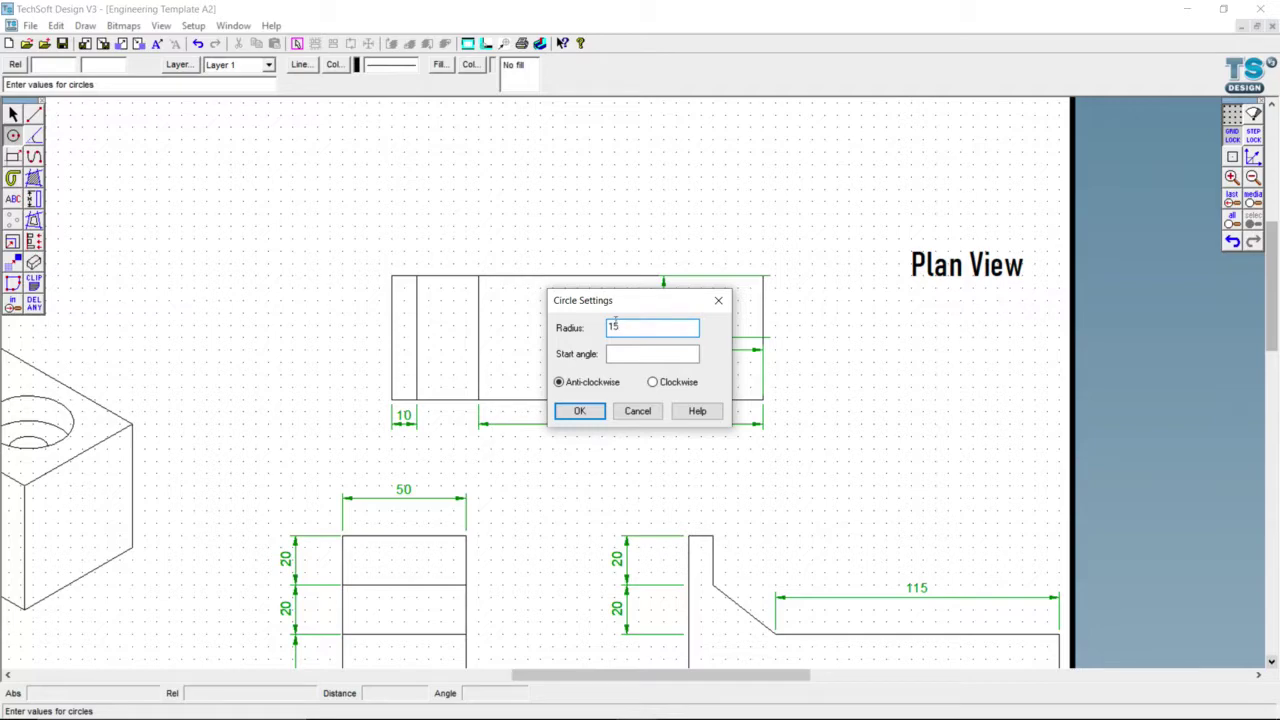
click(580, 411)
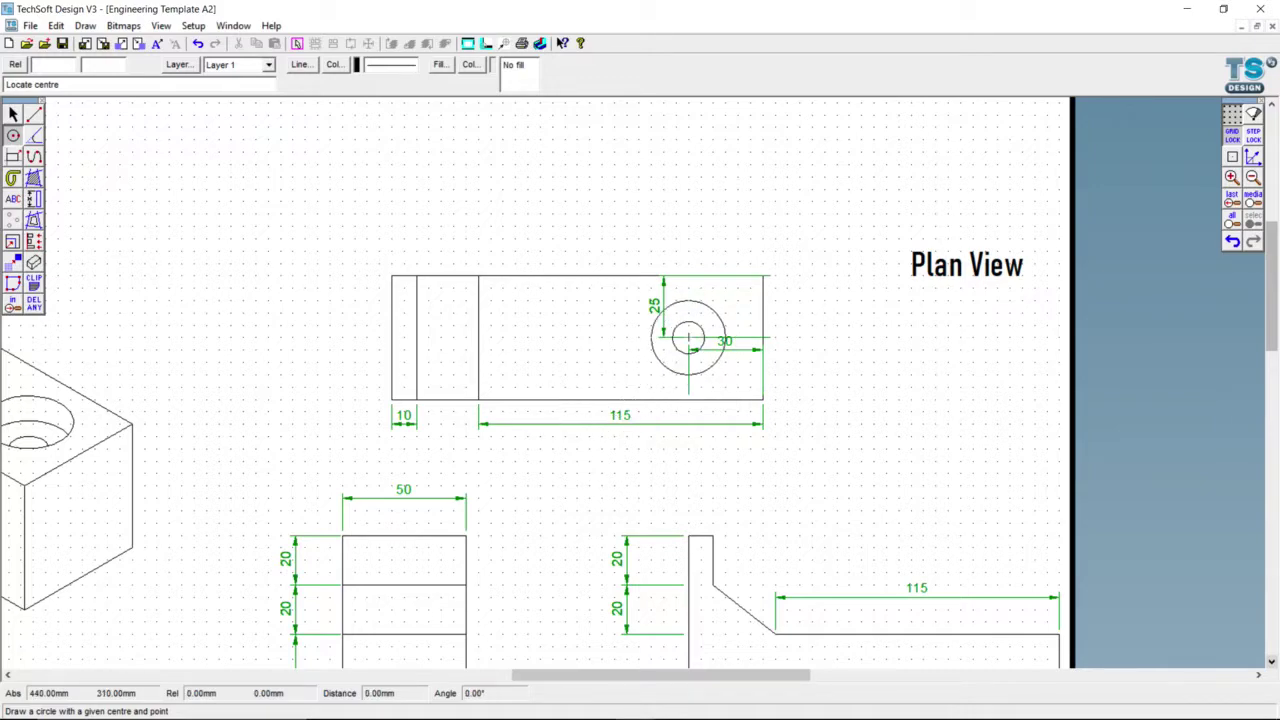
click(688, 338)
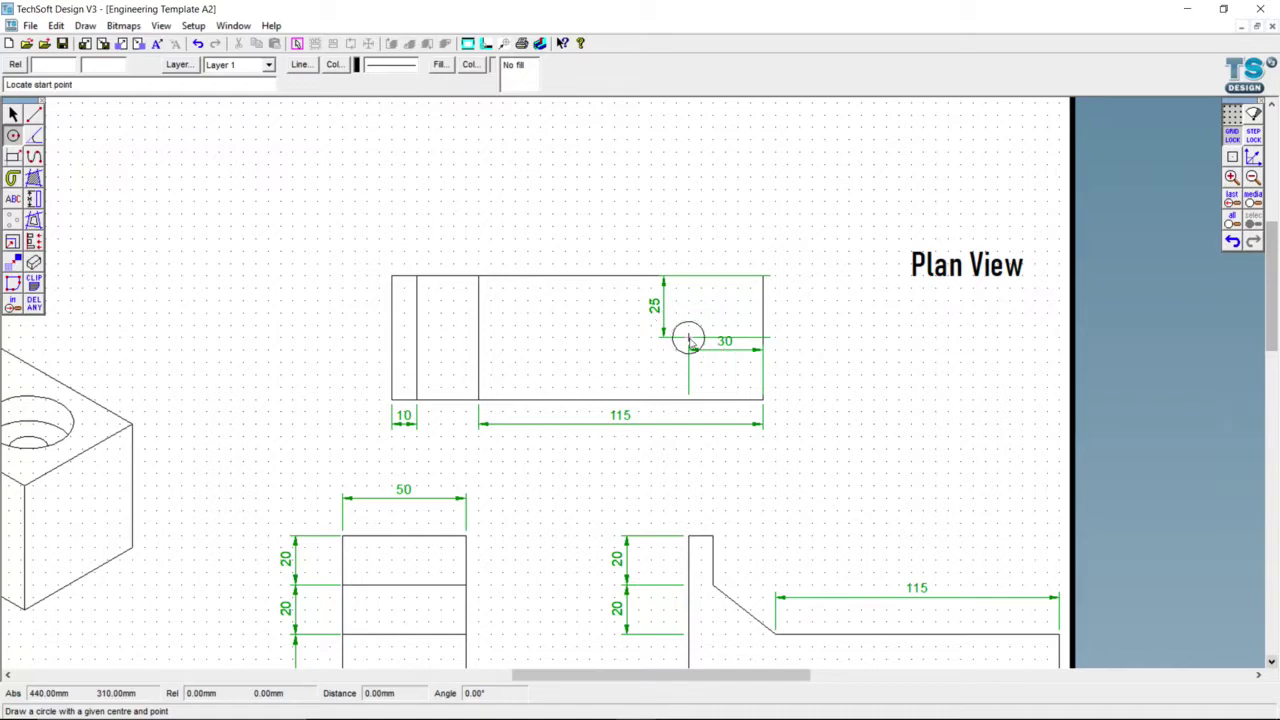
click(796, 375)
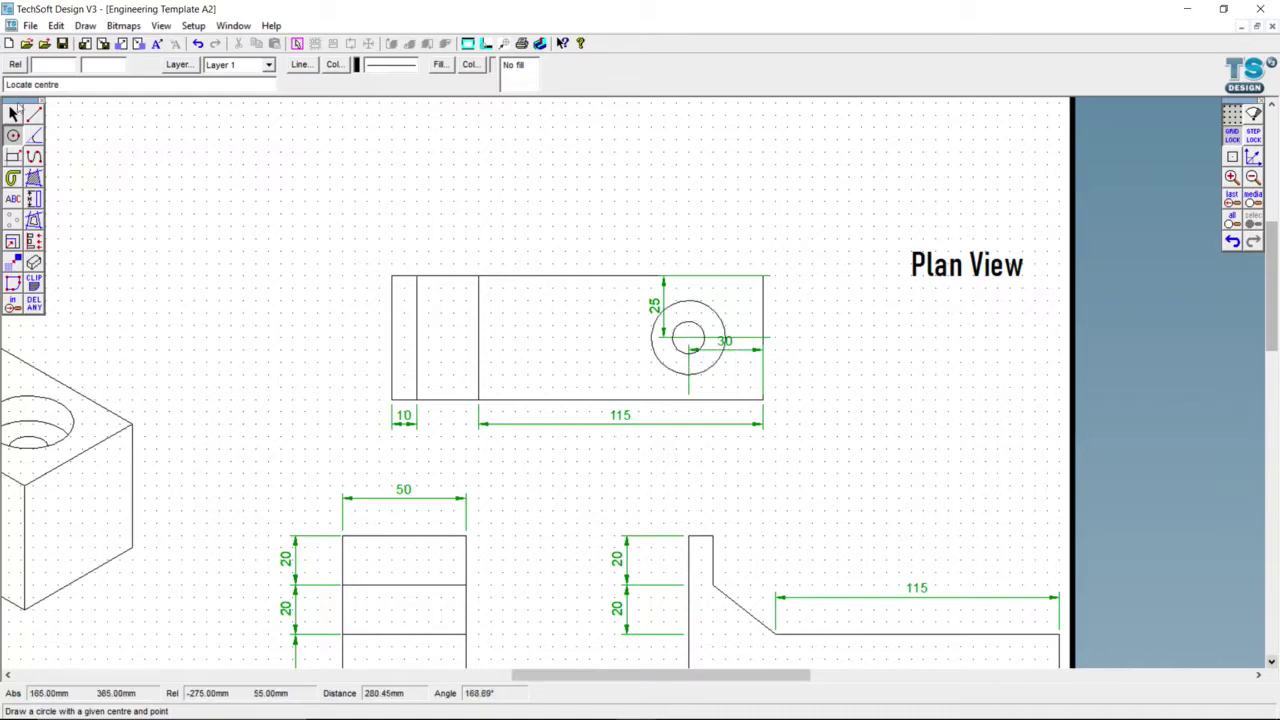
key(Escape)
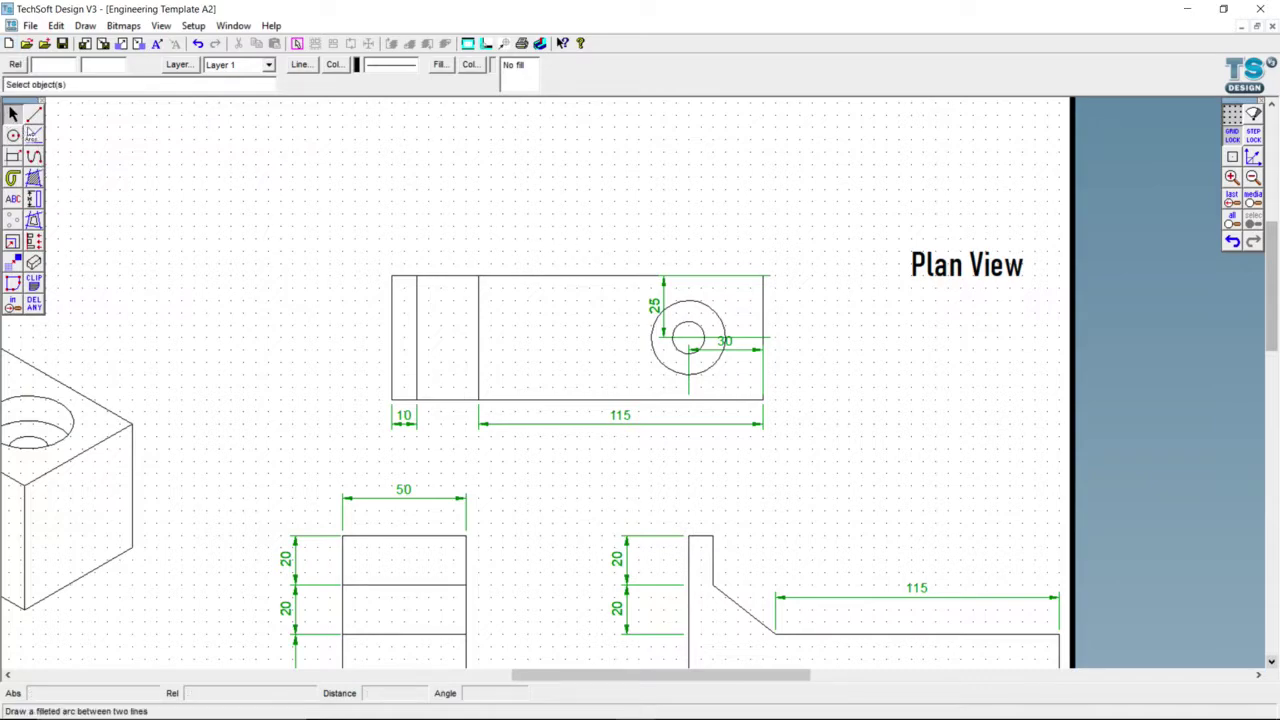
- Move the plan view's 30 dimension down below the 115 dimension
click(725, 358)
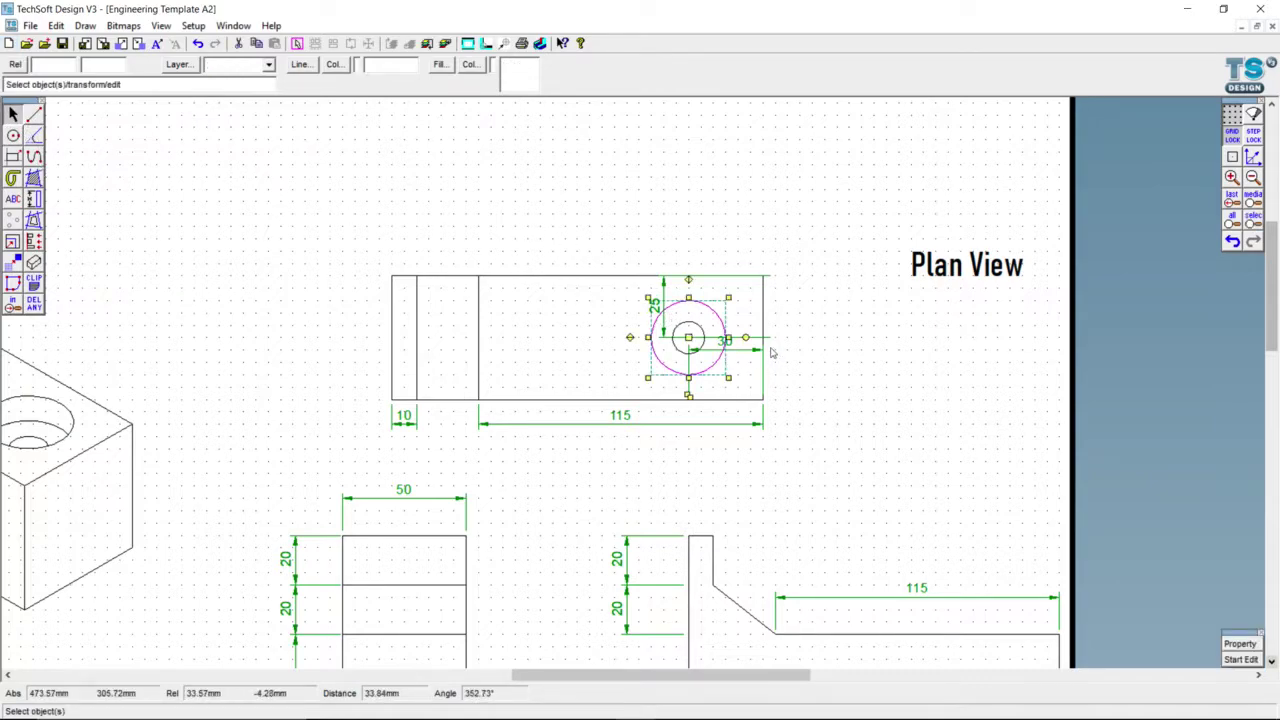
click(752, 354)
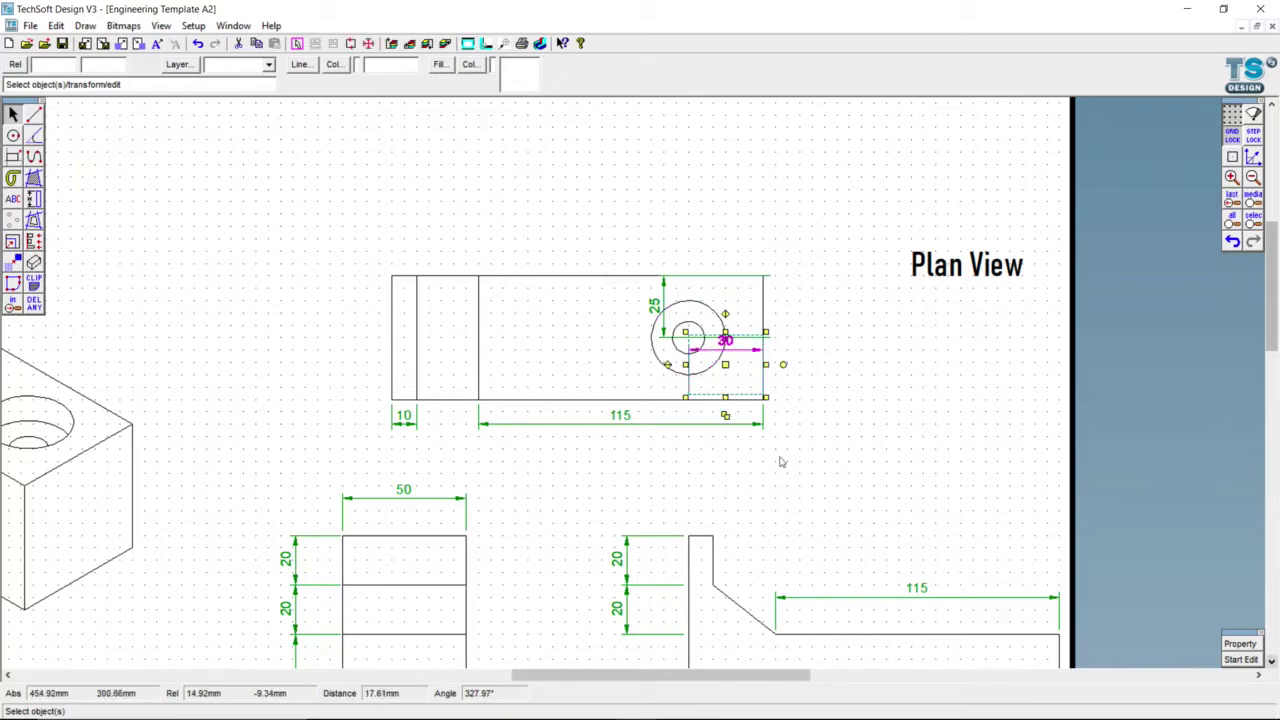
click(1238, 660)
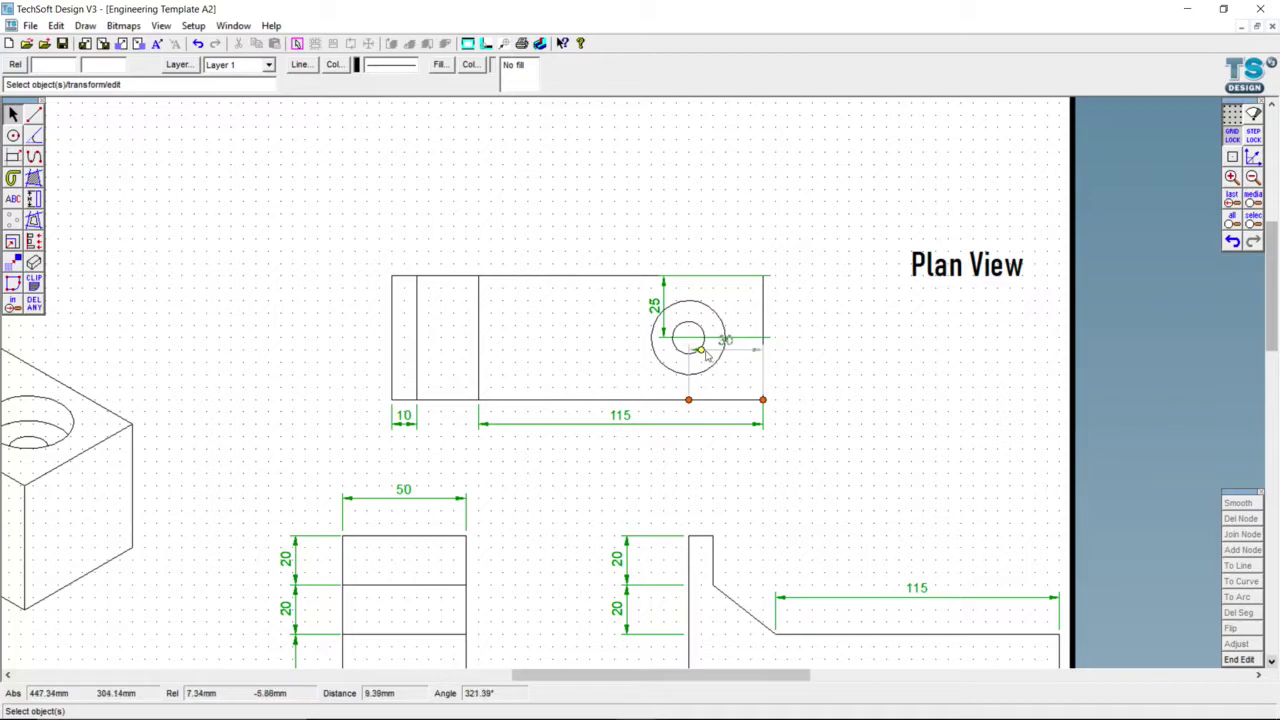
drag(701, 348, 712, 436)
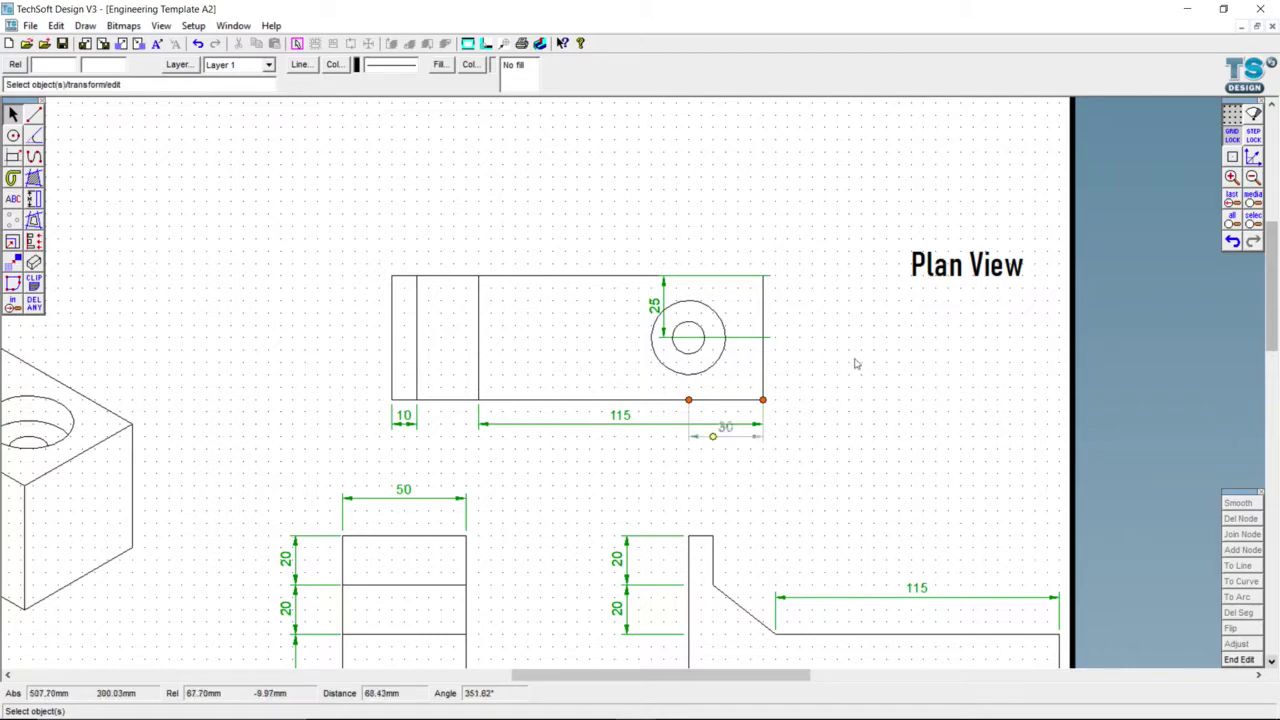
click(712, 436)
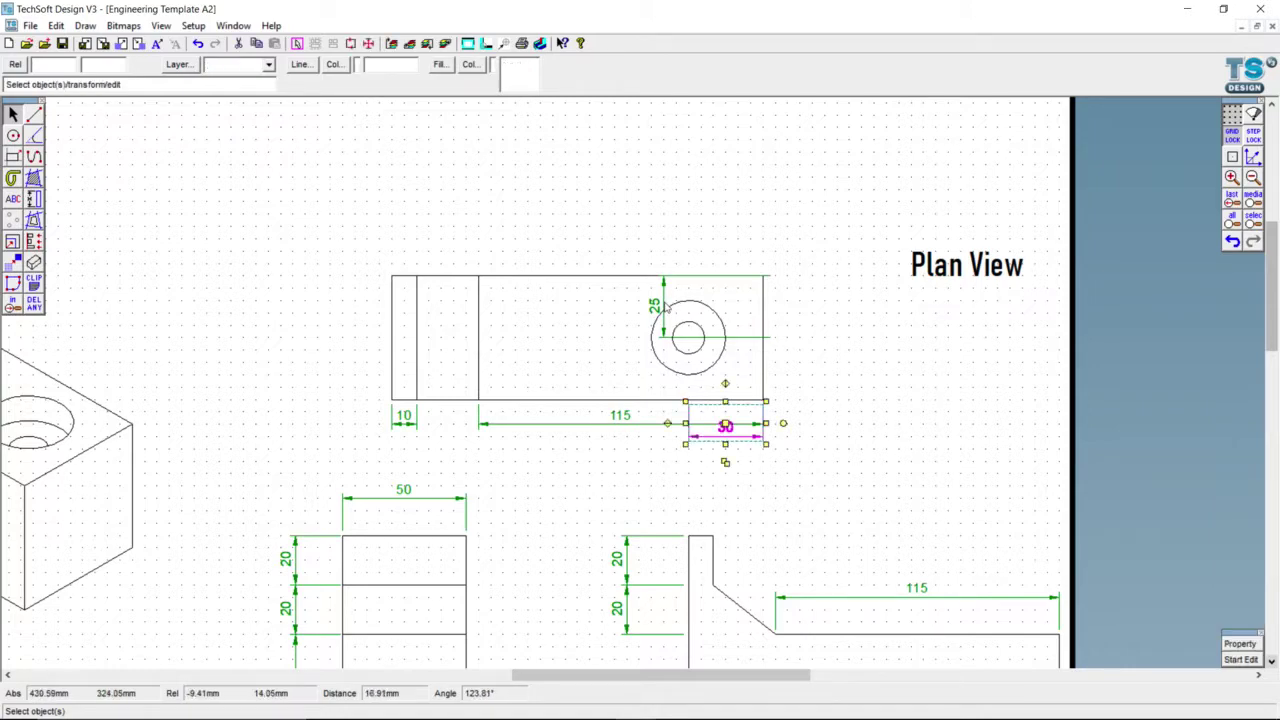
- Move the 25 dimension outside the plan view's right edge
click(663, 307)
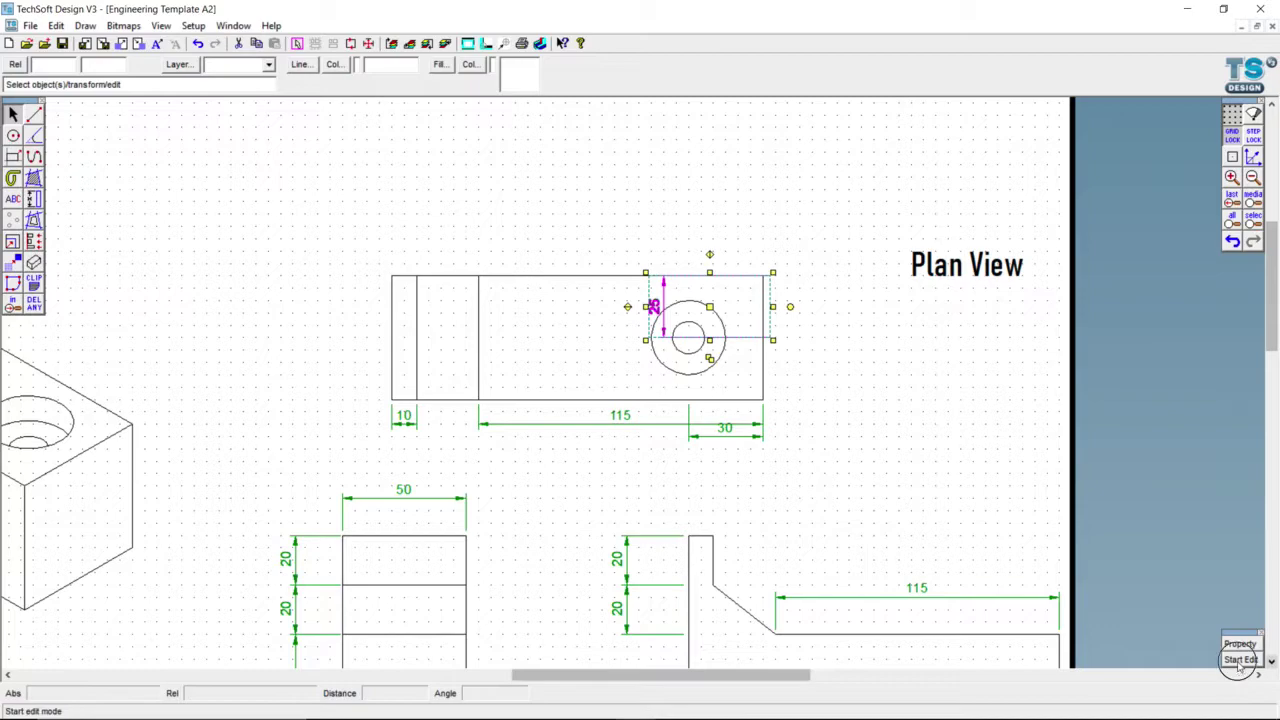
click(663, 307)
drag(666, 309, 799, 326)
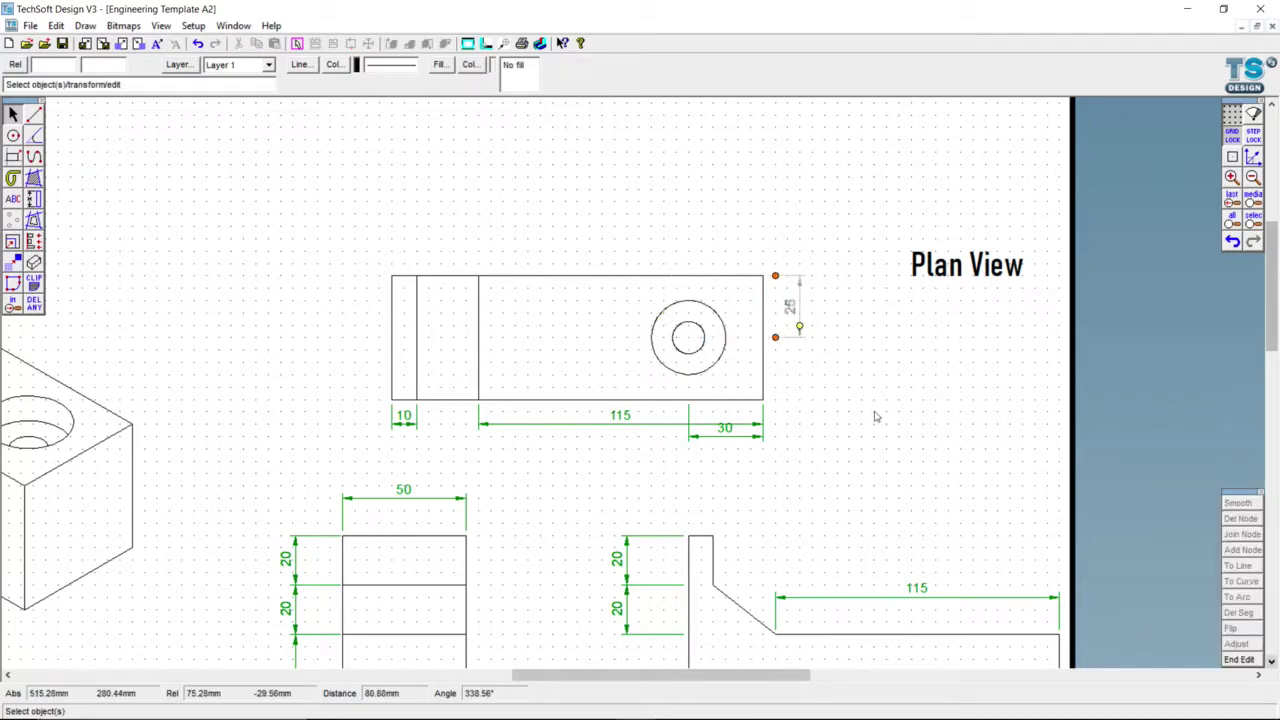
key(Escape)
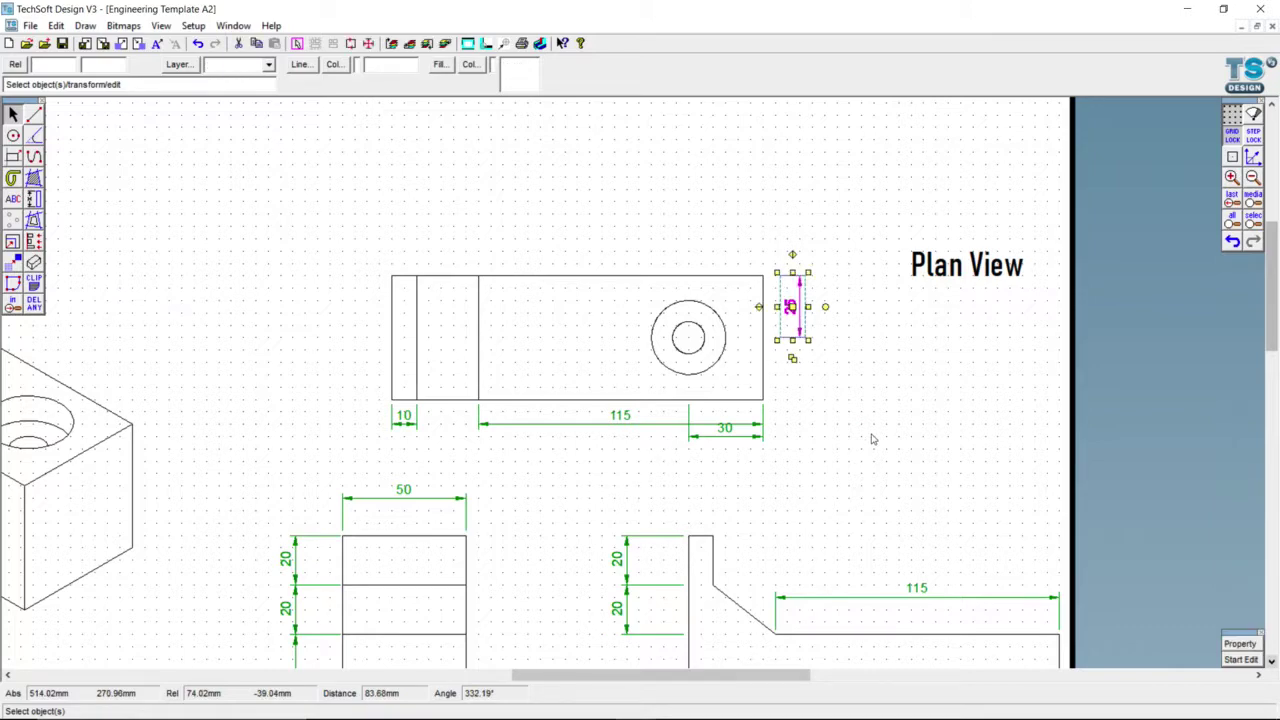
click(886, 441)
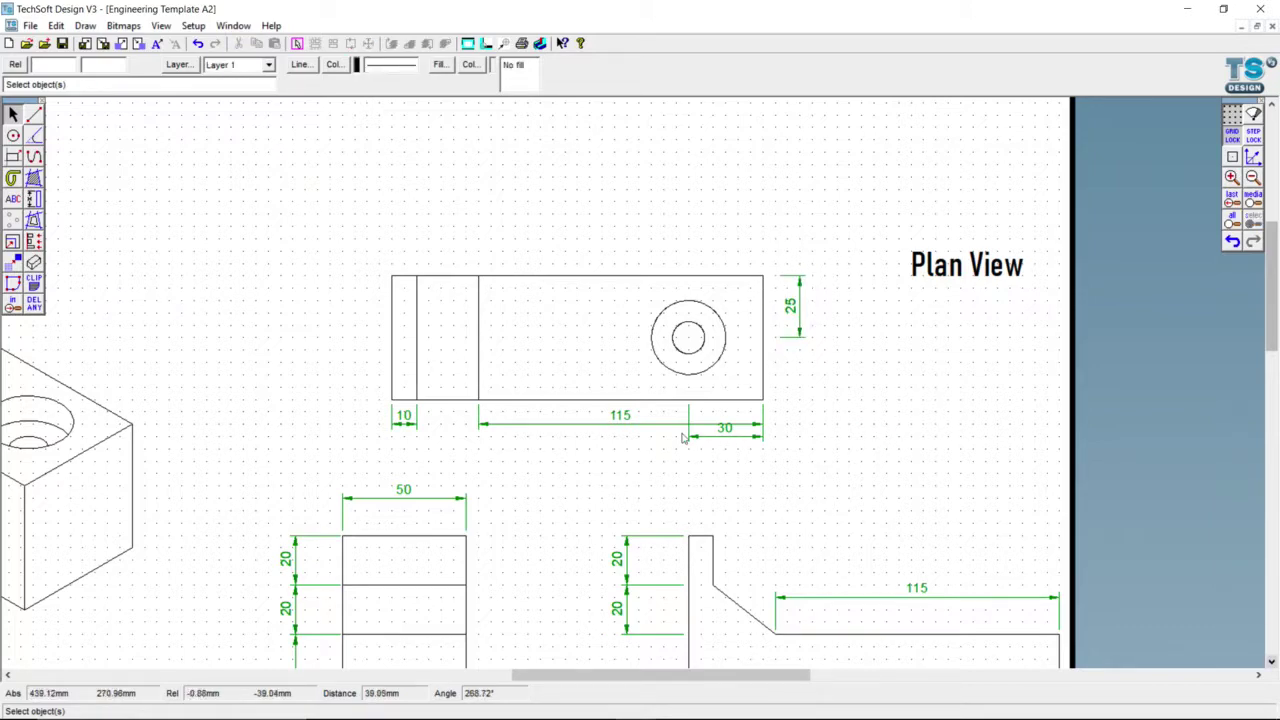
scroll(686, 437, down, 1)
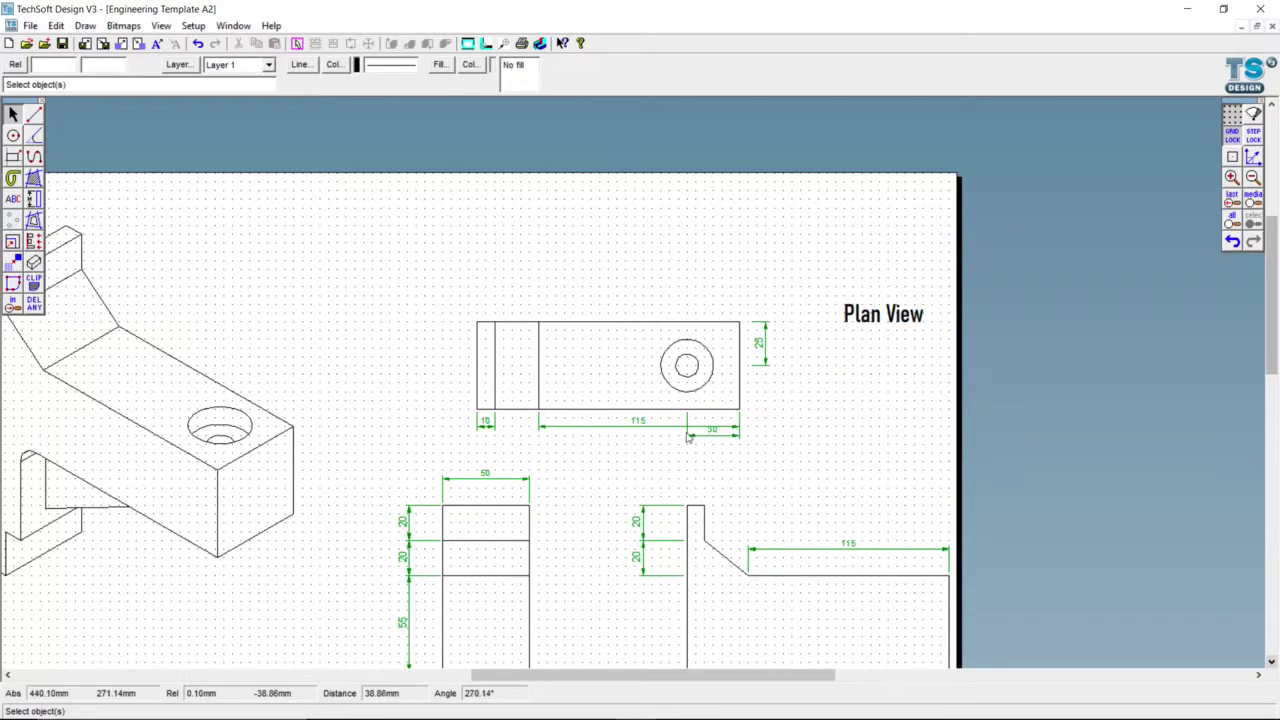
scroll(688, 438, down, 1)
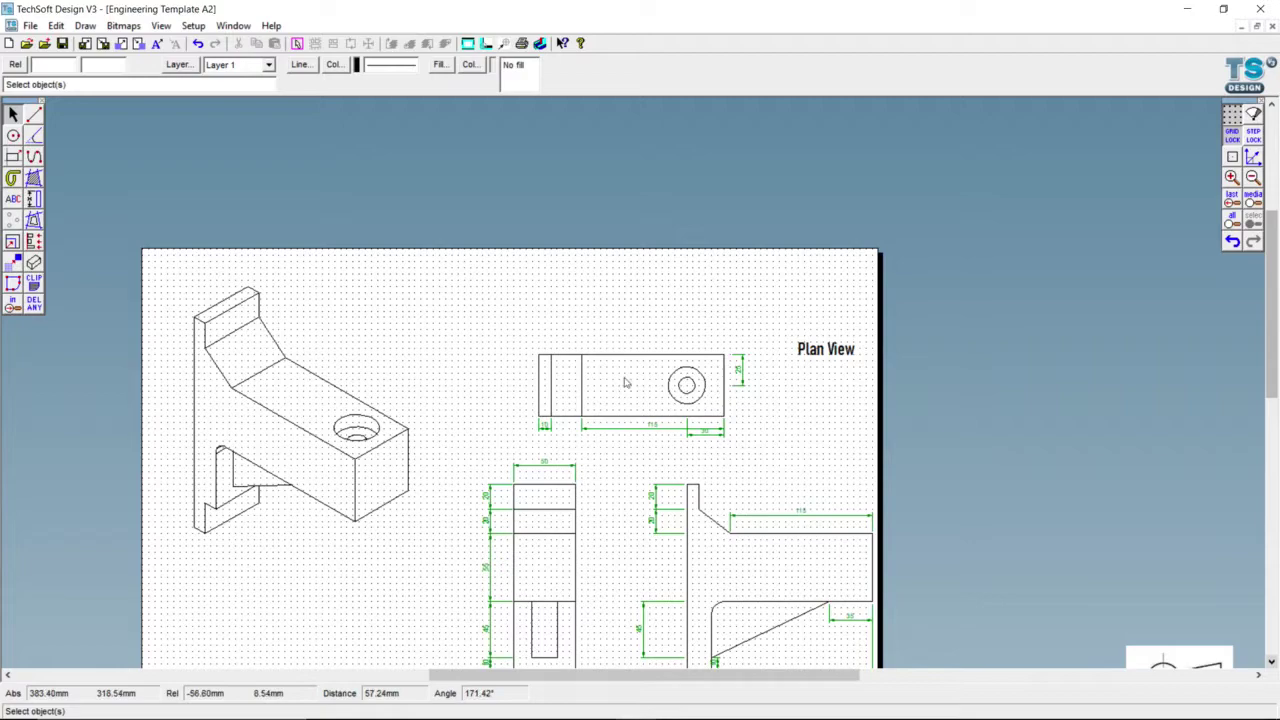
- Group the plan view's outline, circles and dimensions into a single object
drag(517, 337, 735, 428)
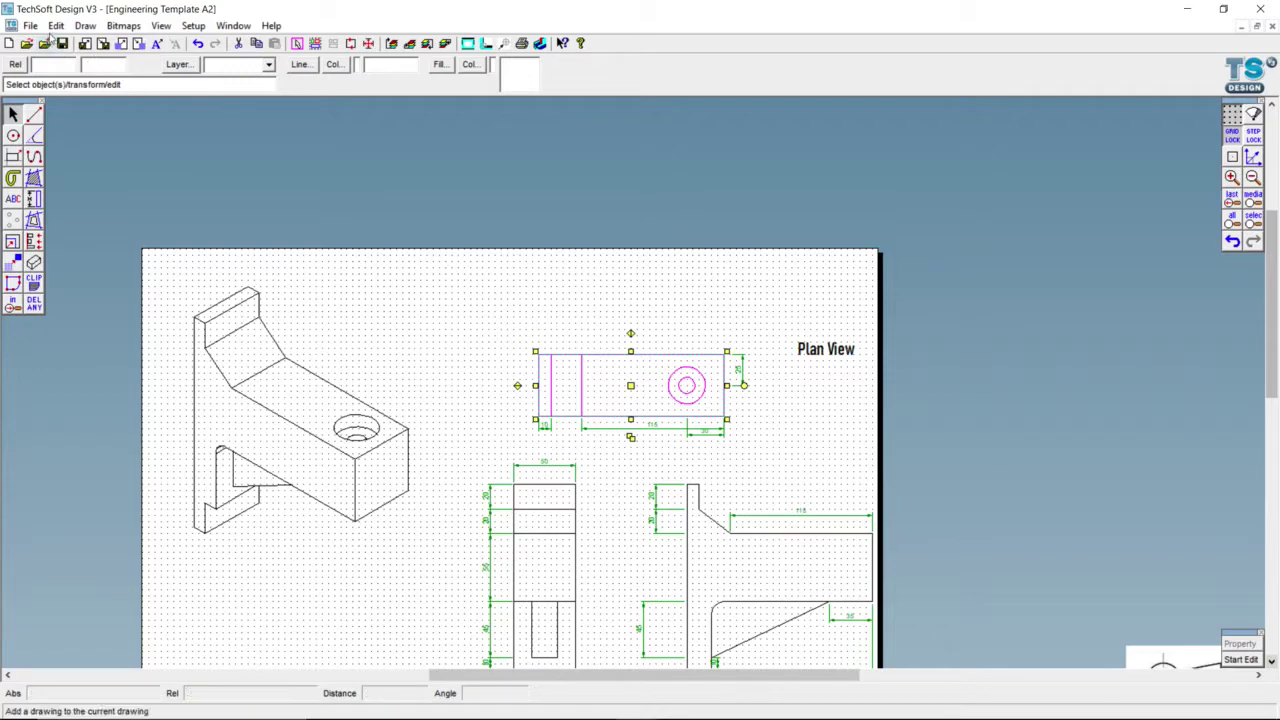
key(Down)
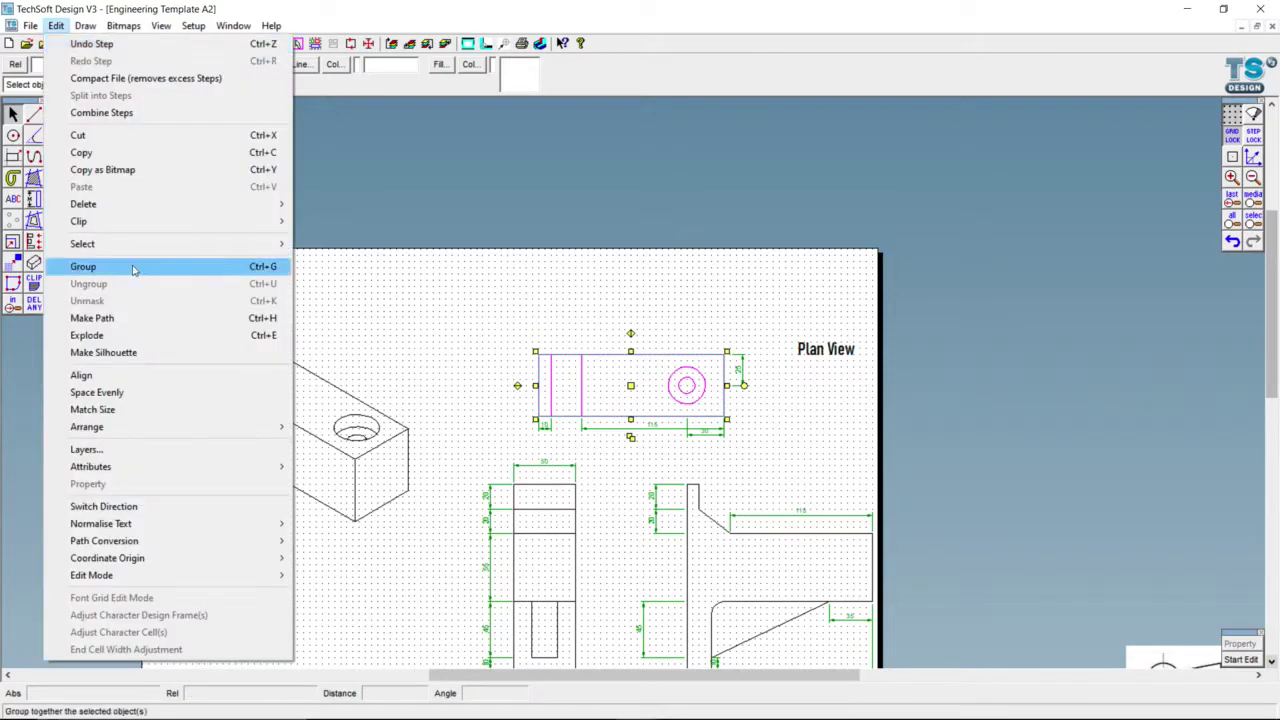
click(140, 267)
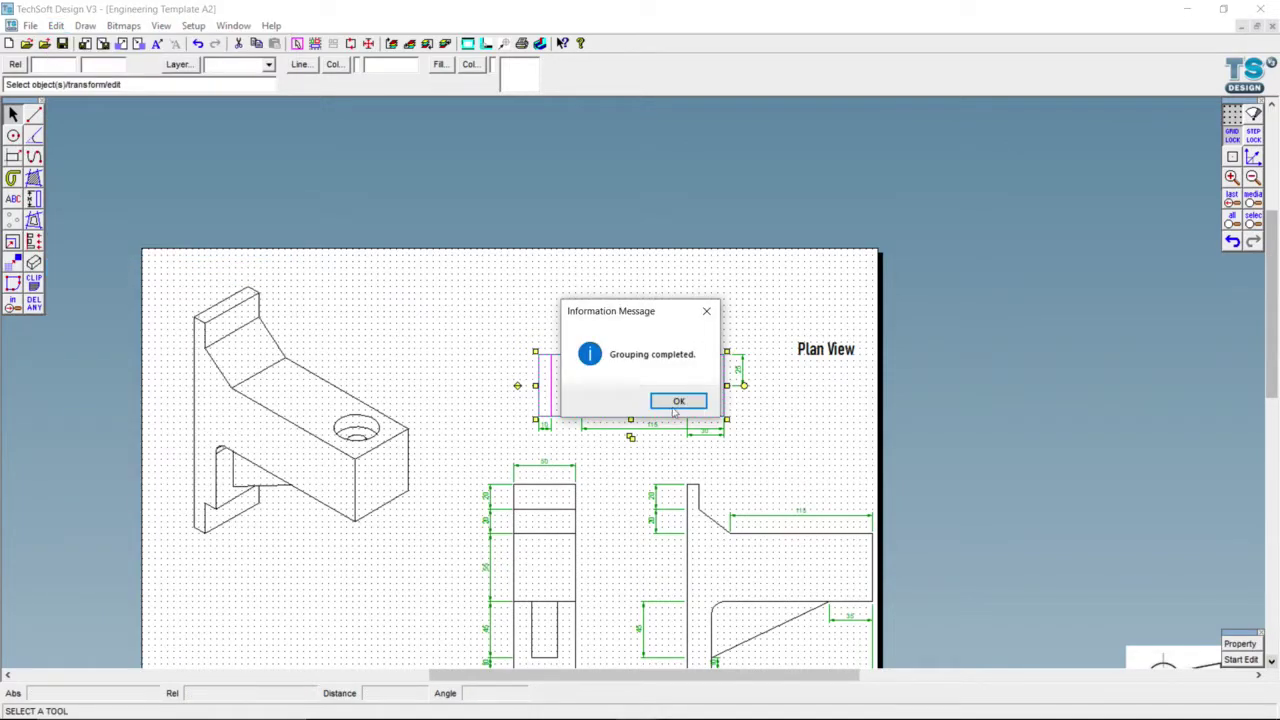
key(Return)
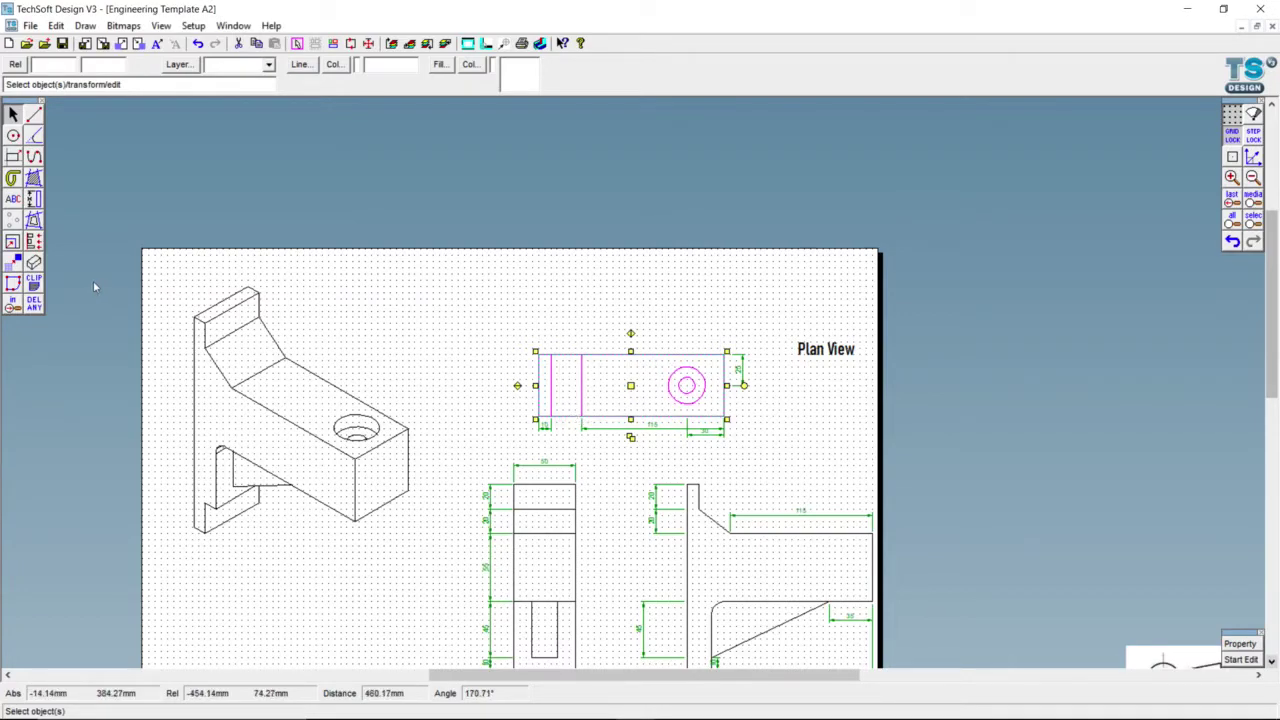
click(34, 242)
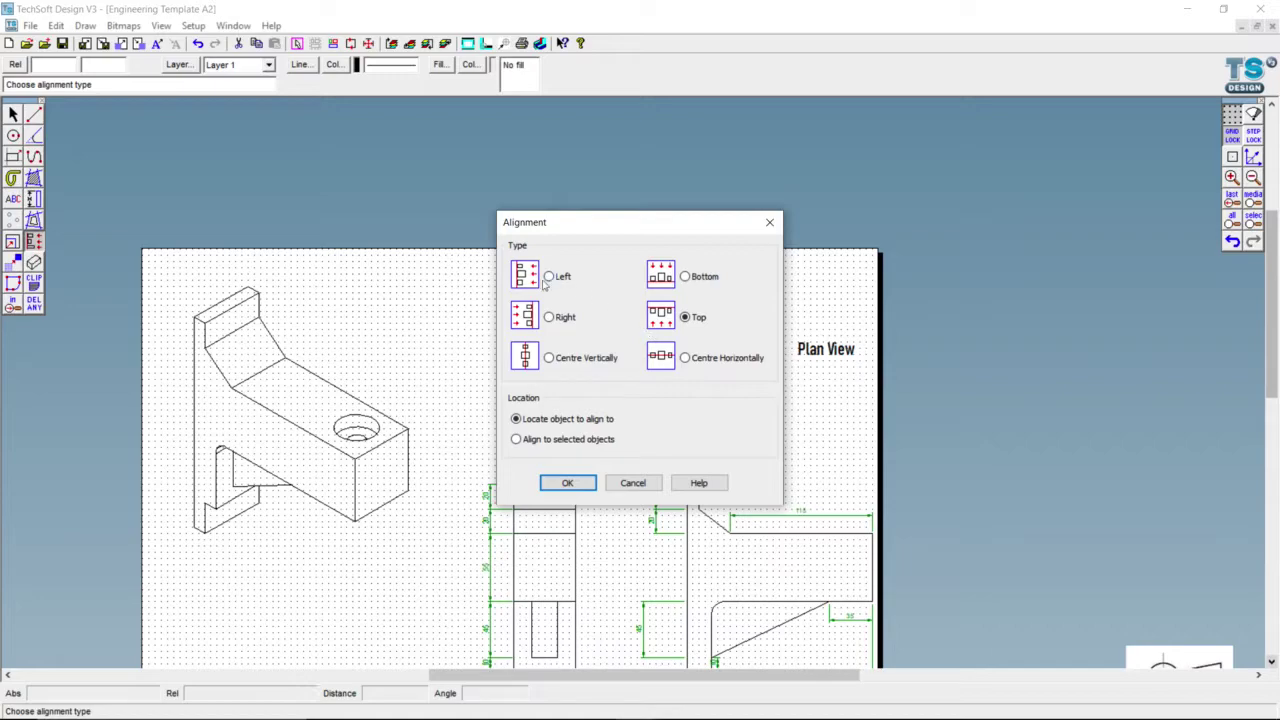
- Right-align the plan view with the side view so it sits directly above it
click(586, 483)
click(691, 515)
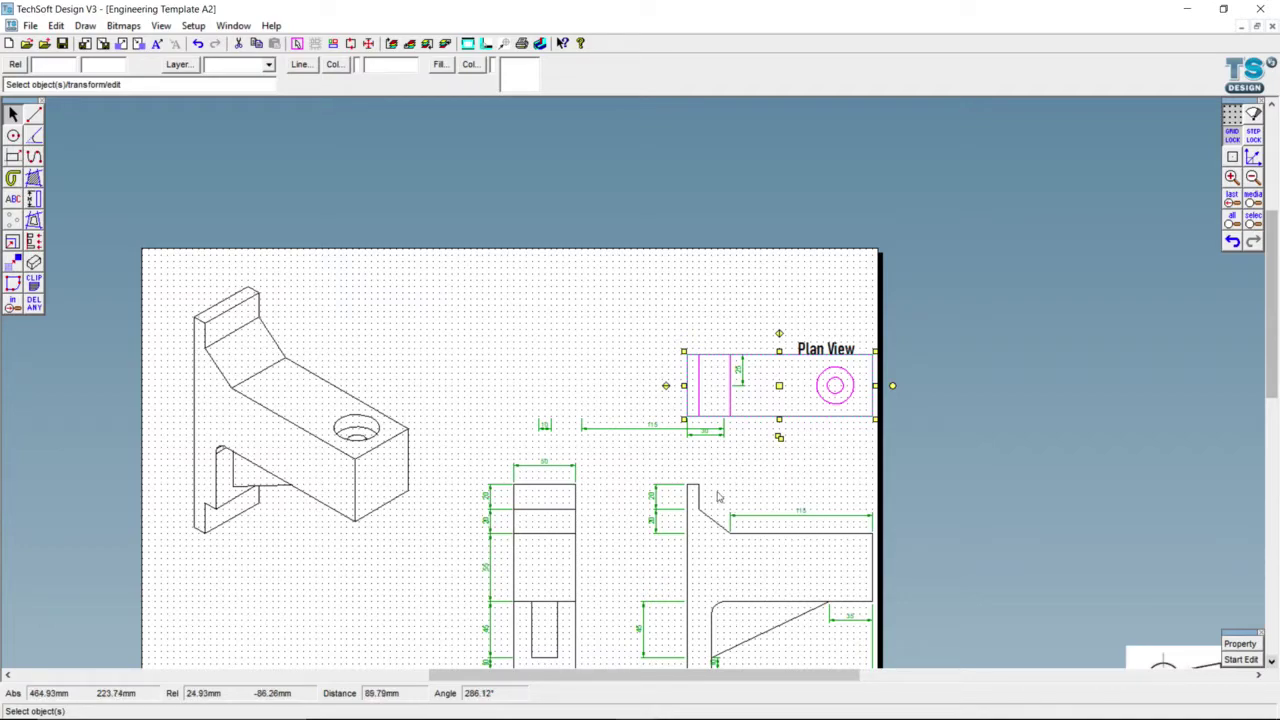
scroll(717, 497, down, 1)
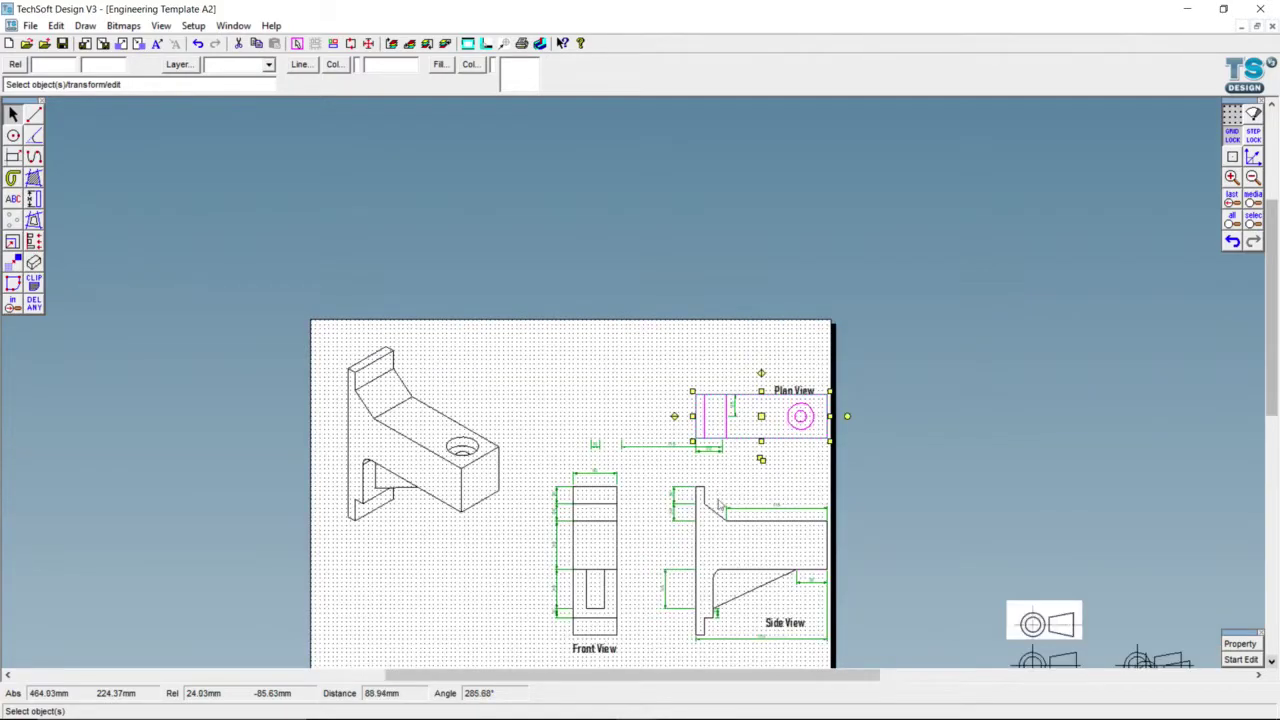
- Reposition the isometric view further up-left toward the sheet's top-left corner
scroll(737, 591, down, 1)
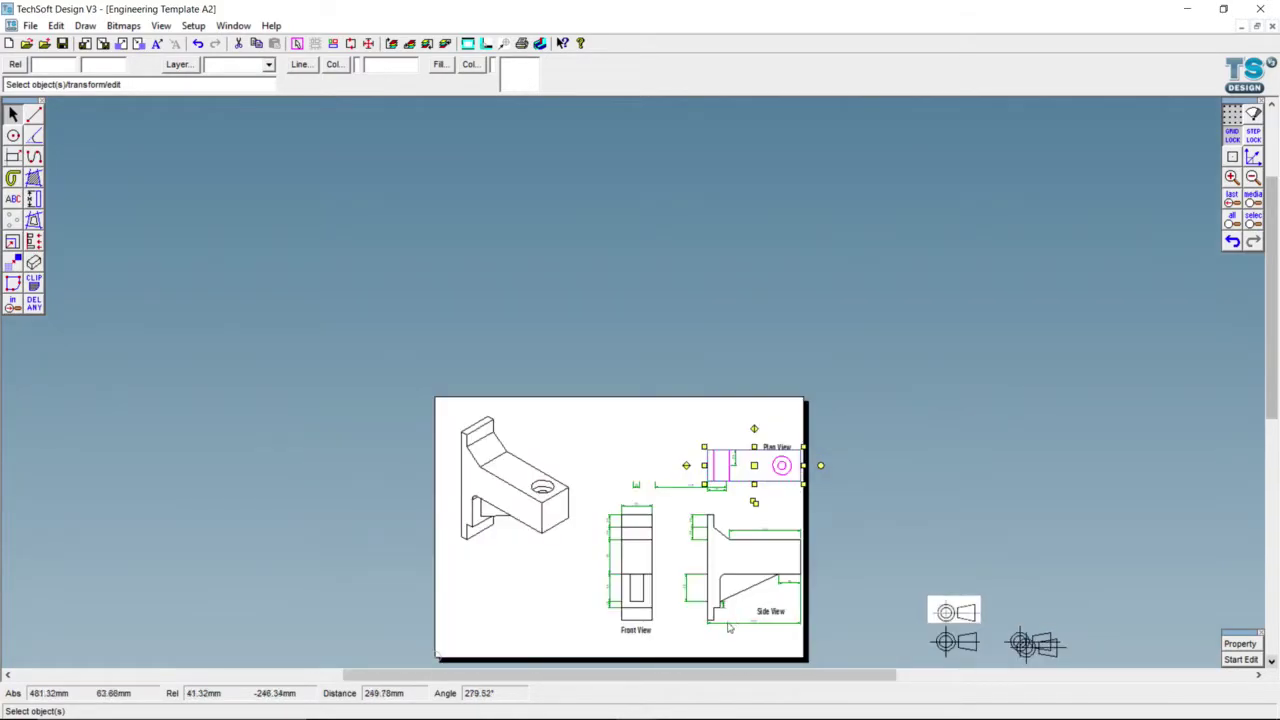
scroll(720, 643, up, 1)
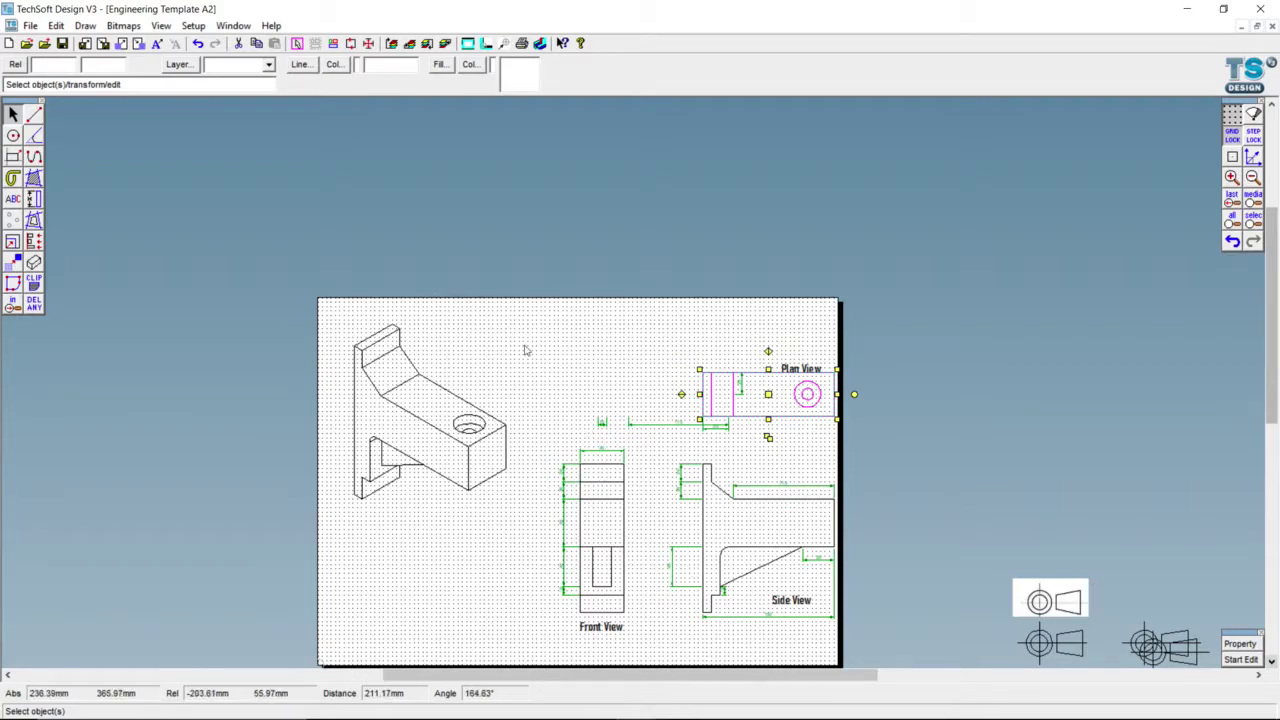
click(434, 517)
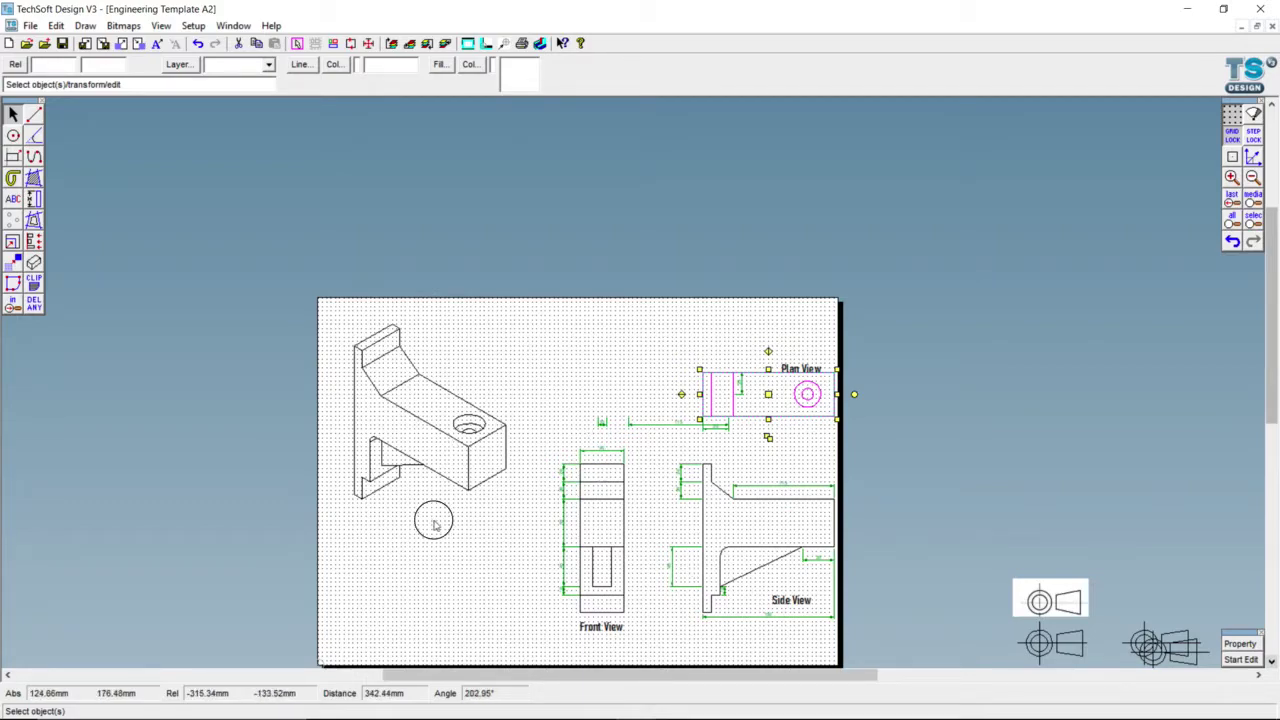
click(461, 447)
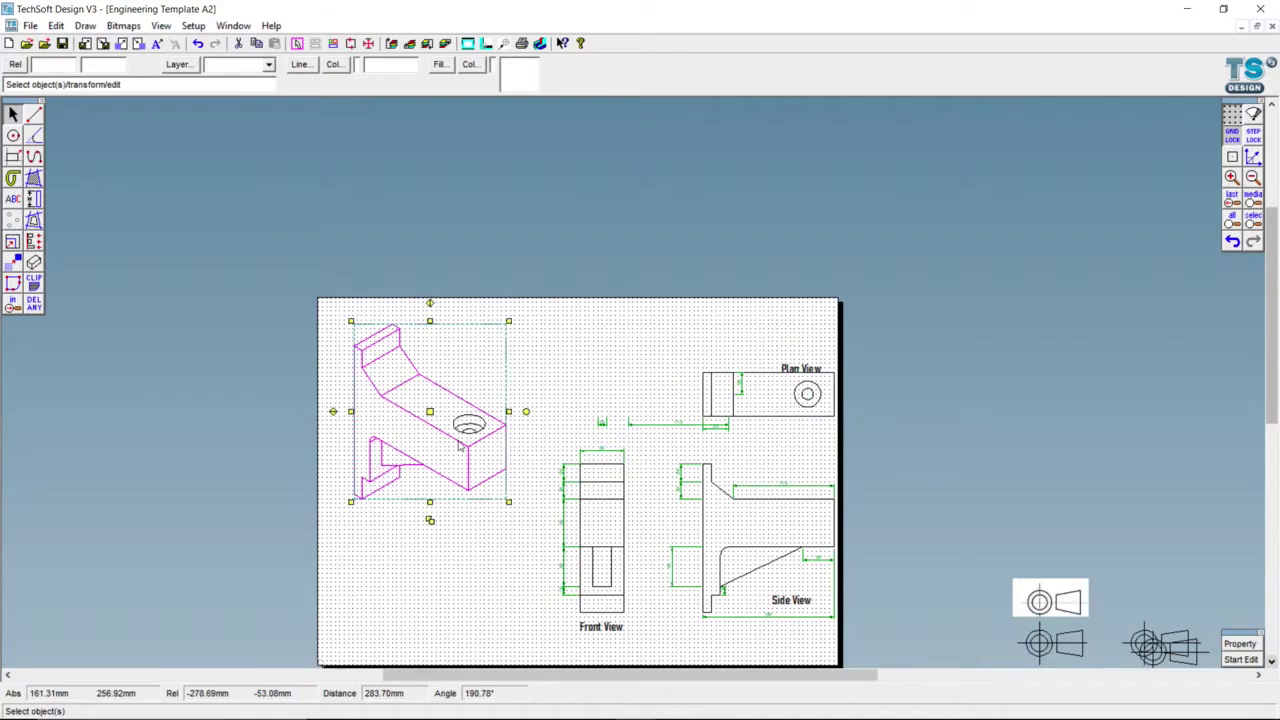
drag(429, 411, 412, 394)
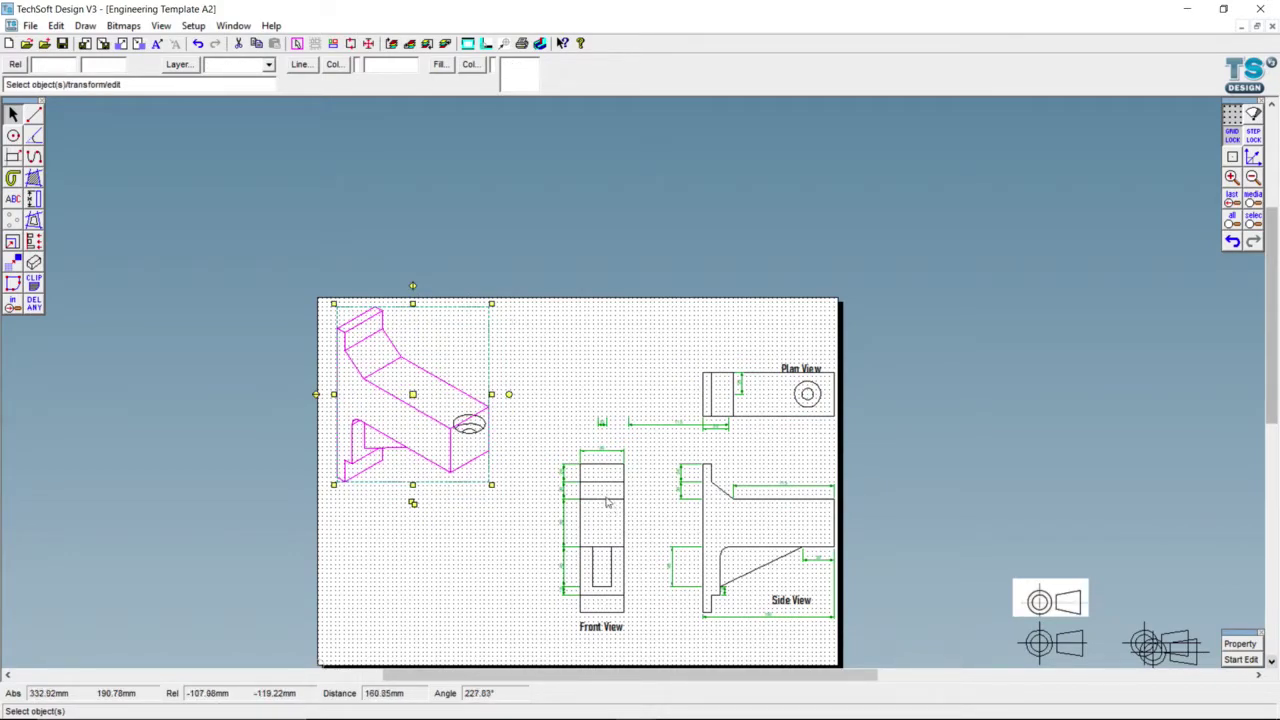
key(ctrl+z)
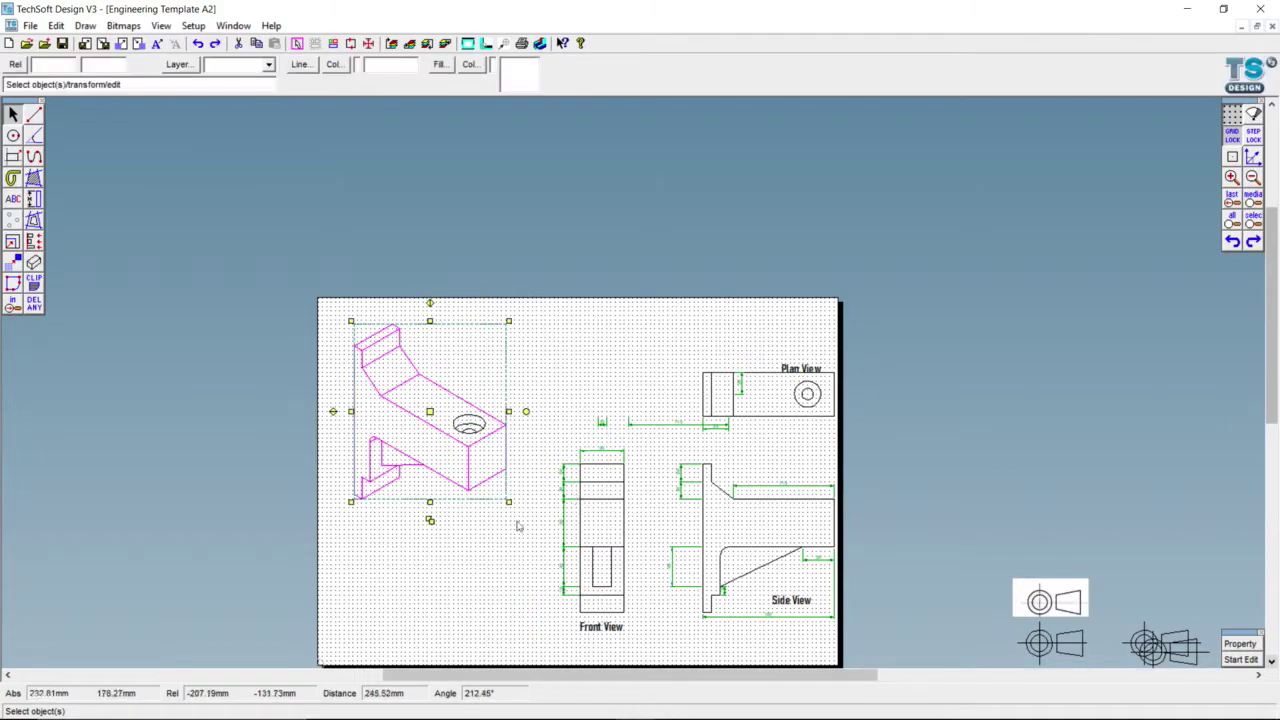
drag(530, 548, 345, 311)
click(426, 410)
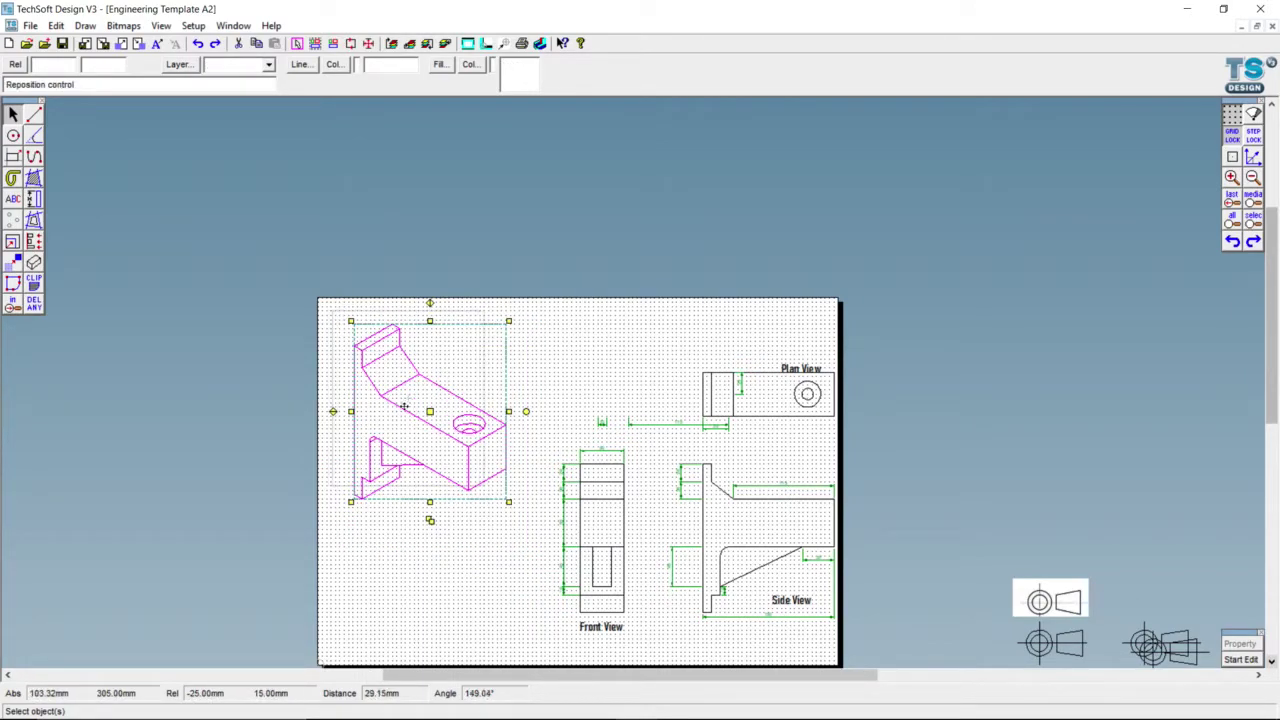
click(407, 399)
click(281, 442)
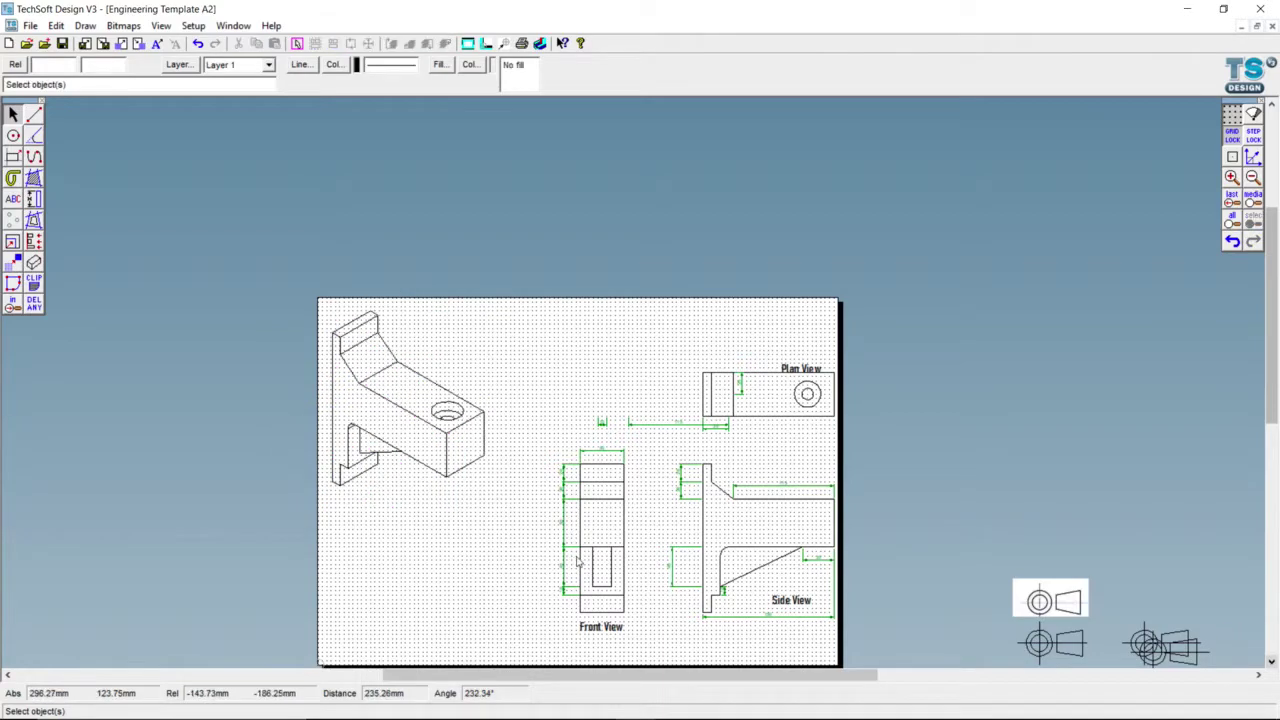
- Shift the plan, front and side views together slightly left
drag(524, 334, 884, 655)
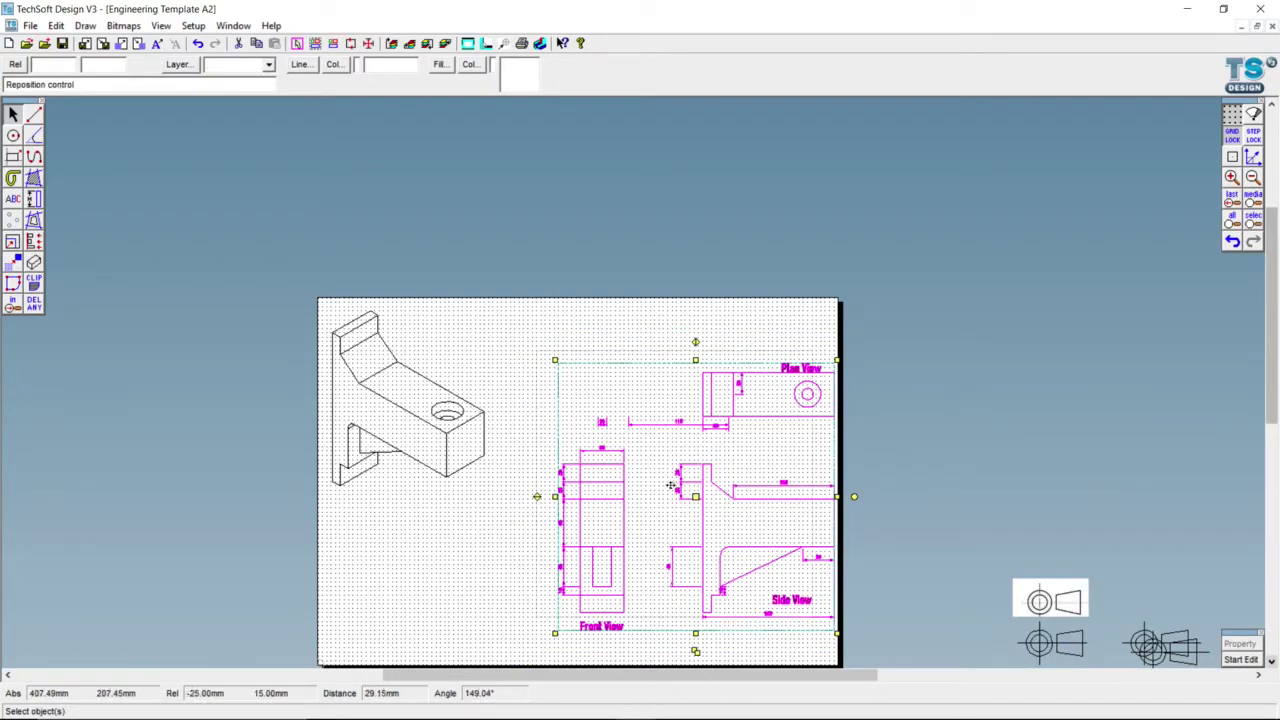
drag(669, 485, 670, 486)
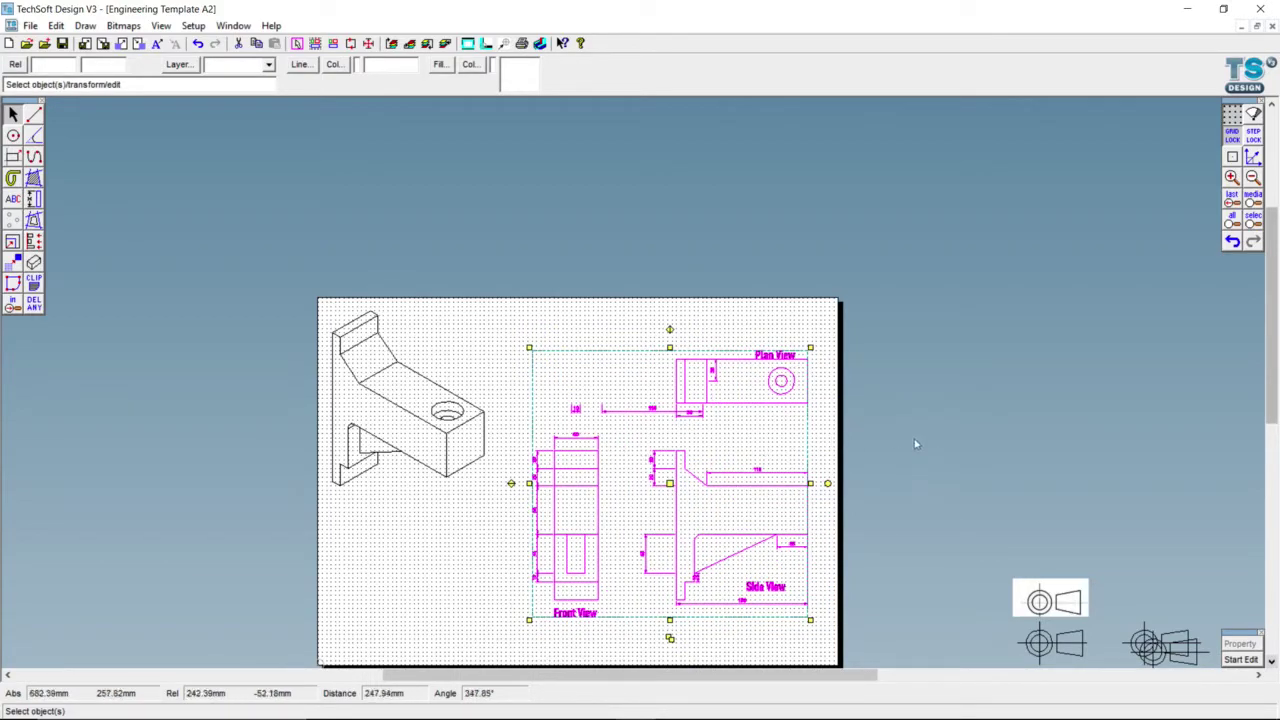
click(935, 465)
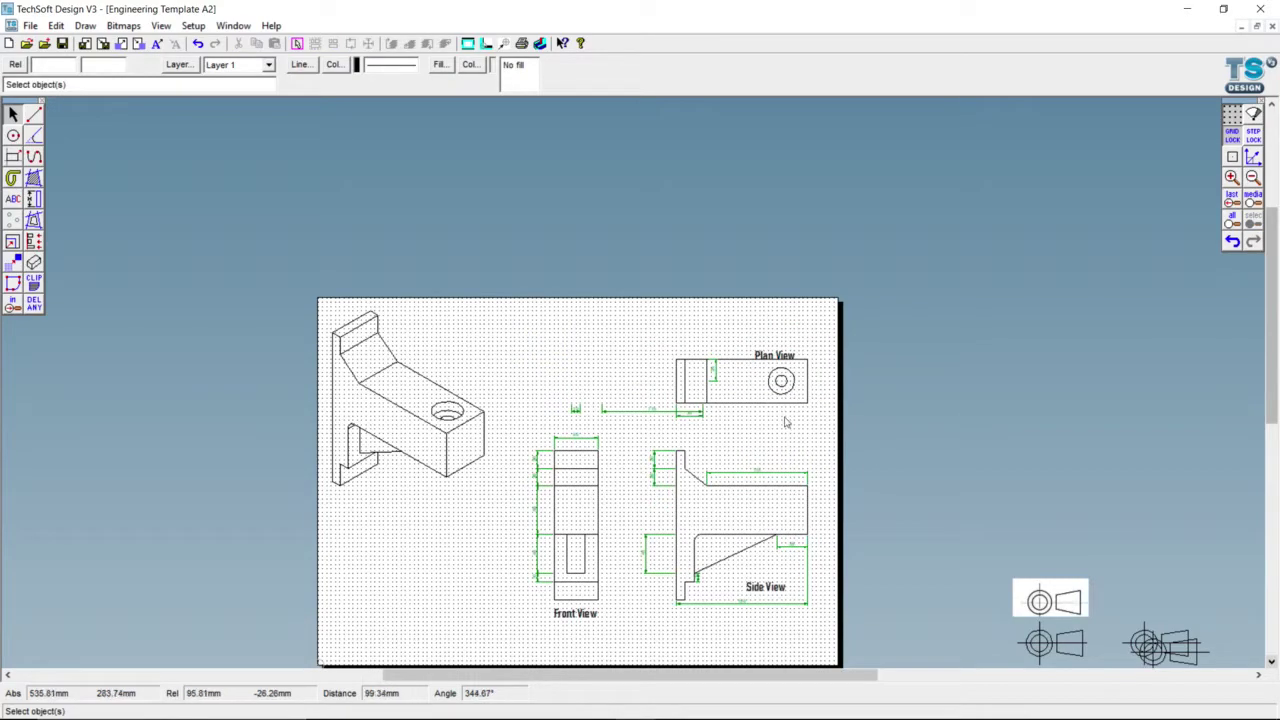
- With angle lock on, move the plan view dimensions right onto the plan outline
scroll(790, 421, up, 1)
drag(418, 315, 693, 432)
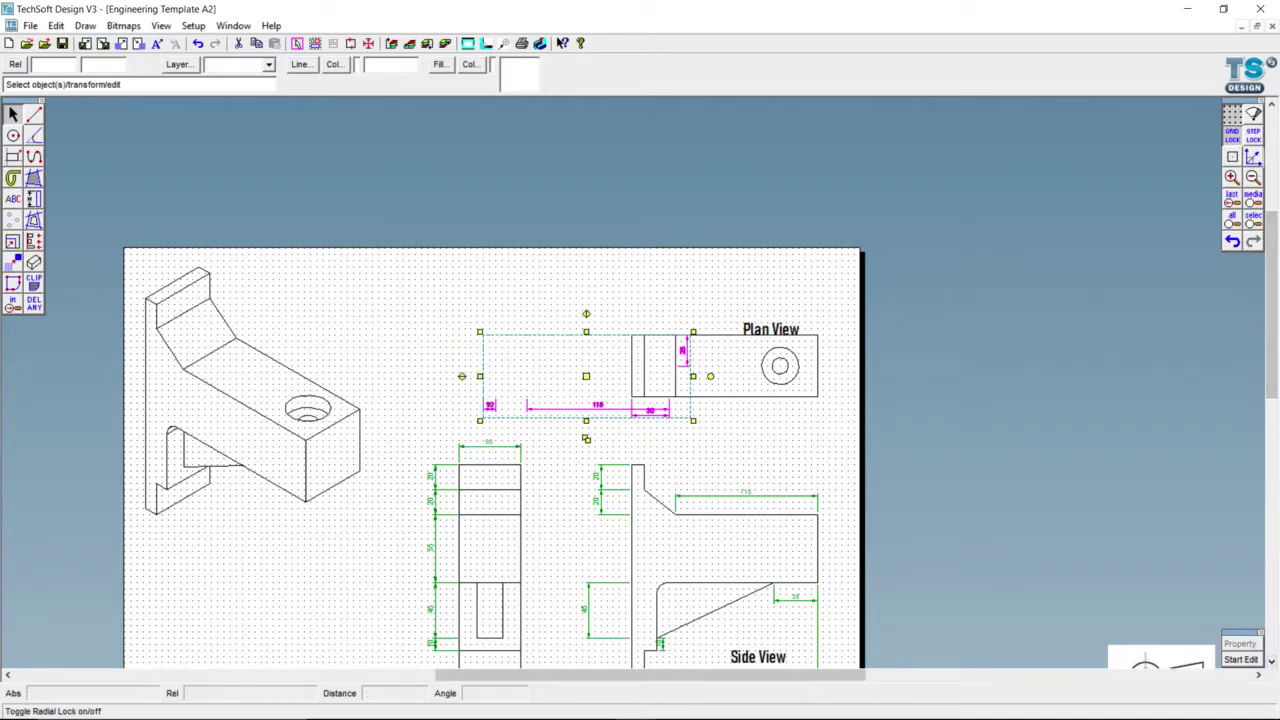
click(1253, 157)
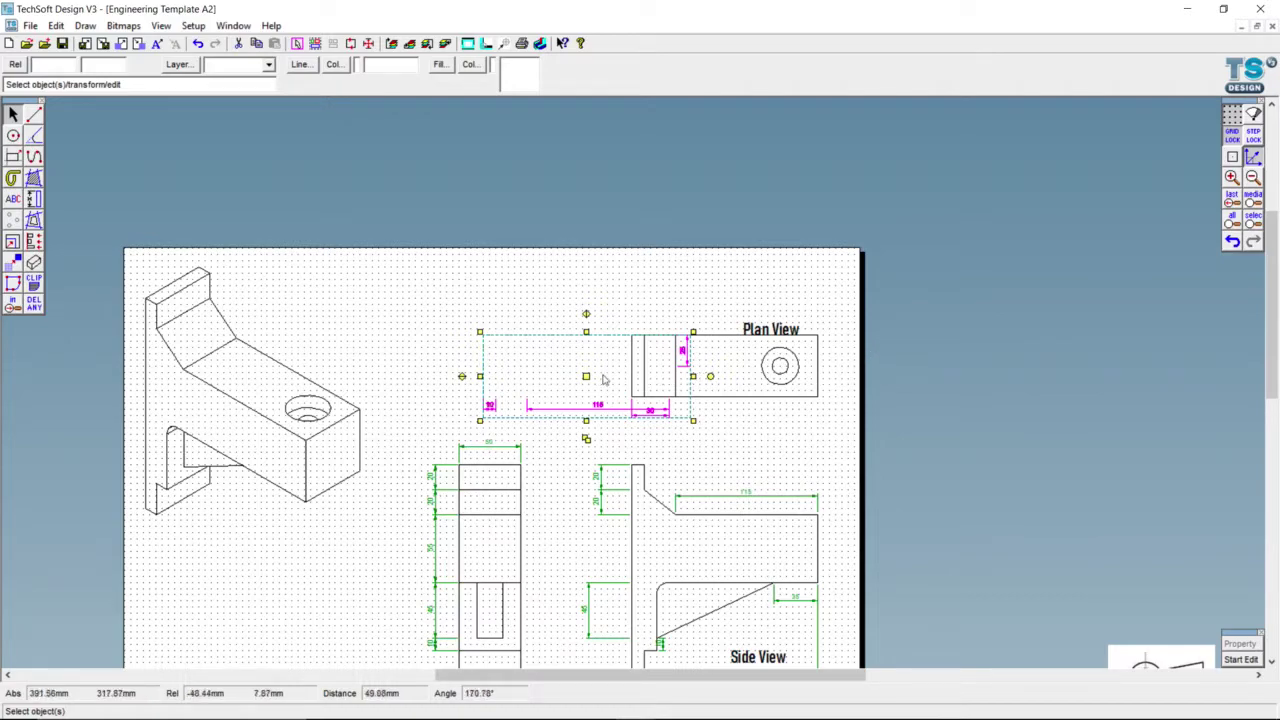
drag(596, 375, 727, 383)
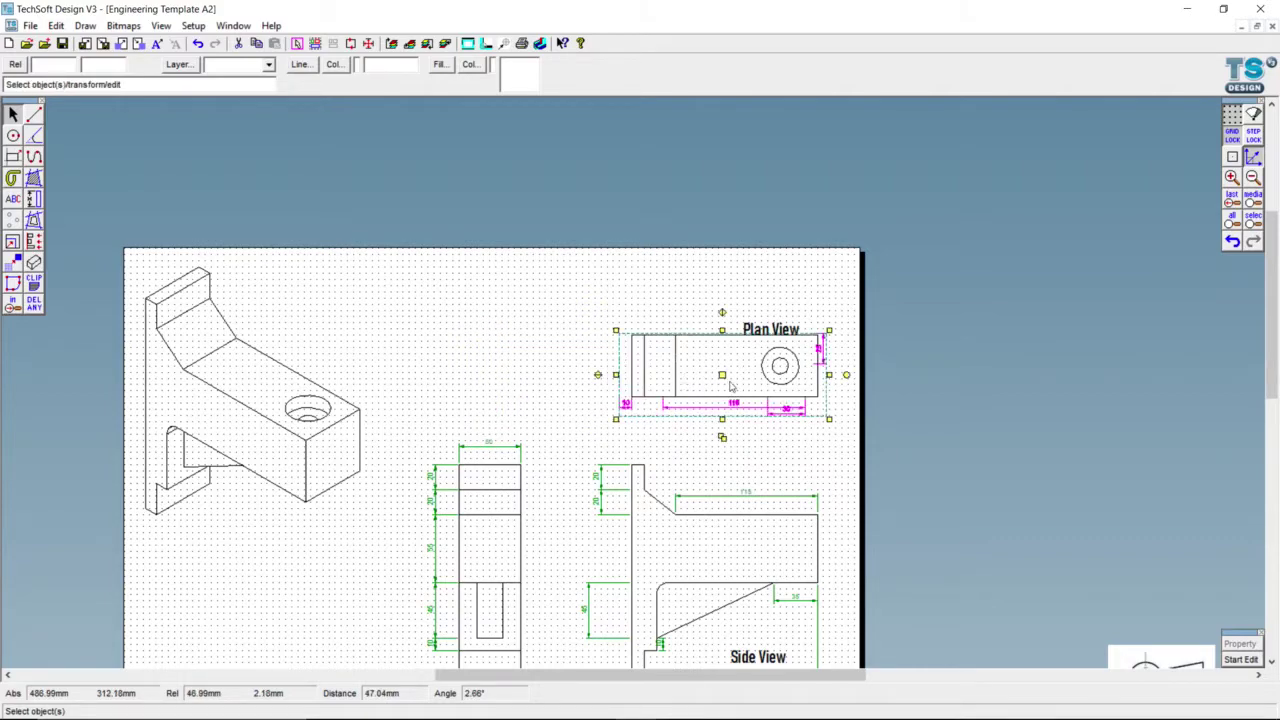
- Fine-tune the 10, 115 and 30 dimensions until they line up with the outline edges
scroll(722, 374, up, 1)
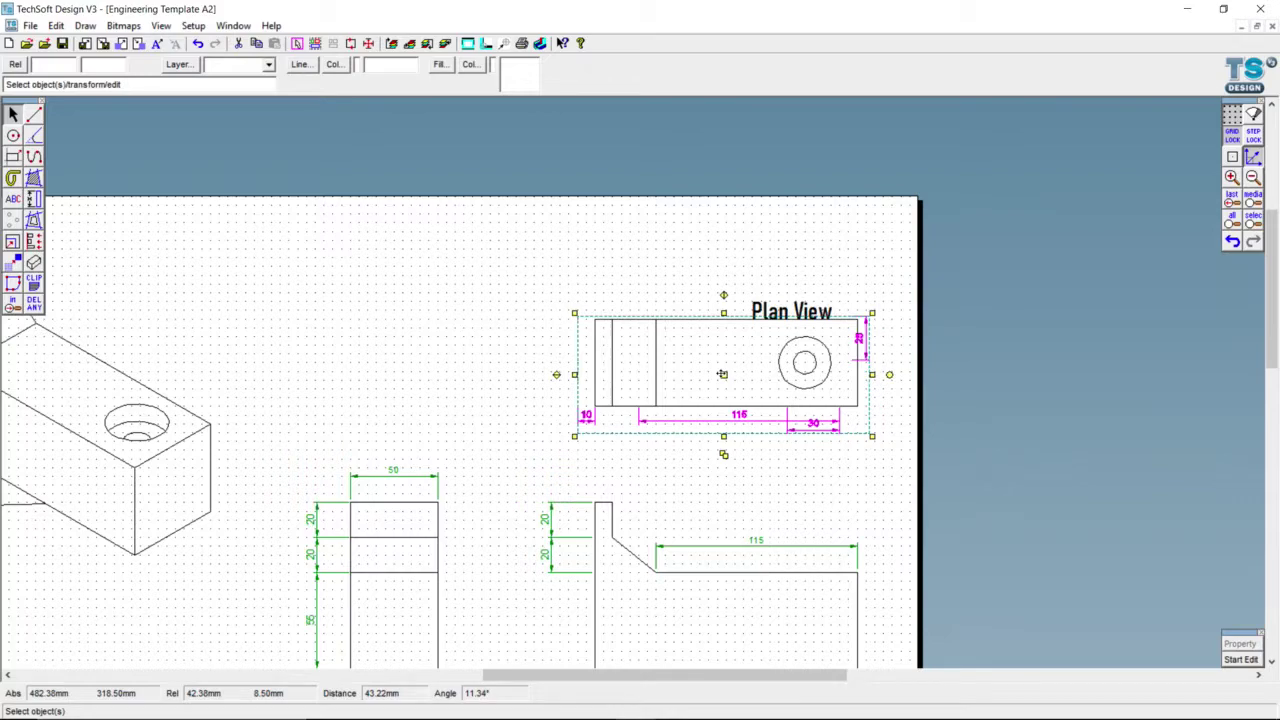
scroll(722, 374, up, 1)
click(723, 374)
drag(729, 375, 738, 375)
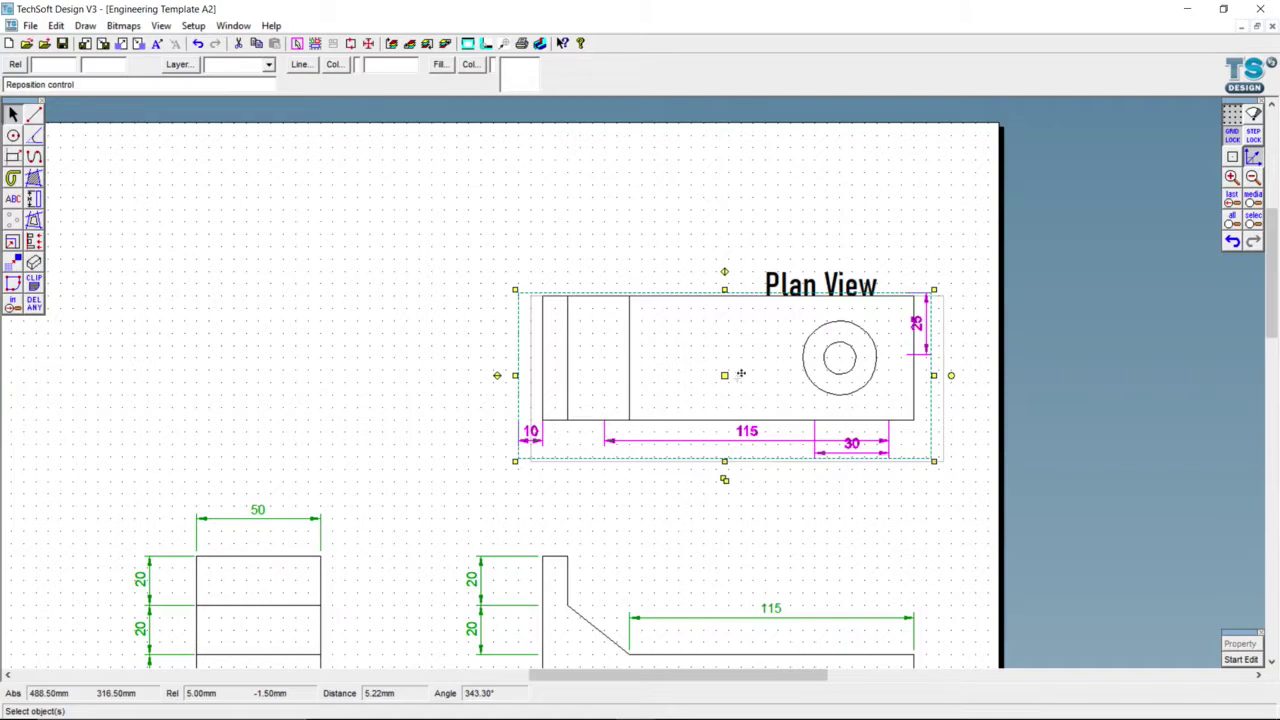
drag(745, 373, 748, 378)
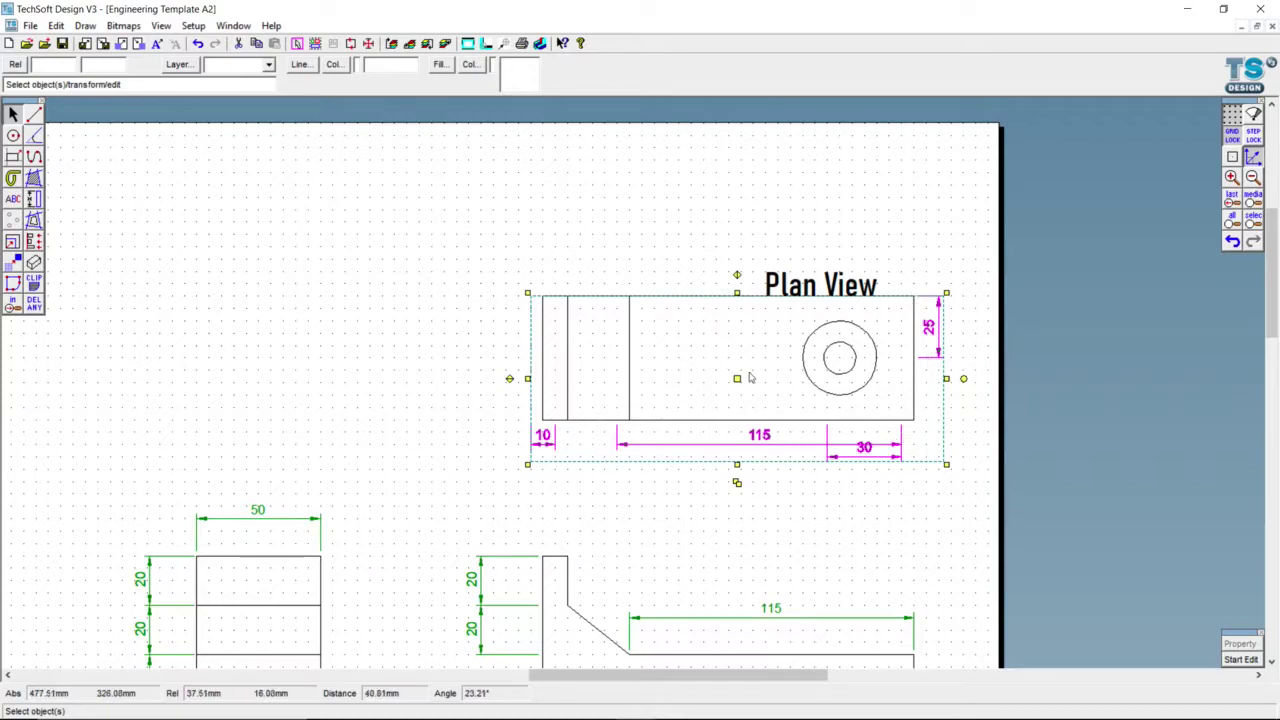
drag(737, 378, 762, 378)
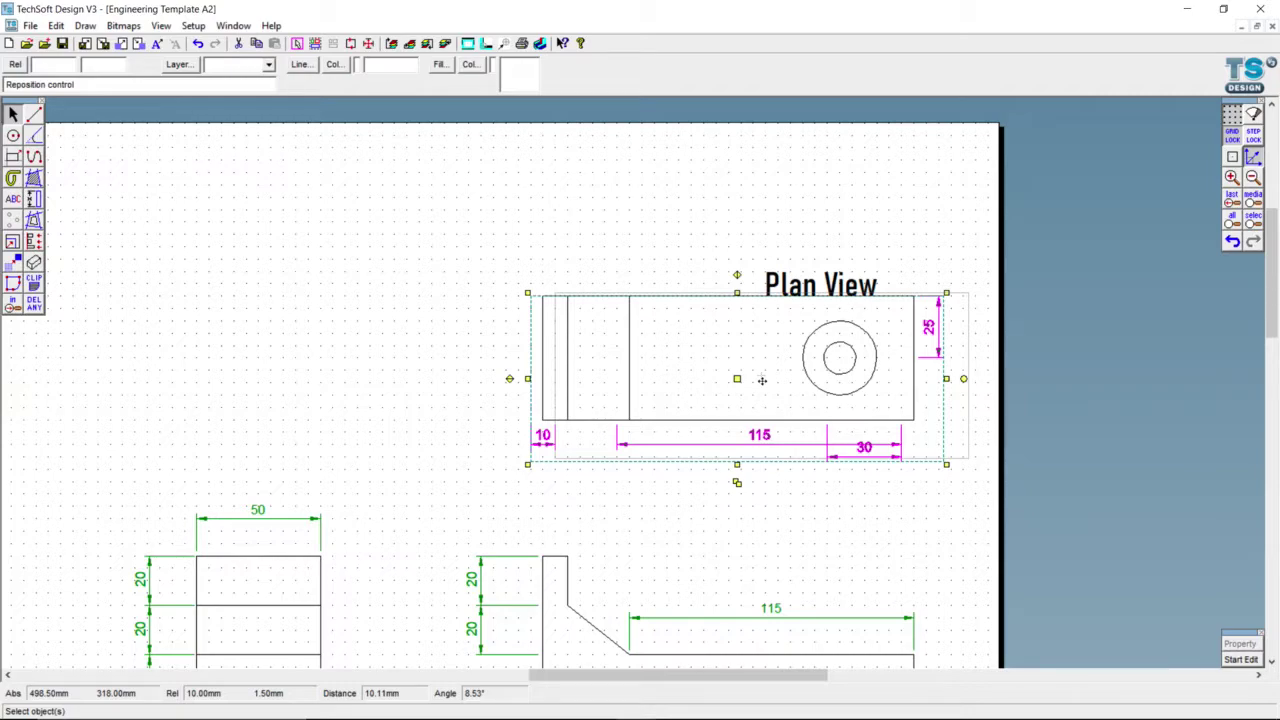
drag(761, 380, 761, 382)
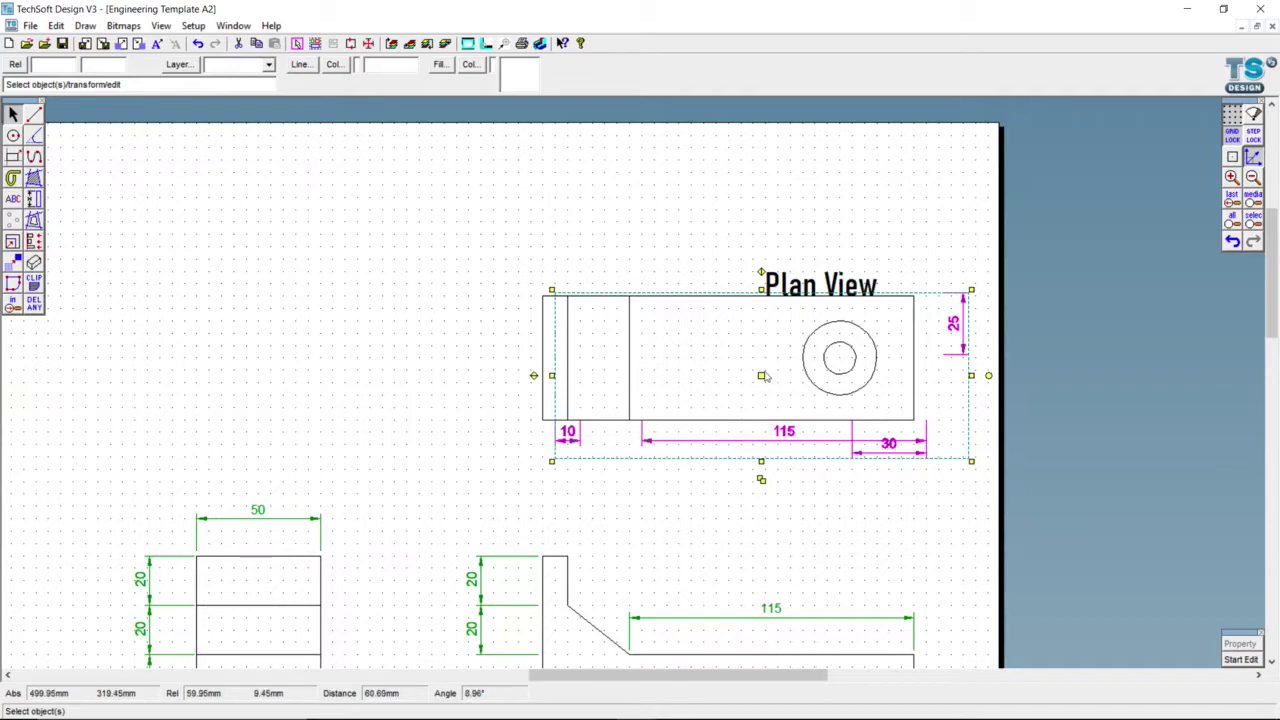
drag(760, 374, 755, 375)
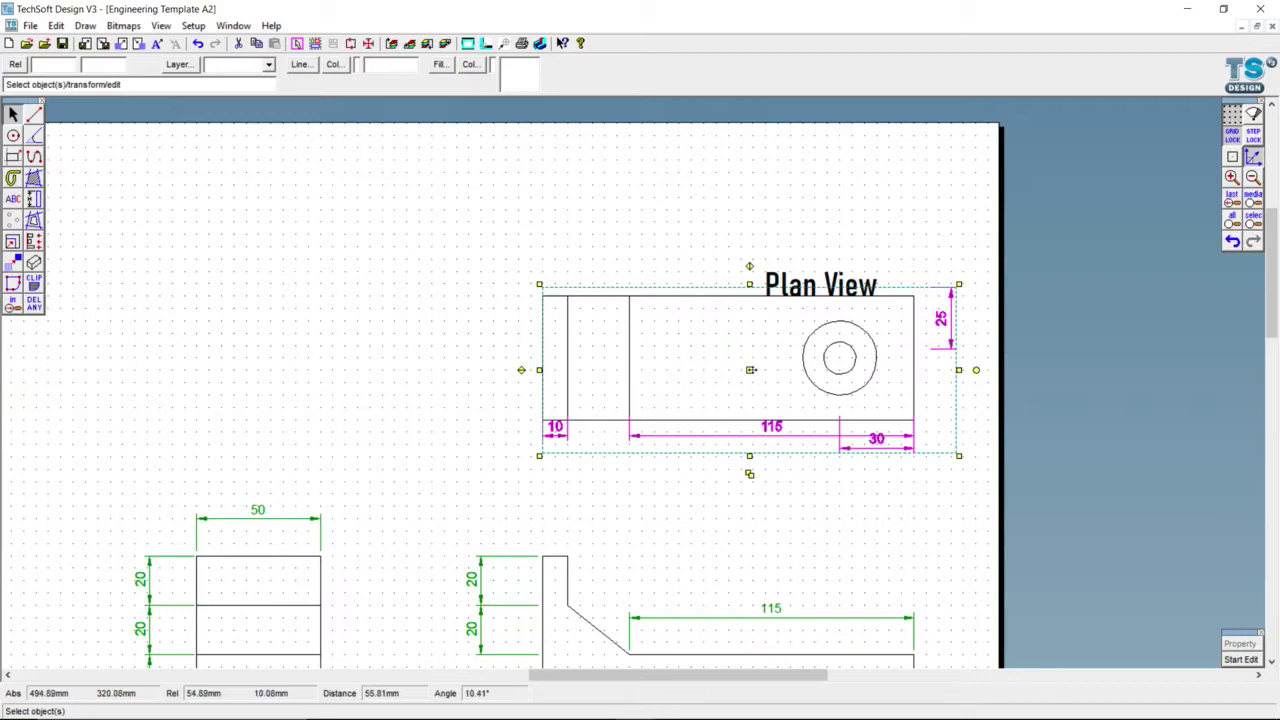
click(751, 384)
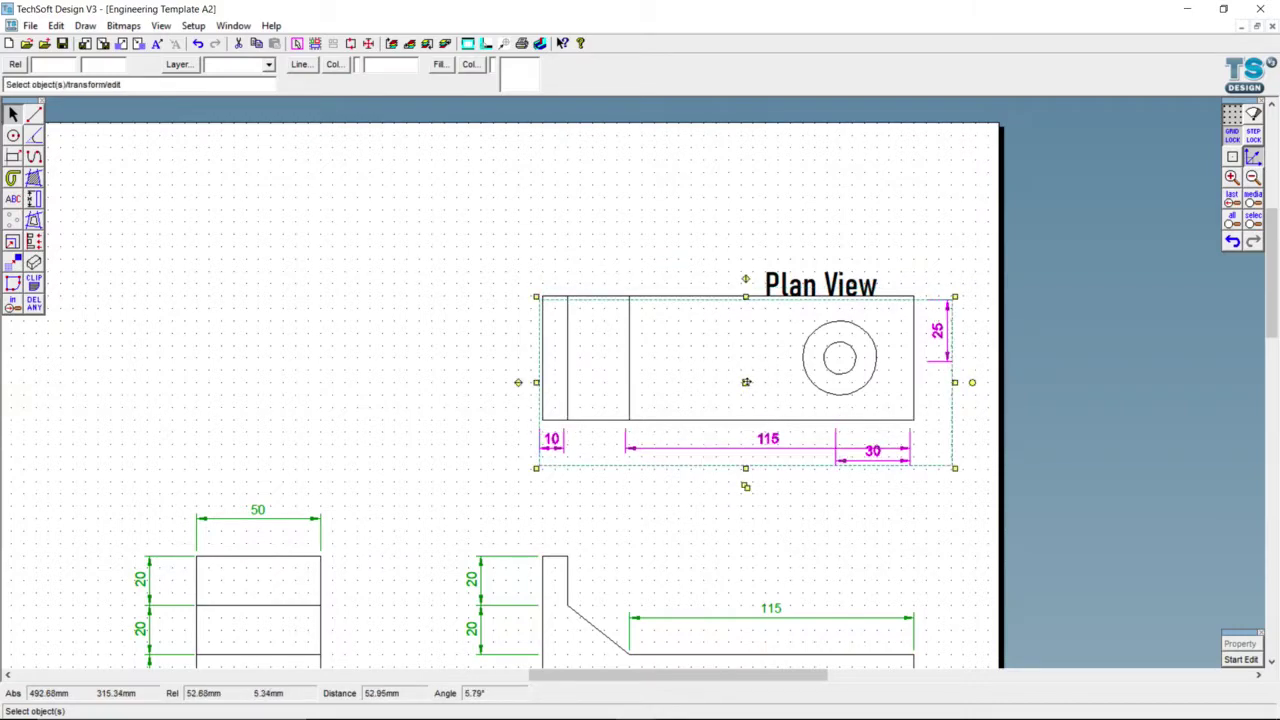
click(748, 381)
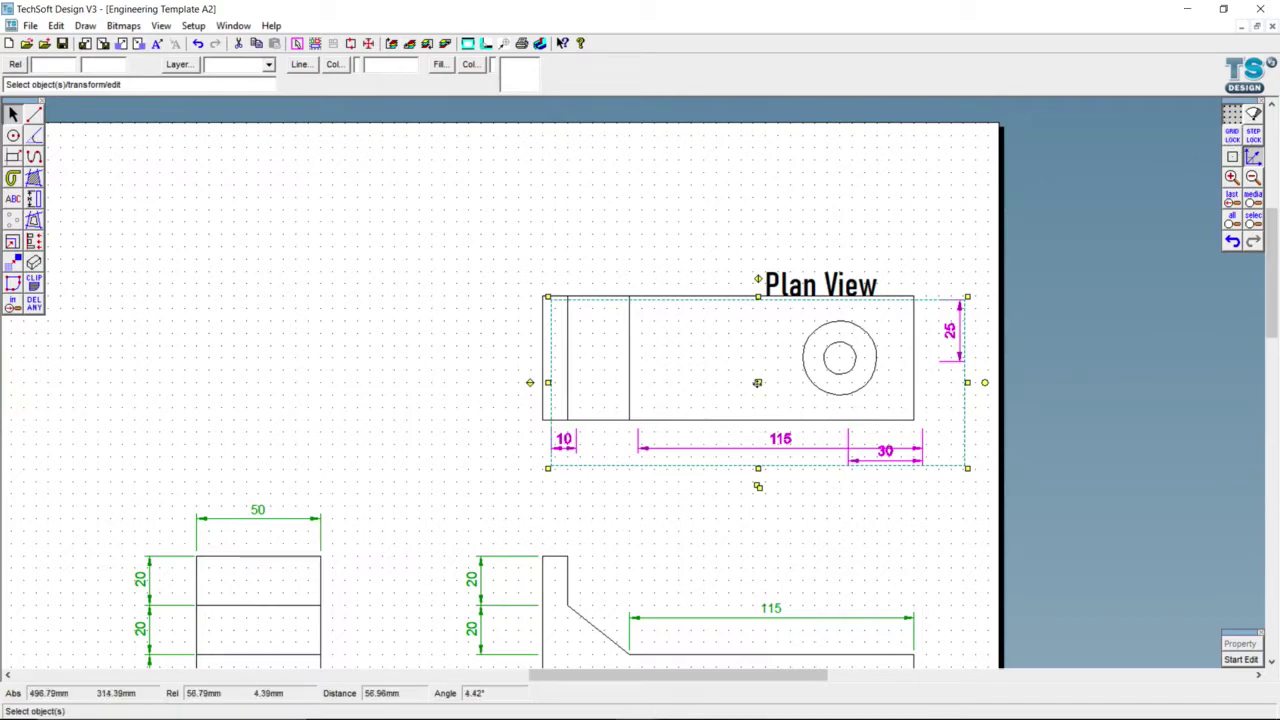
drag(757, 382, 757, 376)
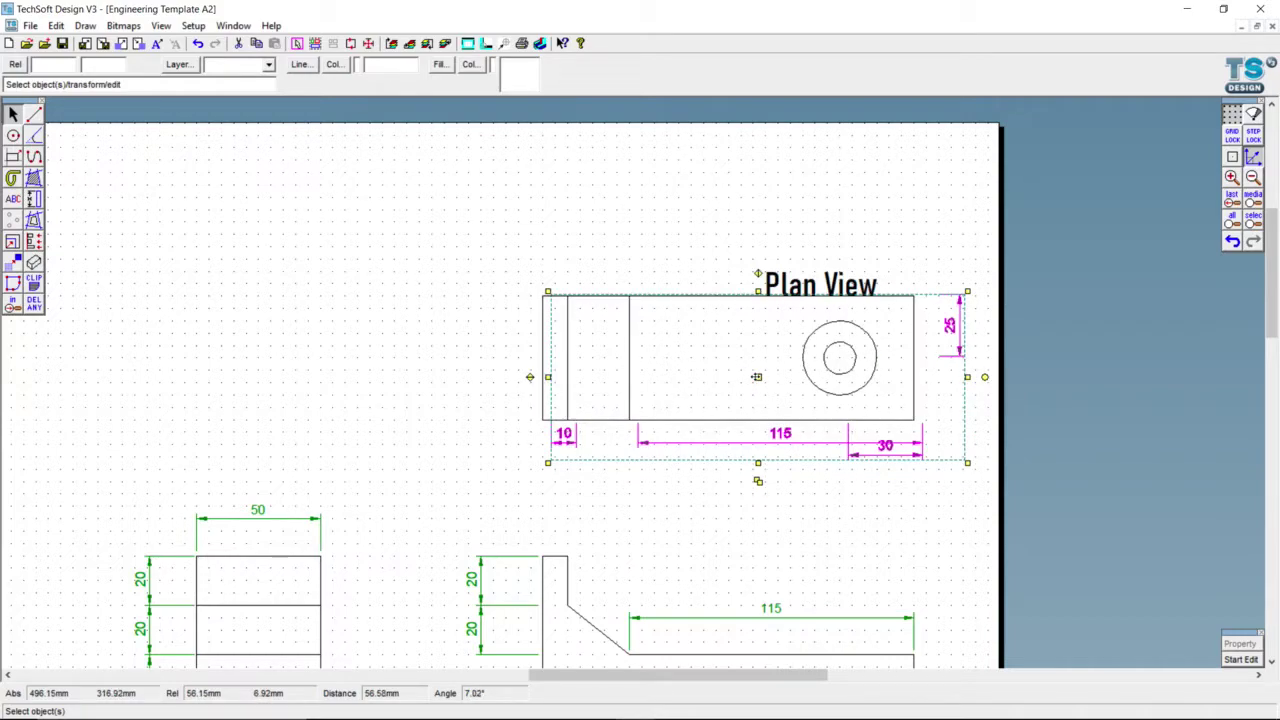
scroll(757, 378, up, 1)
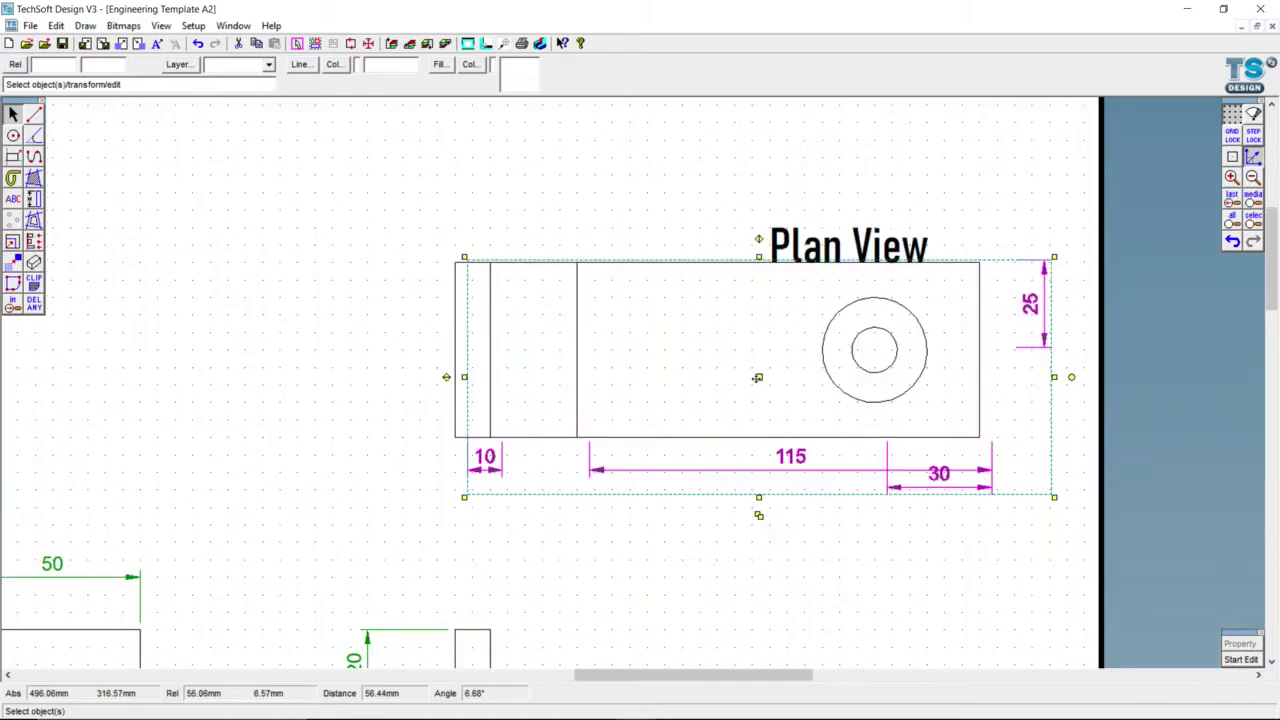
drag(757, 377, 756, 380)
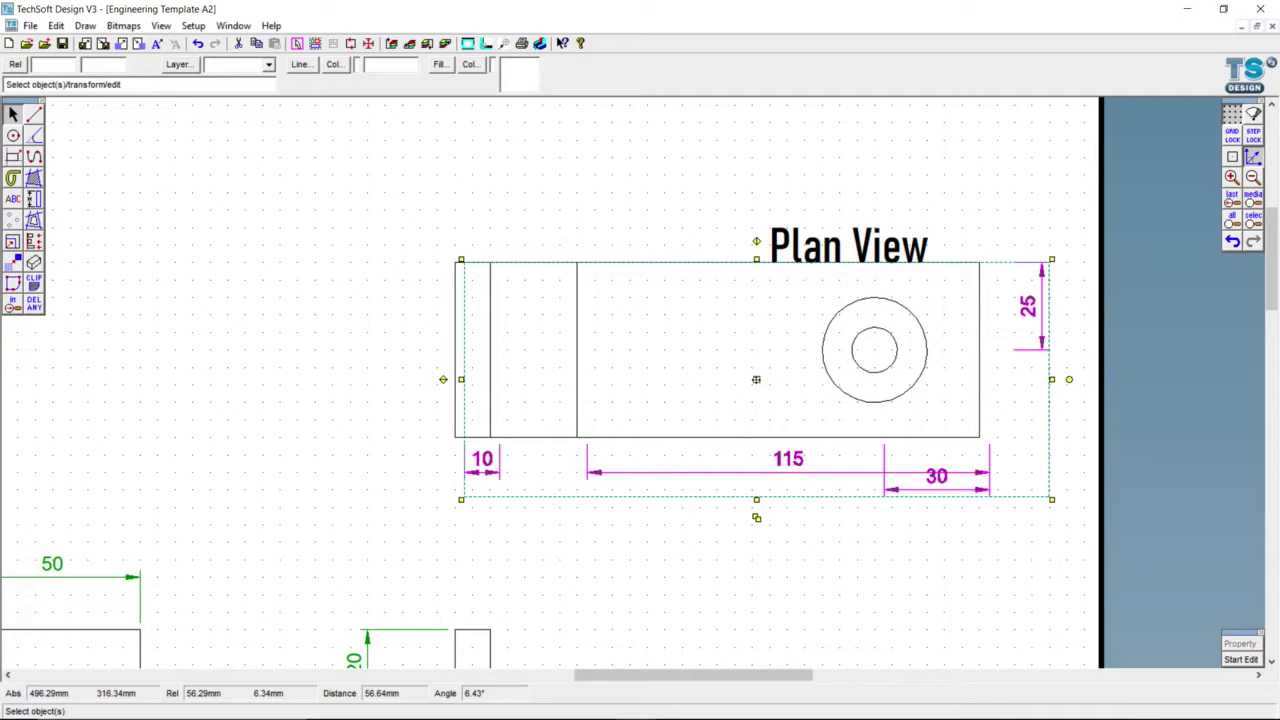
drag(756, 379, 746, 379)
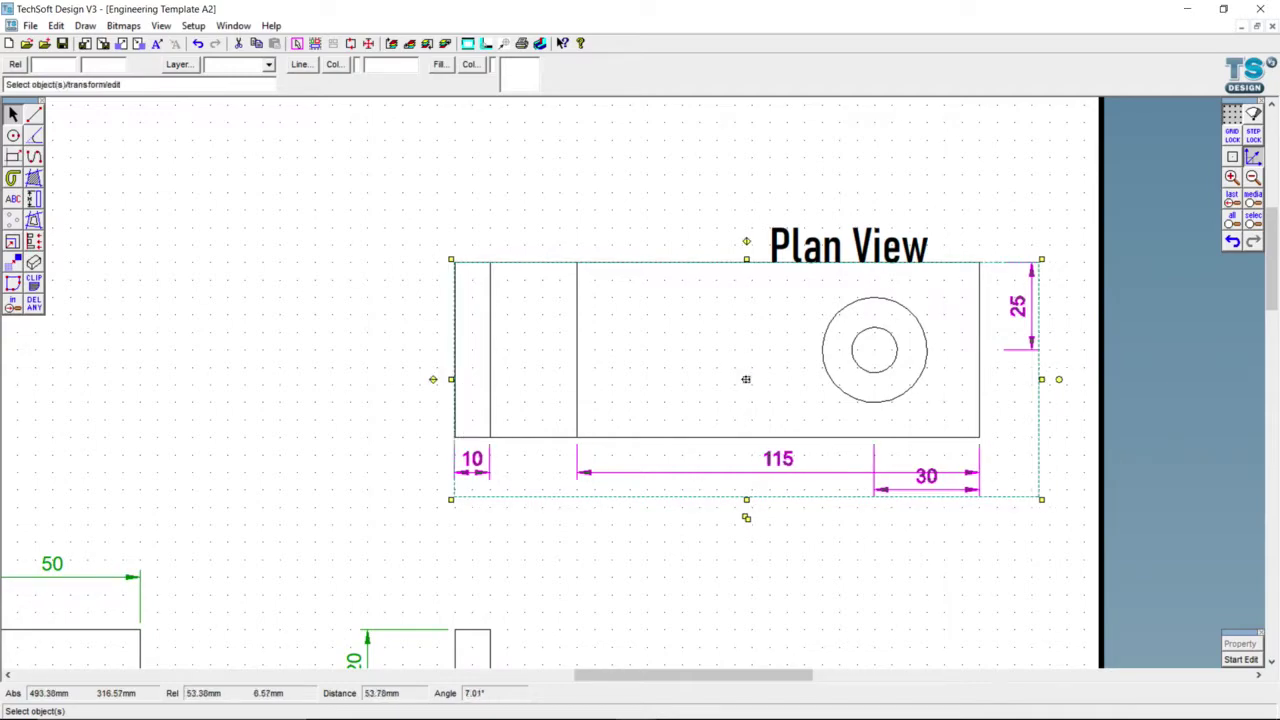
click(786, 541)
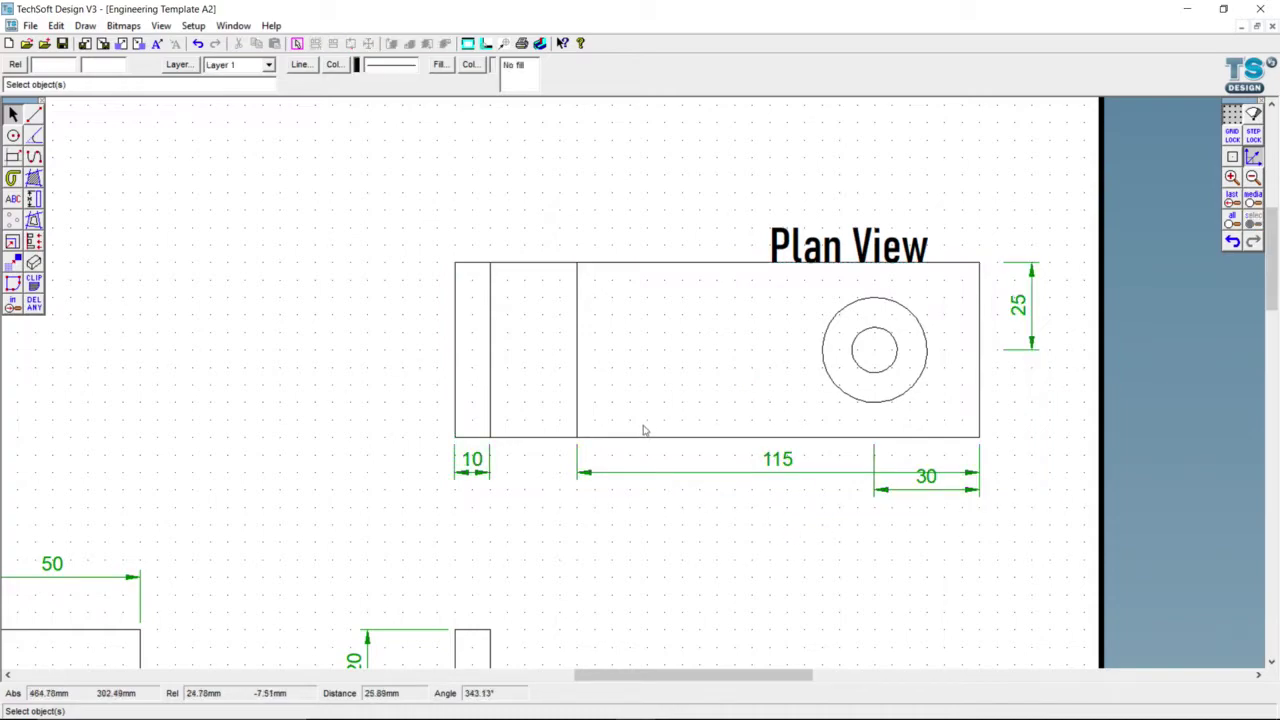
- Raise the Plan View label clear above the plan drawing and review the full A2 sheet
scroll(644, 427, down, 1)
scroll(644, 427, down, 1)
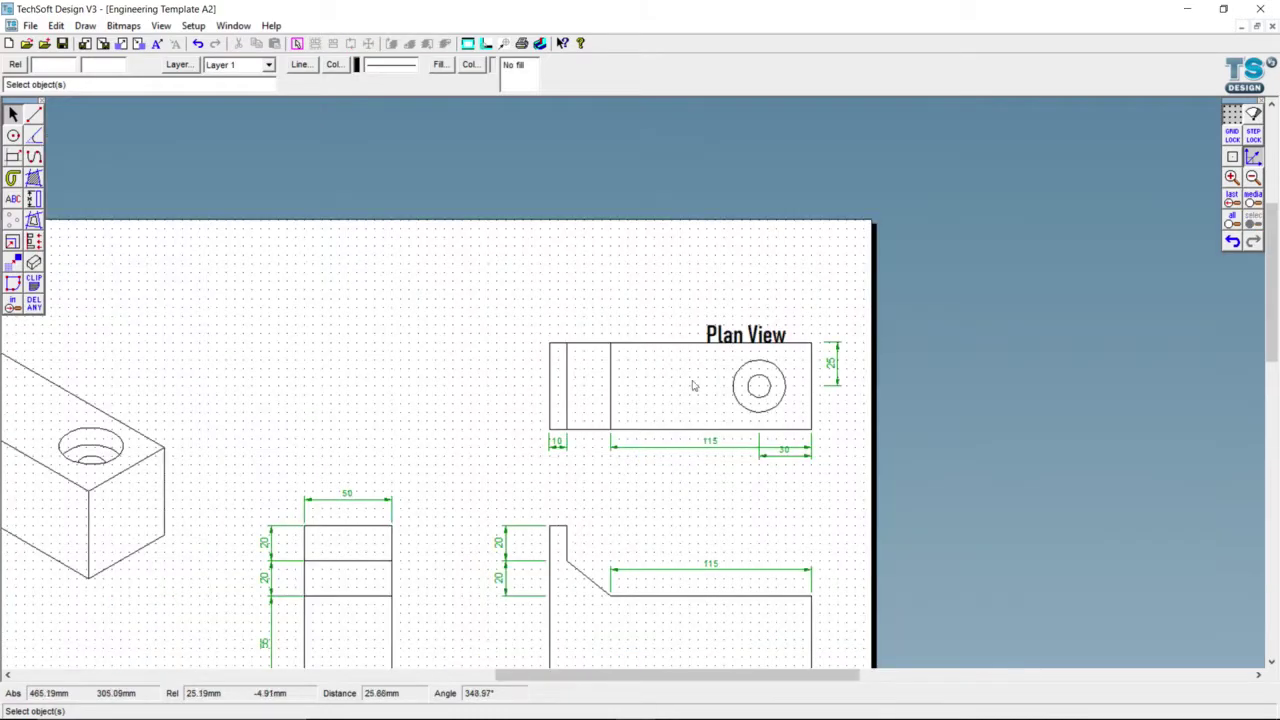
click(746, 338)
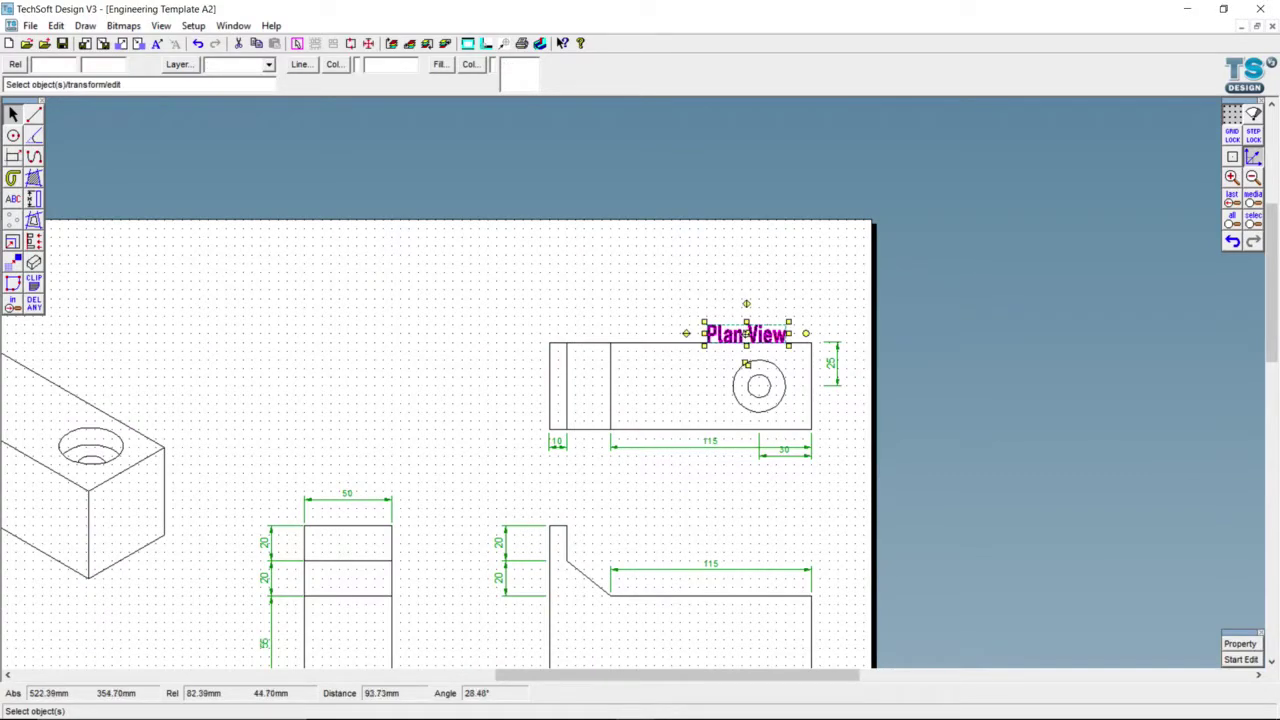
drag(744, 303, 744, 305)
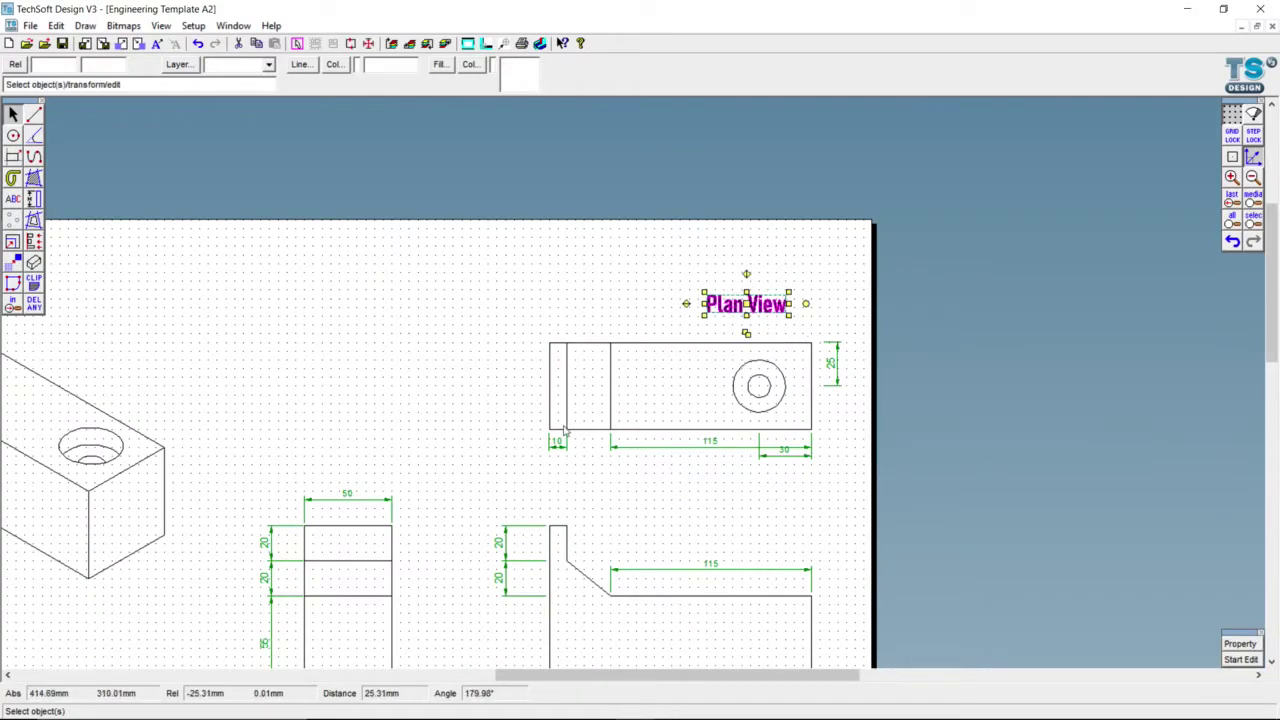
scroll(565, 430, down, 1)
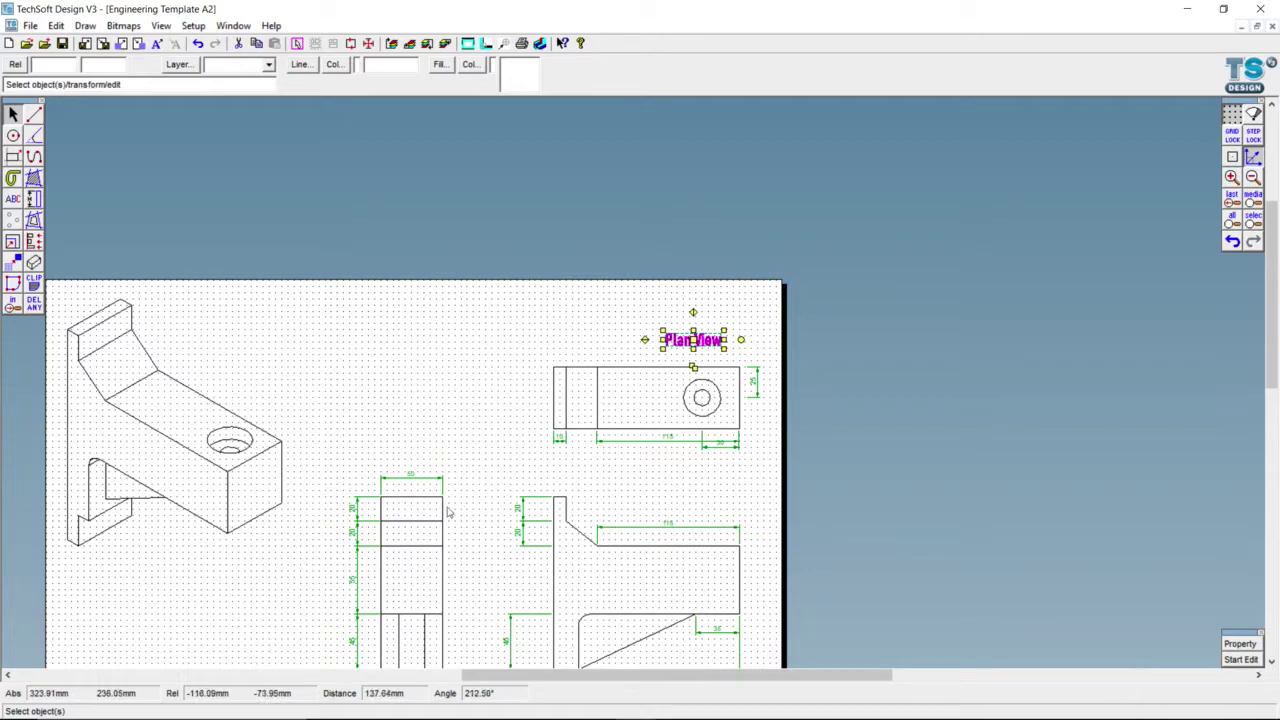
scroll(449, 510, down, 1)
scroll(354, 545, up, 1)
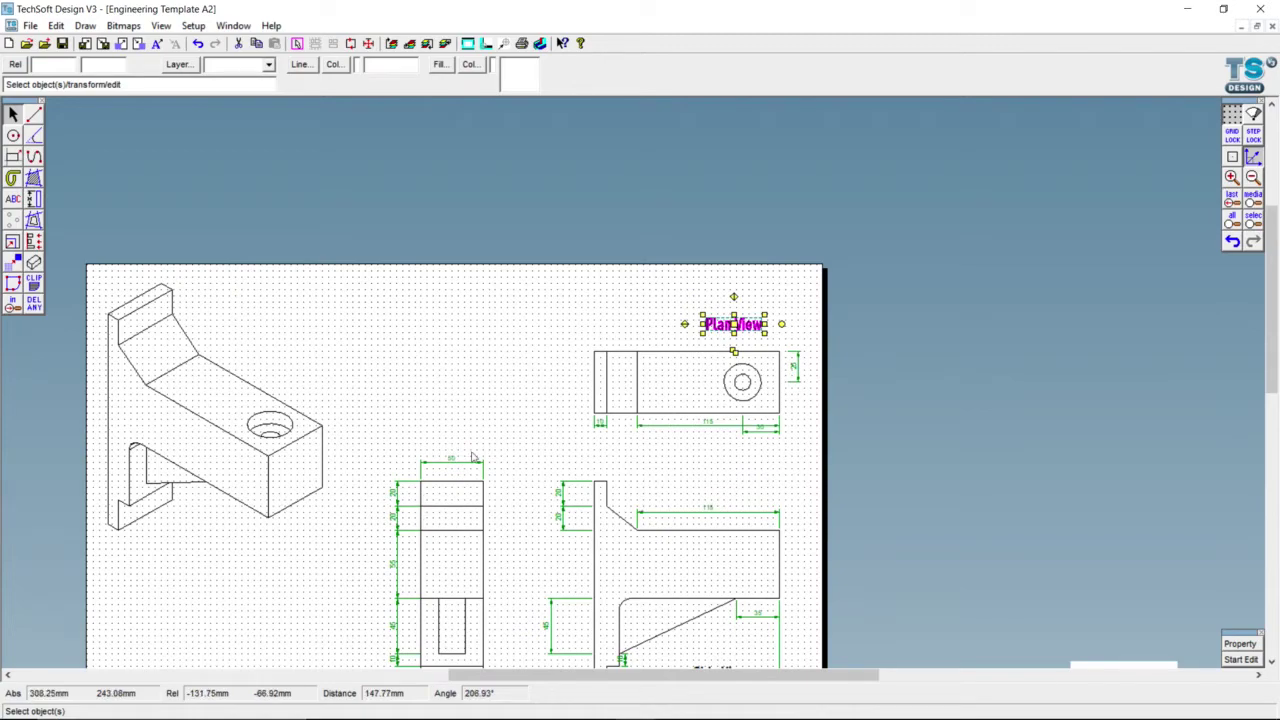
scroll(426, 461, down, 1)
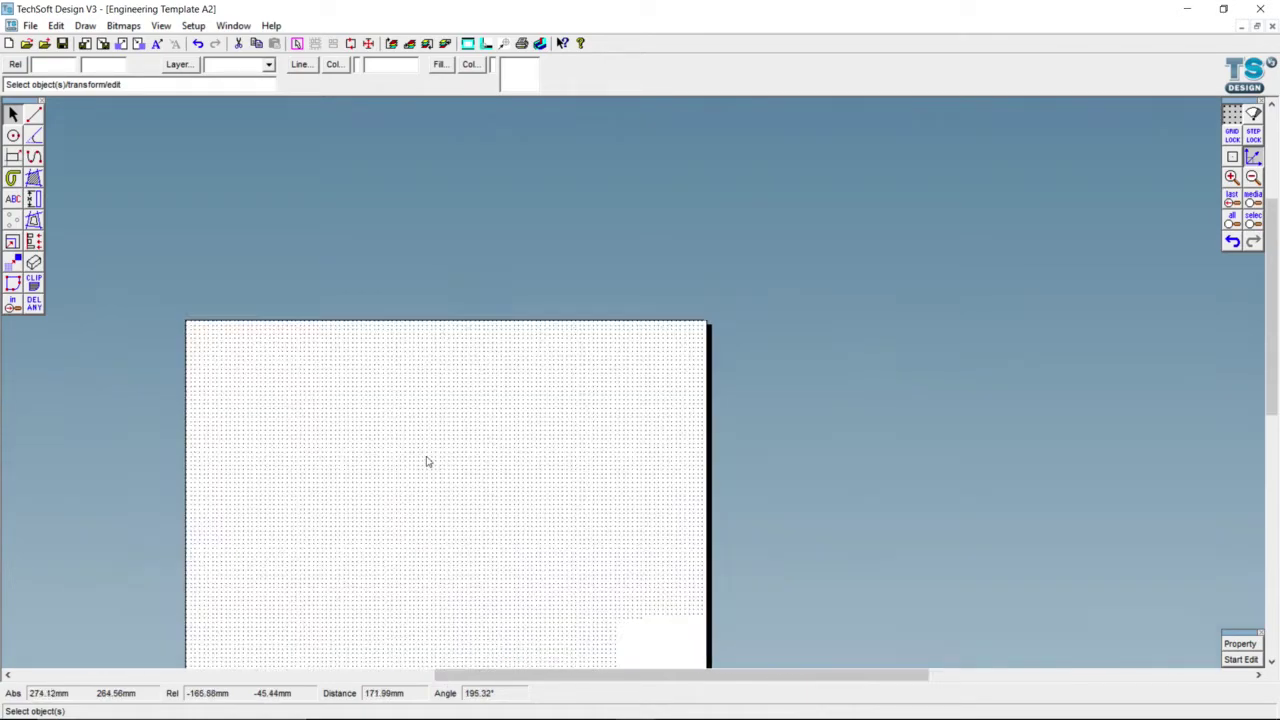
scroll(367, 482, up, 1)
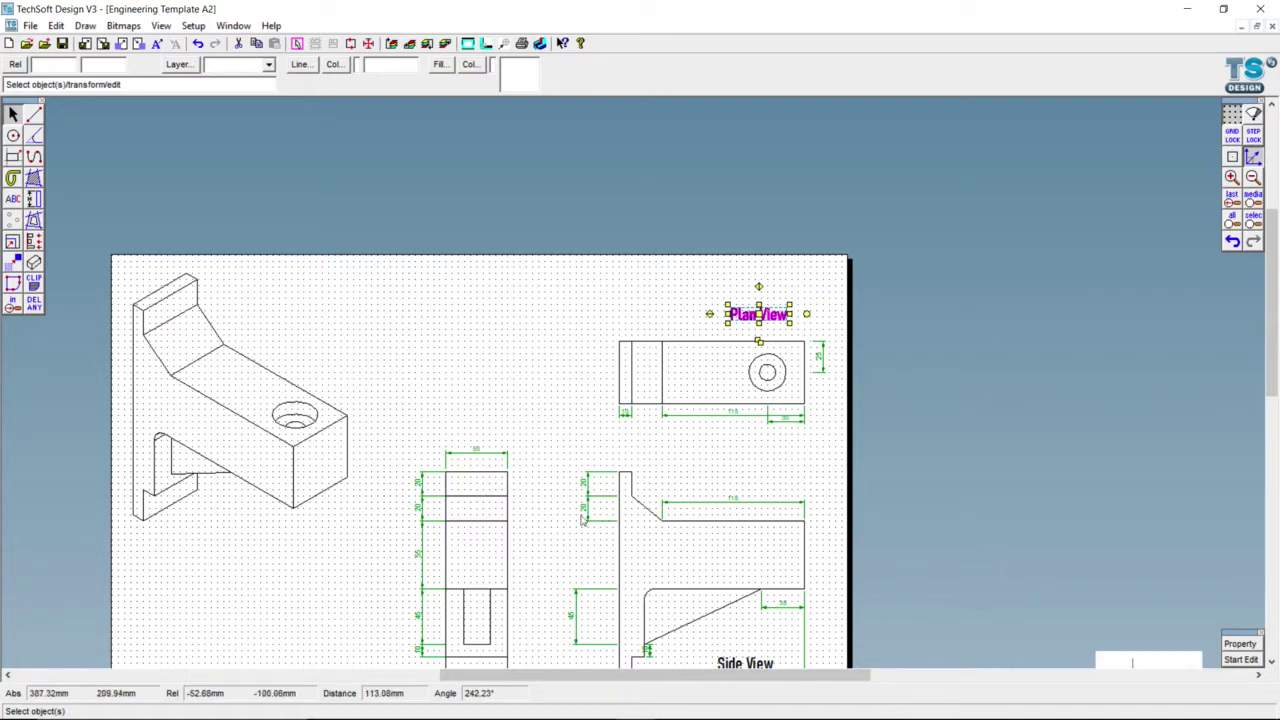
scroll(590, 215, up, 1)
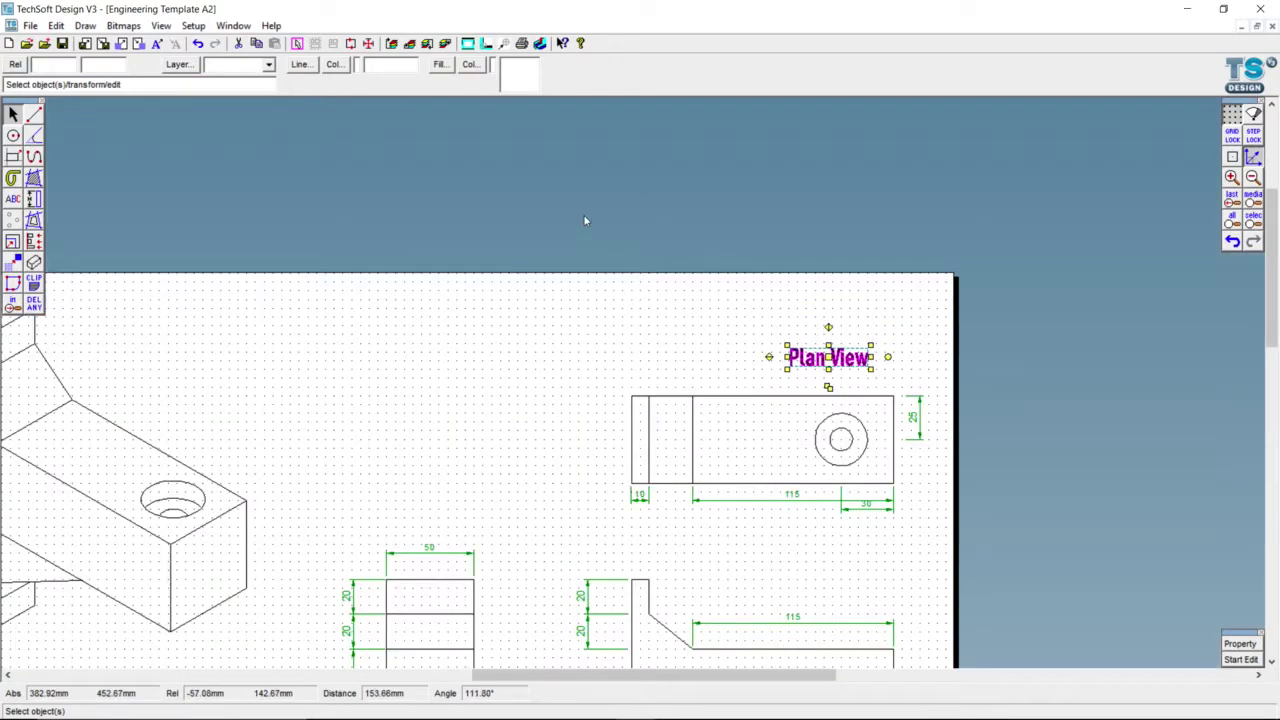
scroll(585, 220, down, 4)
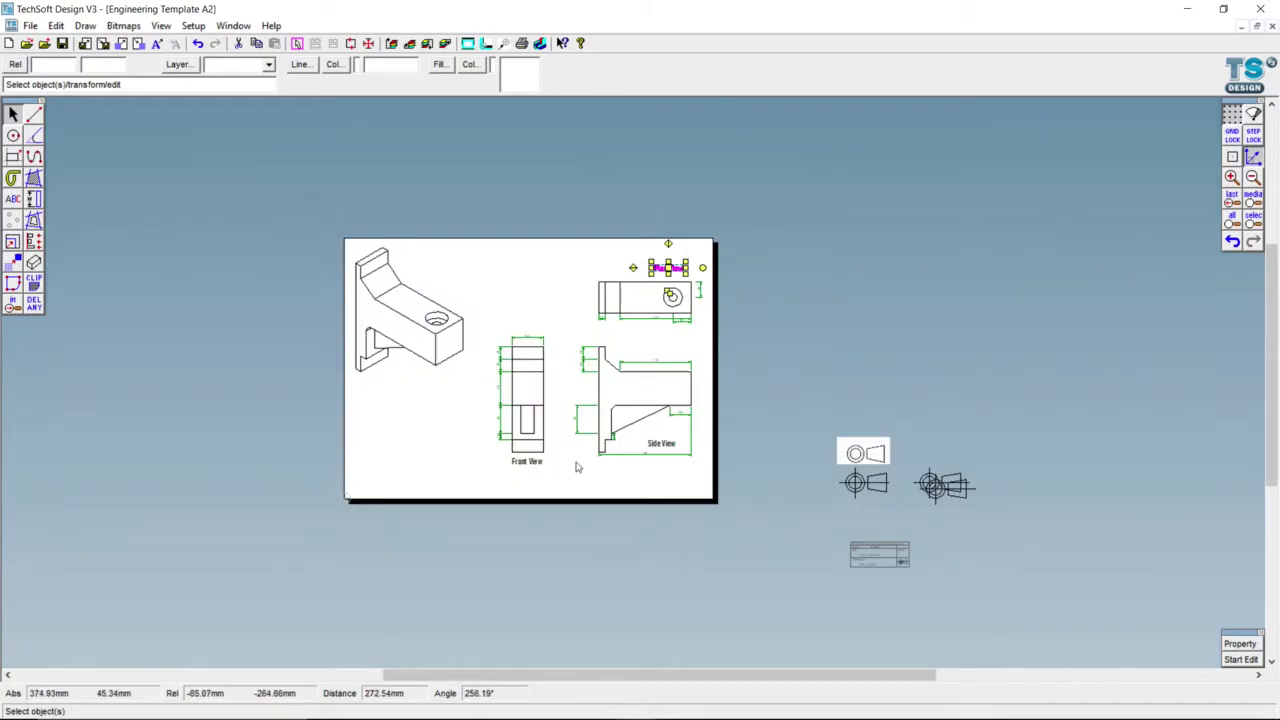
scroll(577, 466, up, 1)
scroll(568, 408, up, 1)
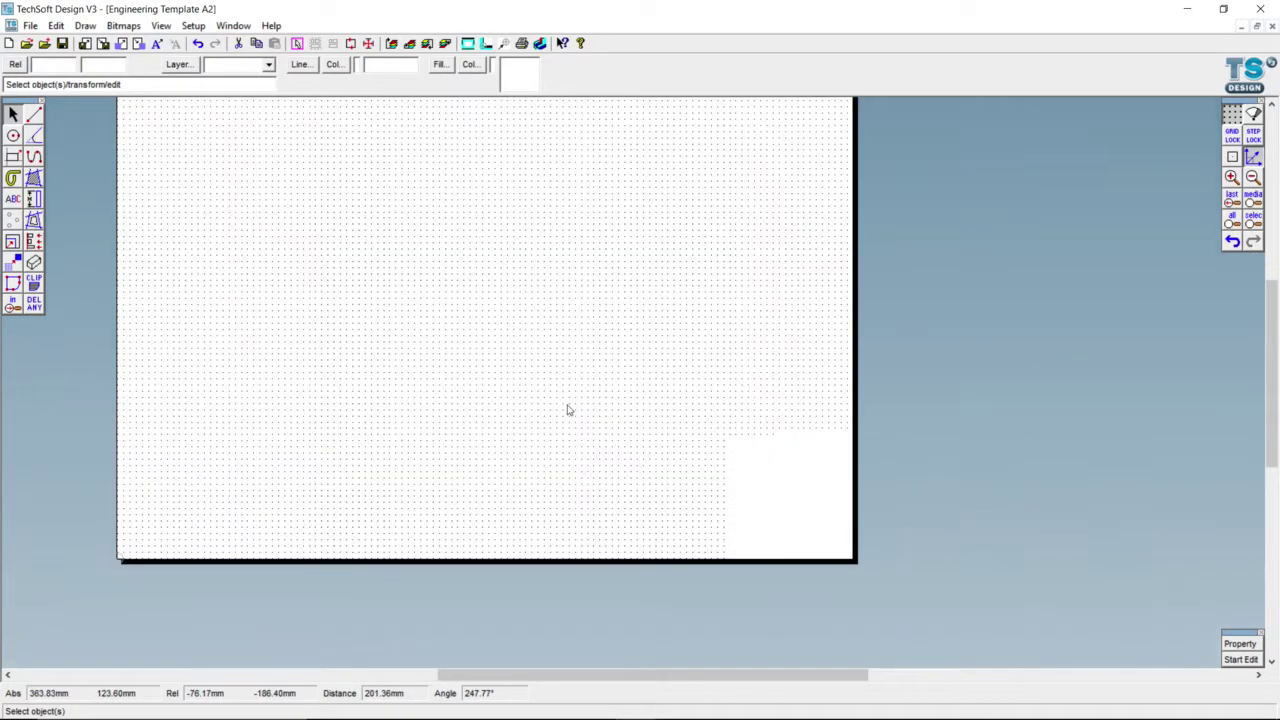
scroll(577, 370, down, 1)
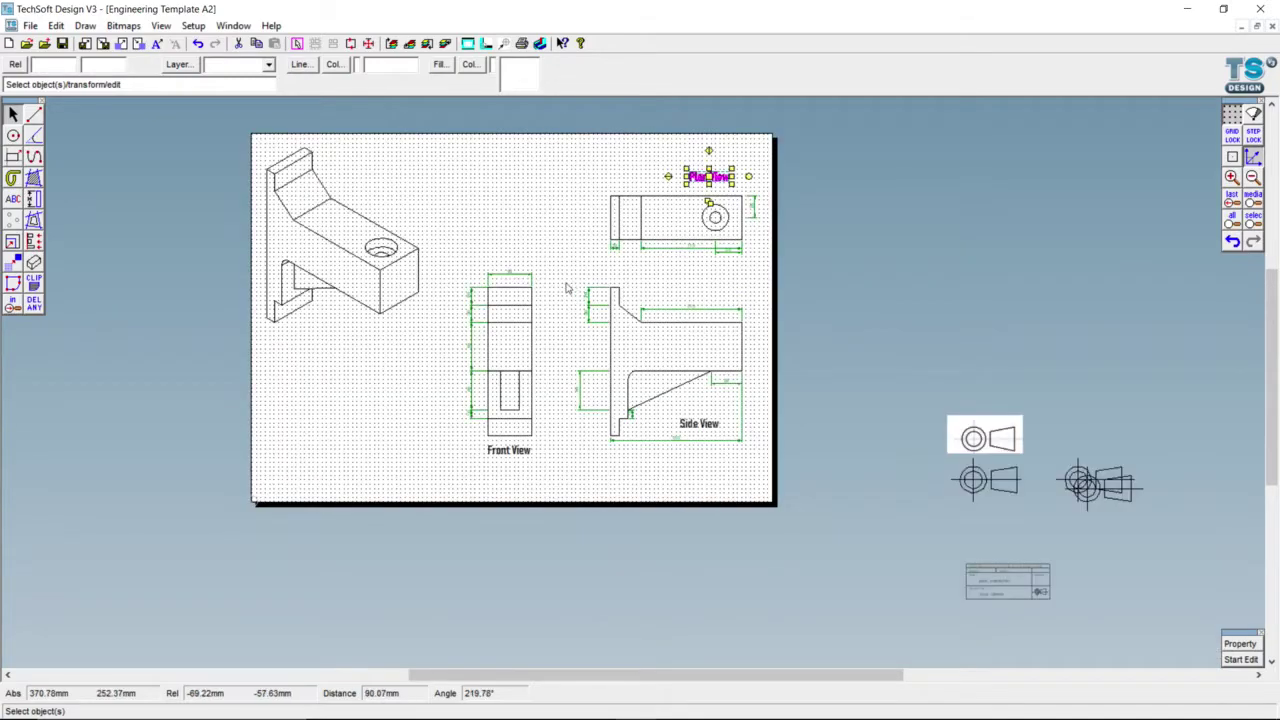
scroll(565, 289, up, 1)
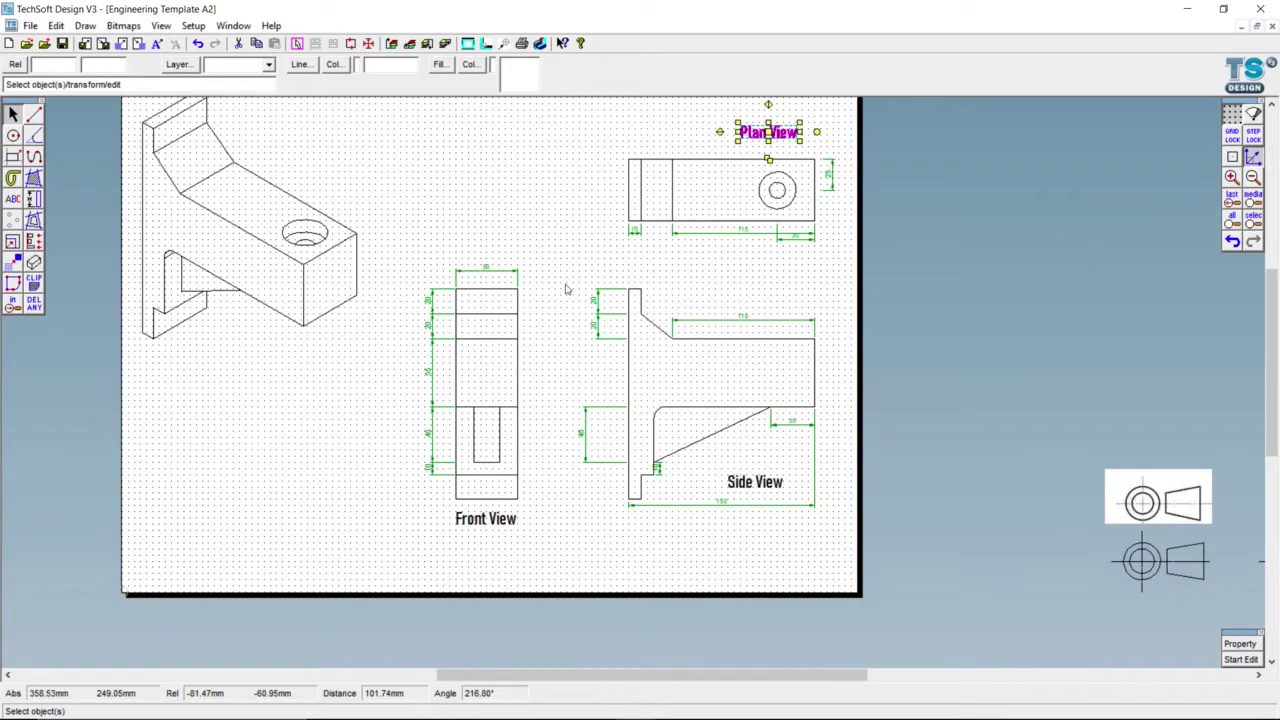